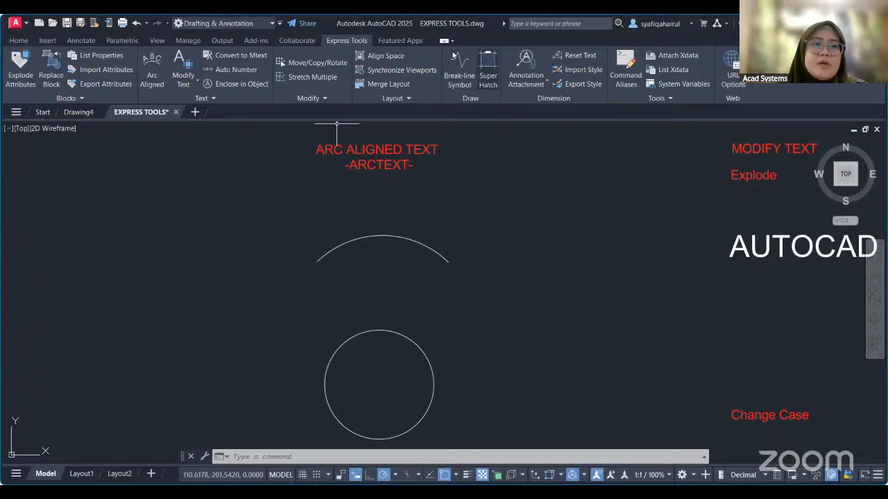
{"action": "left_click", "coordinate": [18, 41]}
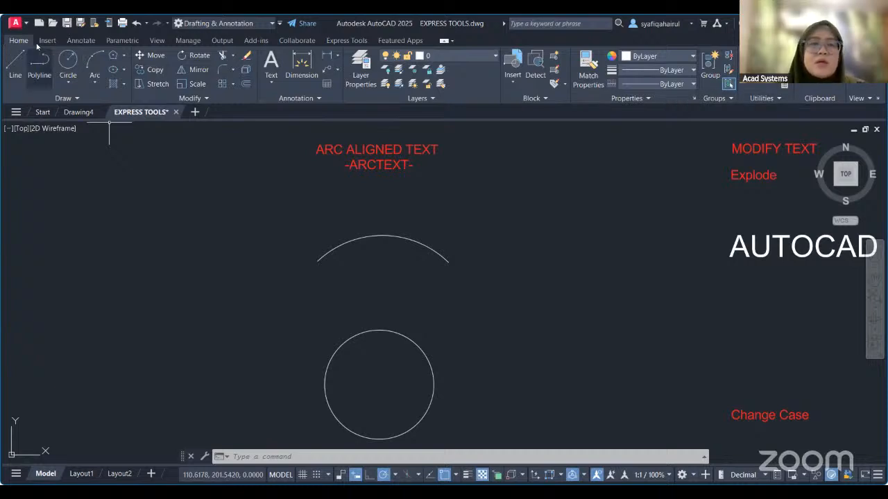
{"action": "left_click", "coordinate": [346, 40]}
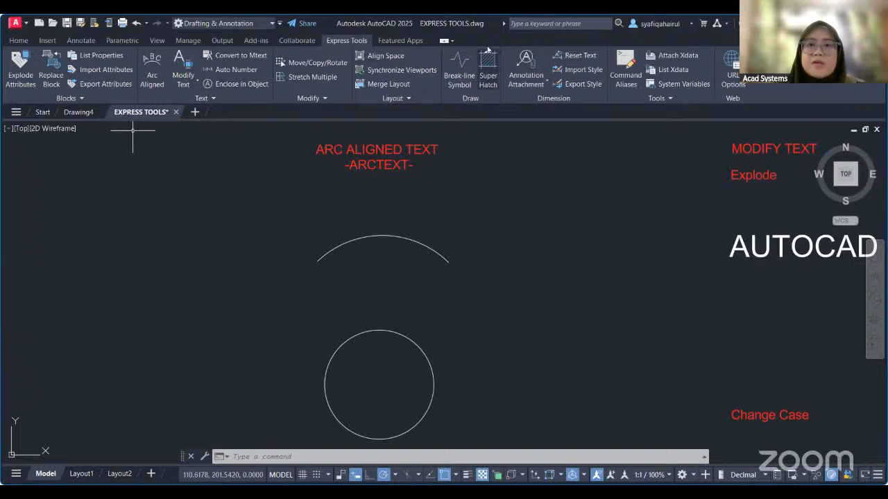
{"action": "middle_click_drag", "start_coordinate": [484, 261], "coordinate": [493, 256]}
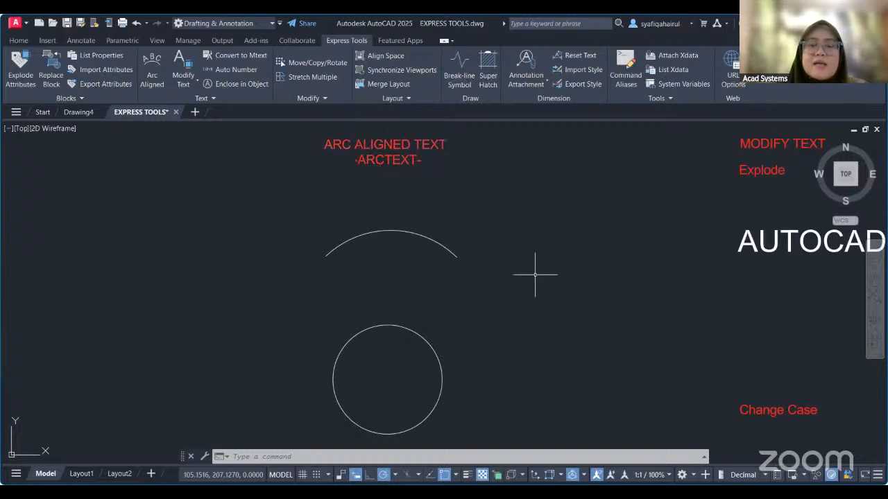
{"action": "middle_click_drag", "start_coordinate": [525, 270], "coordinate": [533, 268]}
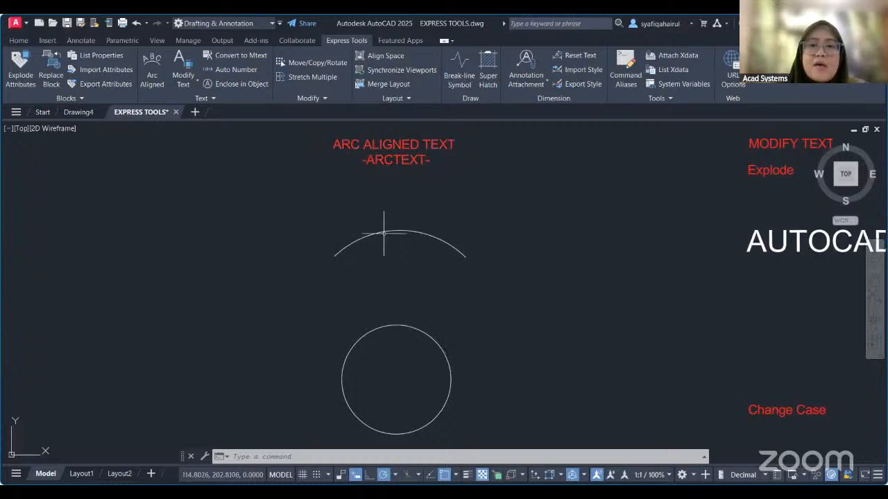
Start arc-aligned text on the upper arc and enter "AUTODESK AUTOCAD 2025" as its text.
{"action": "left_click", "coordinate": [152, 82]}
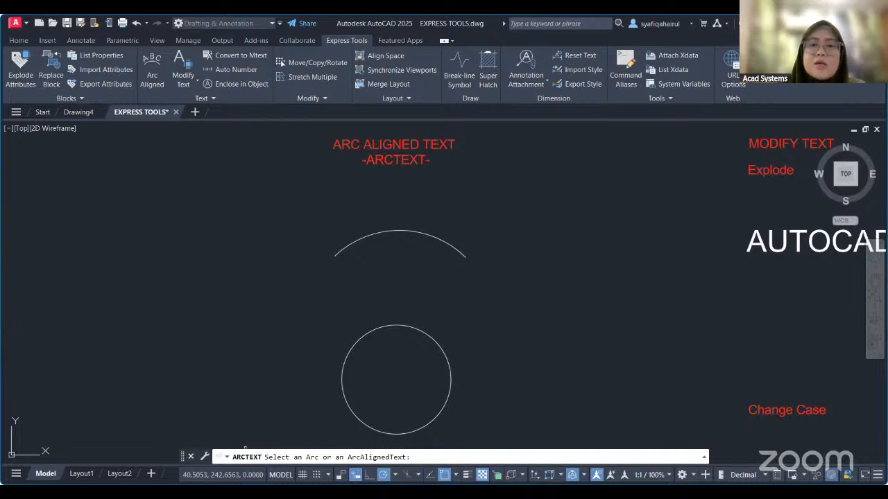
{"action": "left_click", "coordinate": [398, 231]}
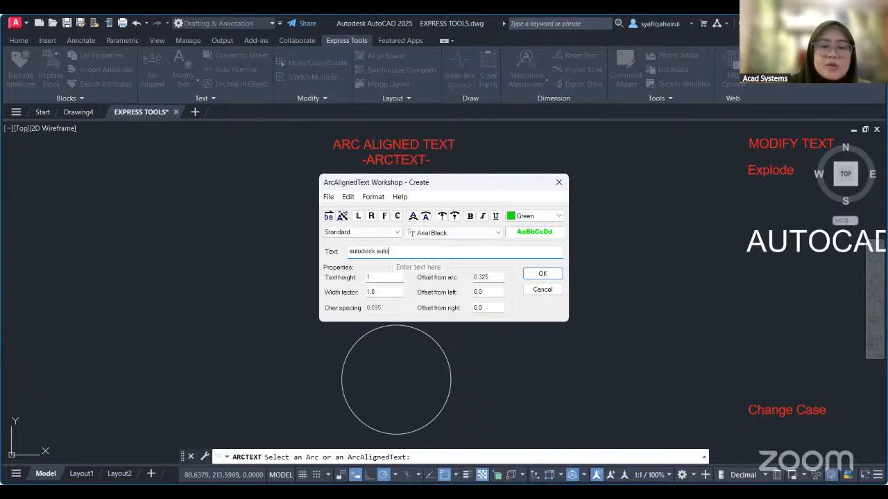
{"action": "key", "text": "BackSpace"}
{"action": "key", "text": "BackSpace"}
{"action": "key", "text": "BackSpace"}
{"action": "key", "text": "BackSpace"}
{"action": "key", "text": "BackSpace"}
{"action": "key", "text": "BackSpace"}
{"action": "key", "text": "BackSpace"}
{"action": "key", "text": "BackSpace"}
{"action": "key", "text": "BackSpace"}
{"action": "key", "text": "BackSpace"}
{"action": "key", "text": "BackSpace"}
{"action": "key", "text": "BackSpace"}
{"action": "key", "text": "BackSpace"}
{"action": "key", "text": "BackSpace"}
{"action": "key", "text": "BackSpace"}
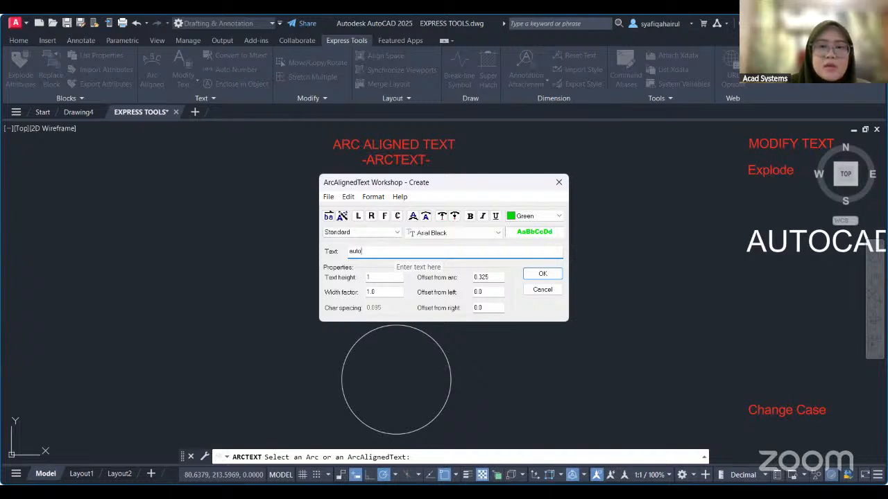
{"action": "type", "text": "AUTODE"}
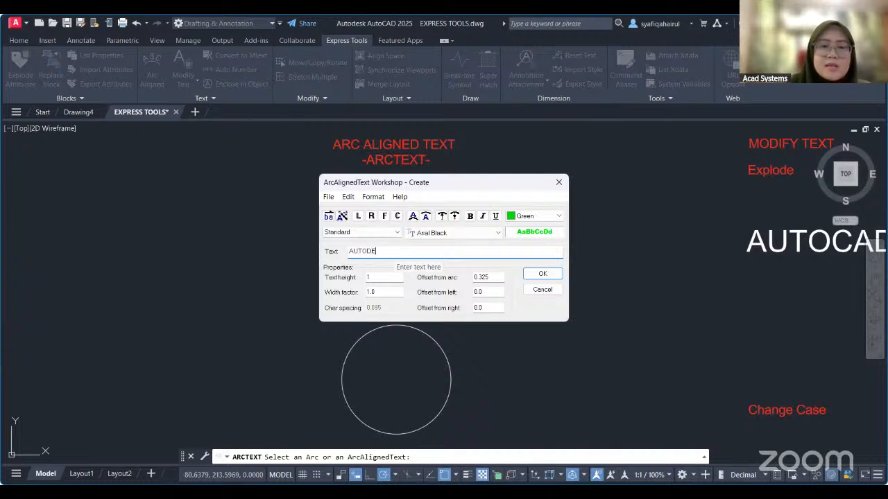
{"action": "type", "text": "SK AUTOCAD 2025"}
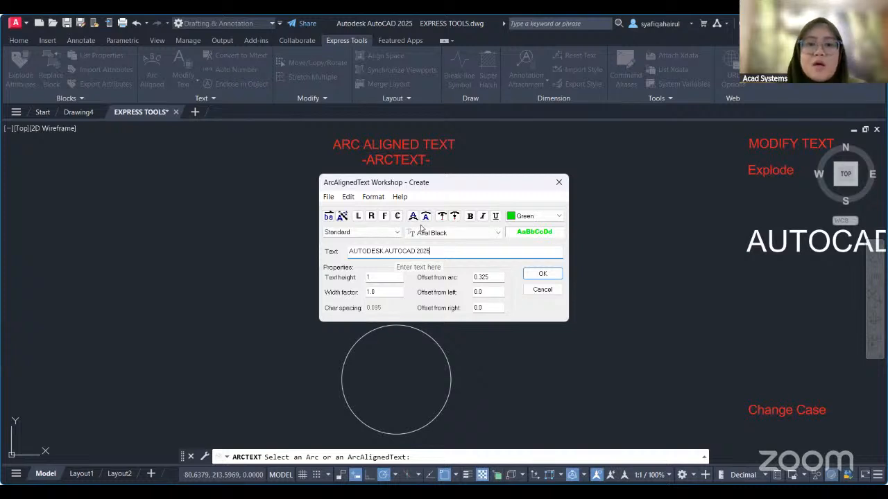
Format the new arc text in Arial Black, blue, with a text height of 2.5, and create it on the arc.
{"action": "left_click", "coordinate": [471, 233]}
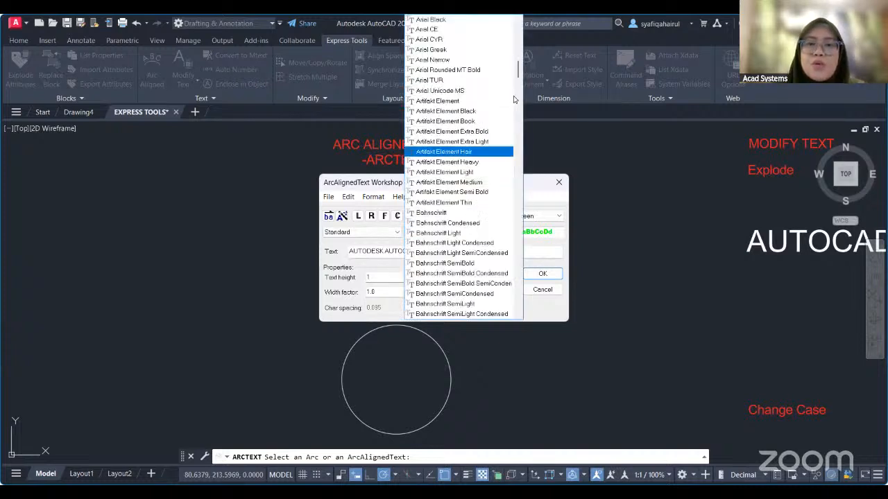
{"action": "left_click_drag", "start_coordinate": [521, 75], "coordinate": [521, 69]}
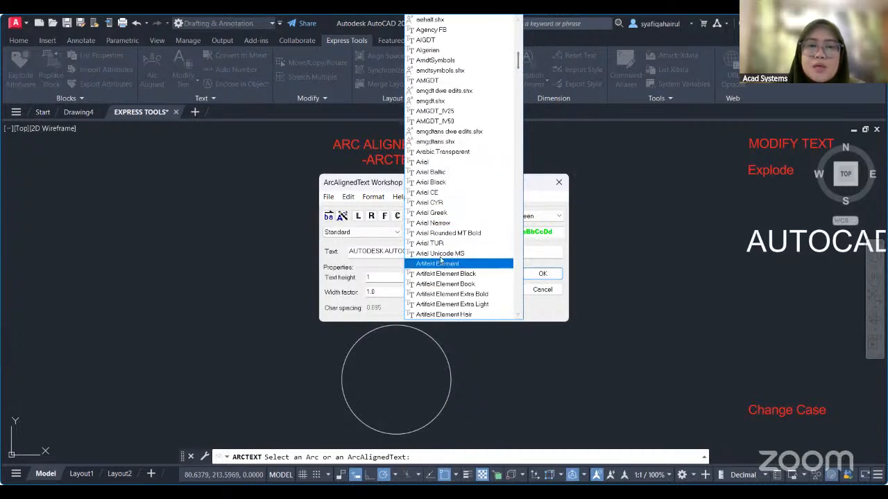
{"action": "left_click", "coordinate": [471, 182]}
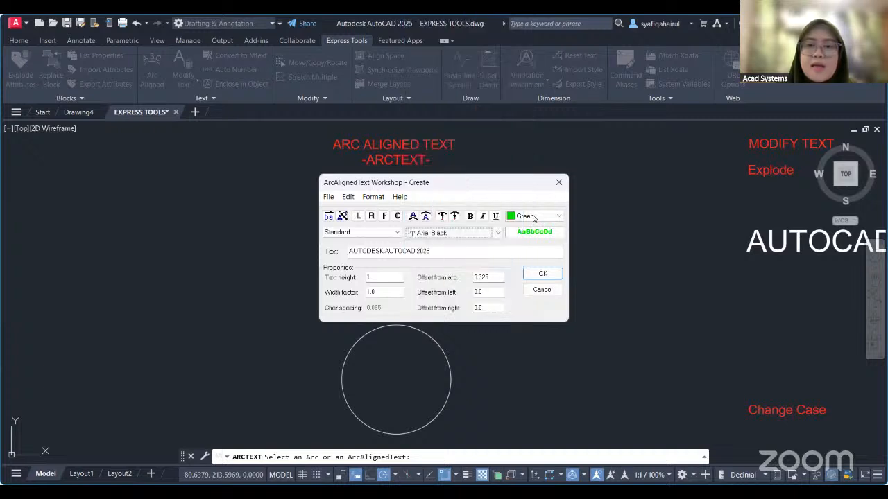
{"action": "left_click", "coordinate": [532, 218]}
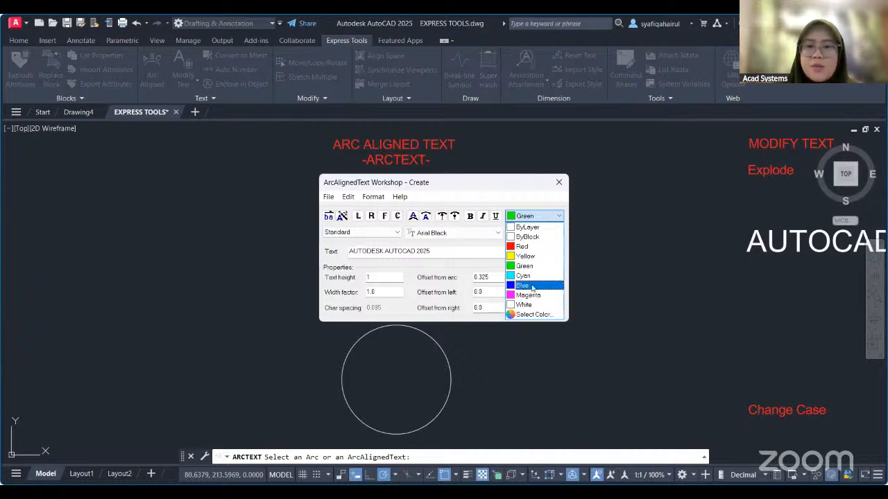
{"action": "left_click", "coordinate": [529, 286]}
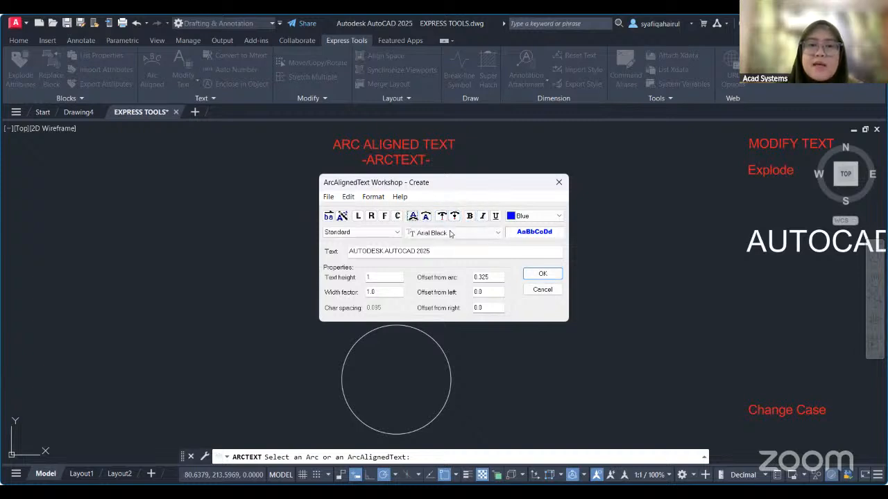
{"action": "double_click", "coordinate": [377, 277]}
{"action": "type", "text": "2.5"}
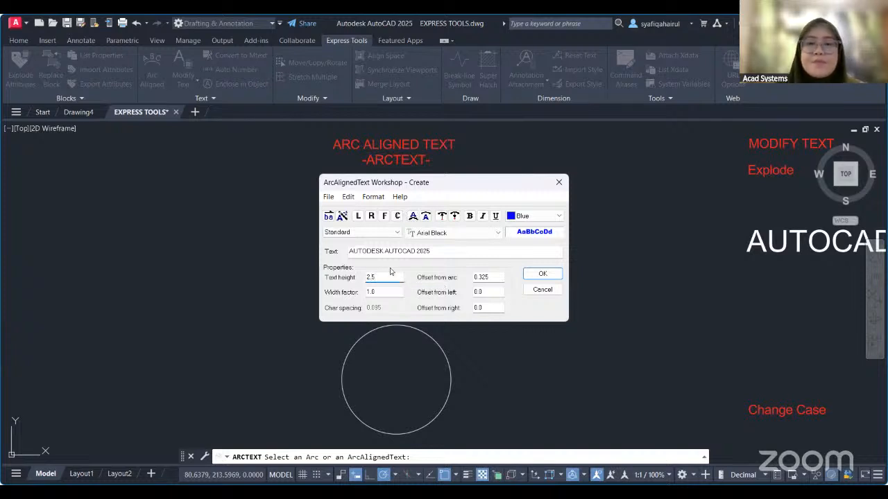
{"action": "left_click", "coordinate": [541, 275]}
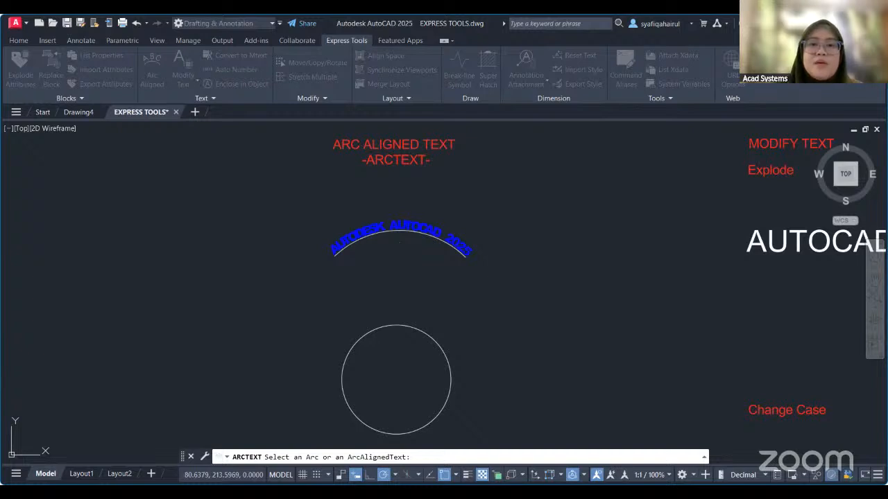
Set the height of the arc-aligned text to 1.5 in its properties.
{"action": "scroll", "coordinate": [398, 242], "scroll_direction": "up", "scroll_amount": 6}
{"action": "scroll", "coordinate": [540, 216], "scroll_direction": "down", "scroll_amount": 4}
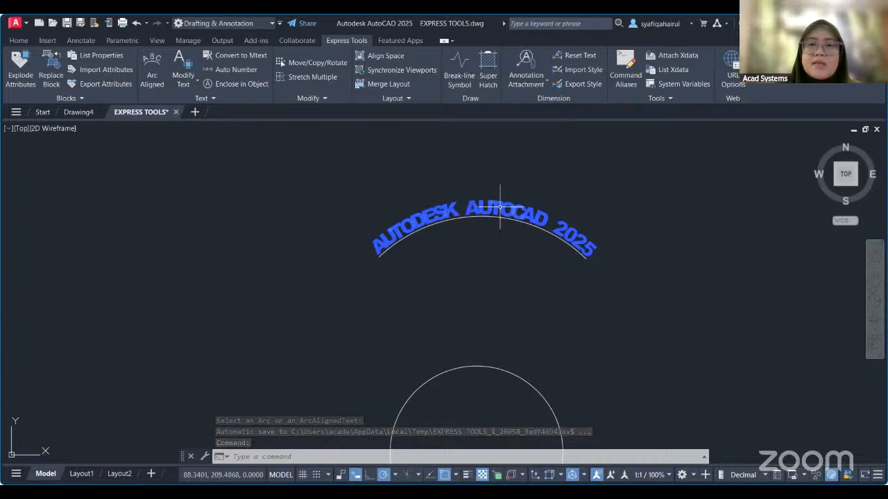
{"action": "left_click", "coordinate": [497, 207]}
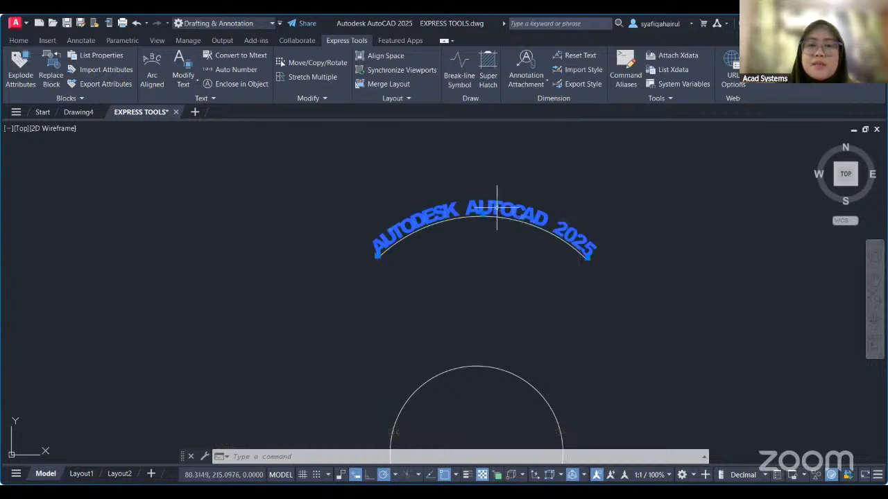
{"action": "right_click", "coordinate": [496, 207]}
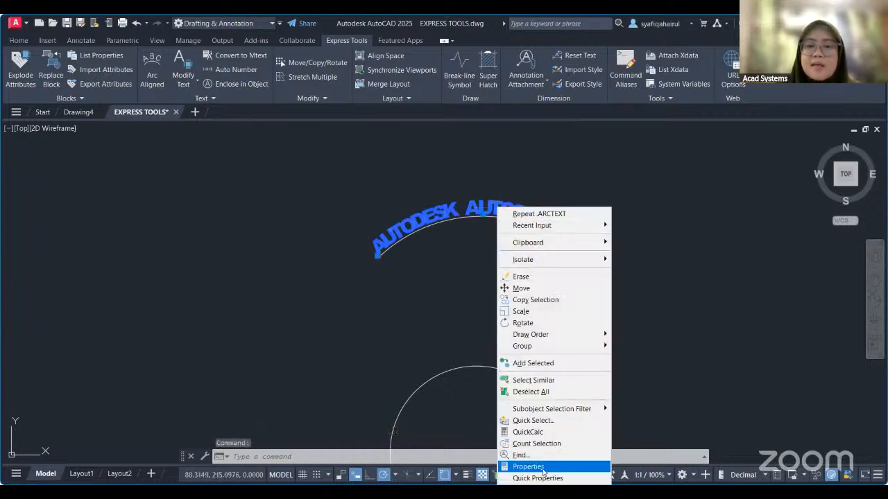
{"action": "left_click", "coordinate": [531, 465]}
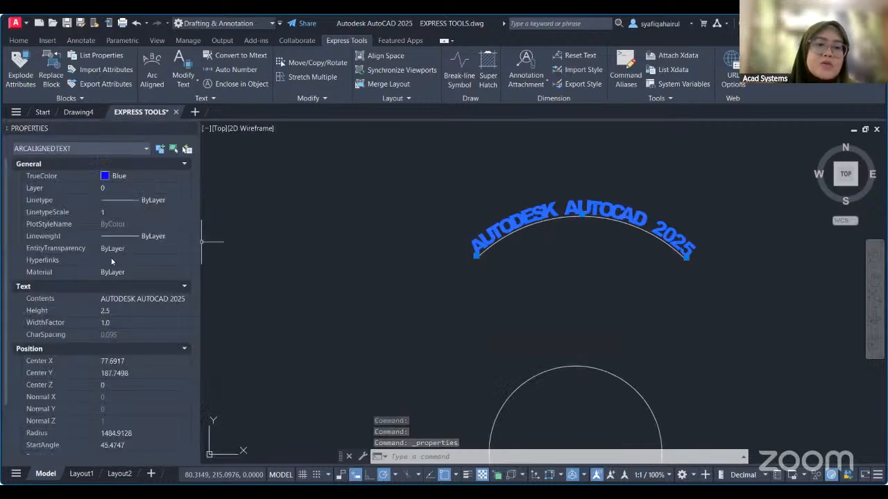
{"action": "left_click", "coordinate": [106, 311]}
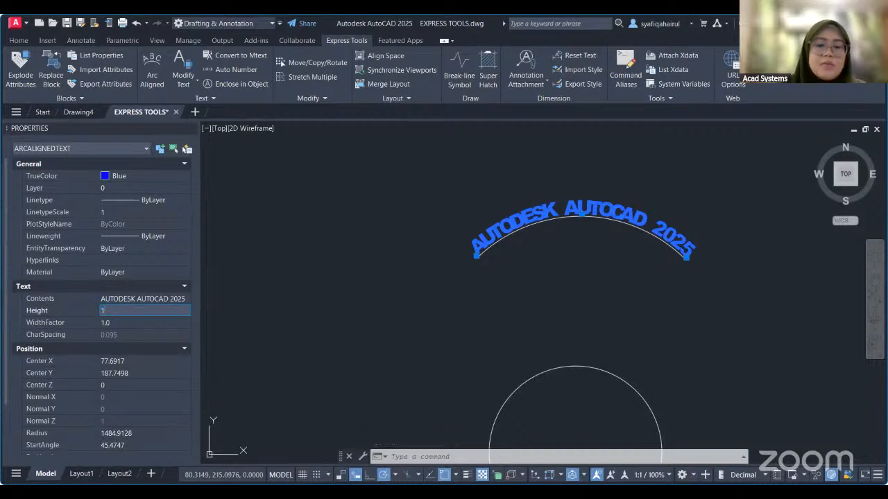
{"action": "key", "text": "Tab"}
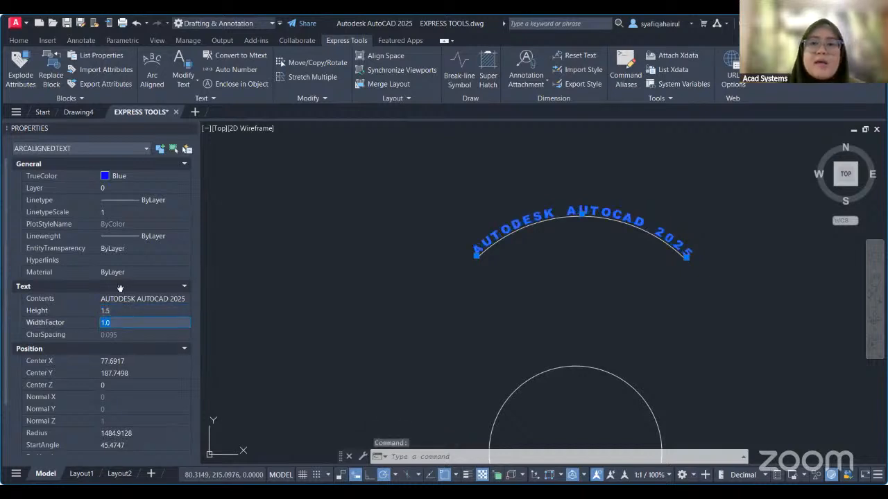
{"action": "left_click", "coordinate": [576, 295]}
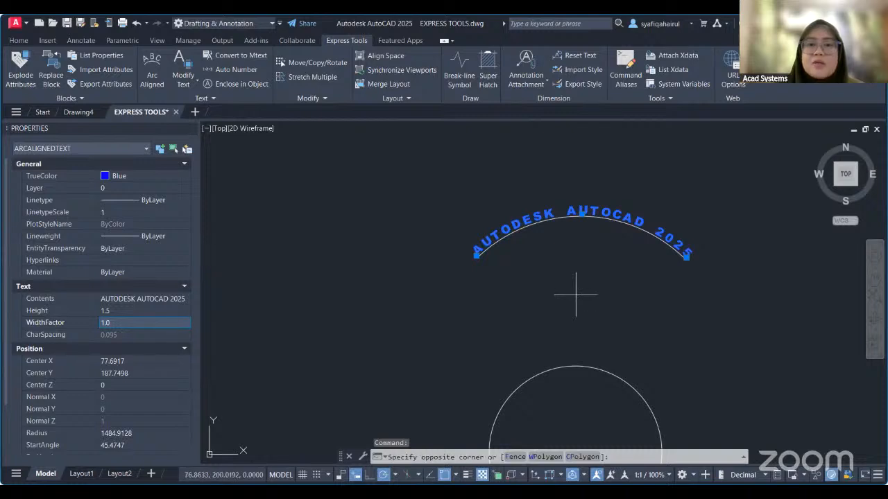
{"action": "mouse_move", "coordinate": [576, 295]}
{"action": "middle_mouse_down"}
{"action": "mouse_move", "coordinate": [523, 303]}
{"action": "mouse_move", "coordinate": [516, 254]}
{"action": "mouse_move", "coordinate": [573, 243]}
{"action": "middle_mouse_up"}
{"action": "left_click", "coordinate": [108, 312]}
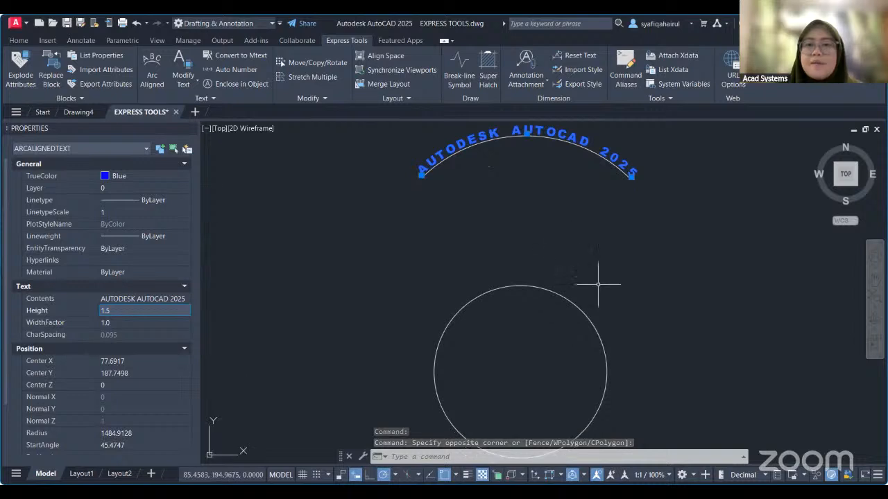
{"action": "left_click", "coordinate": [189, 130]}
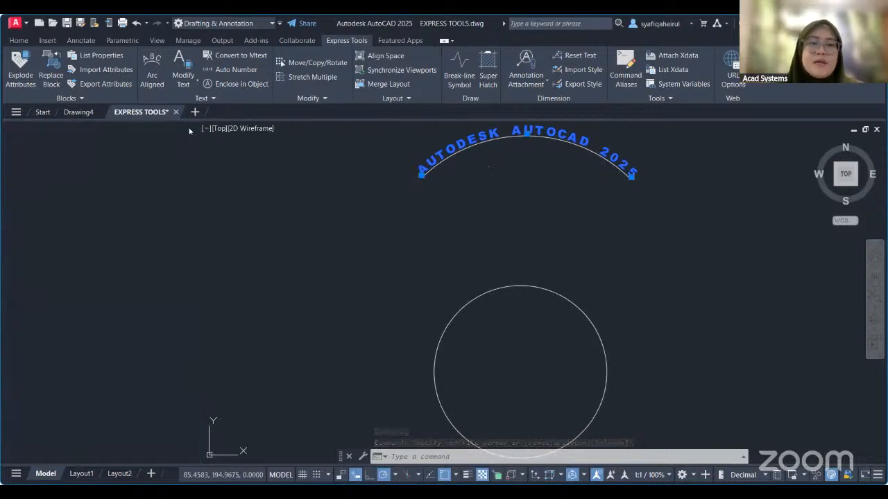
Try to create arc-aligned text on the full circle below the arc.
{"action": "middle_click_drag", "start_coordinate": [431, 260], "coordinate": [437, 198]}
{"action": "middle_click_drag", "start_coordinate": [455, 247], "coordinate": [485, 209]}
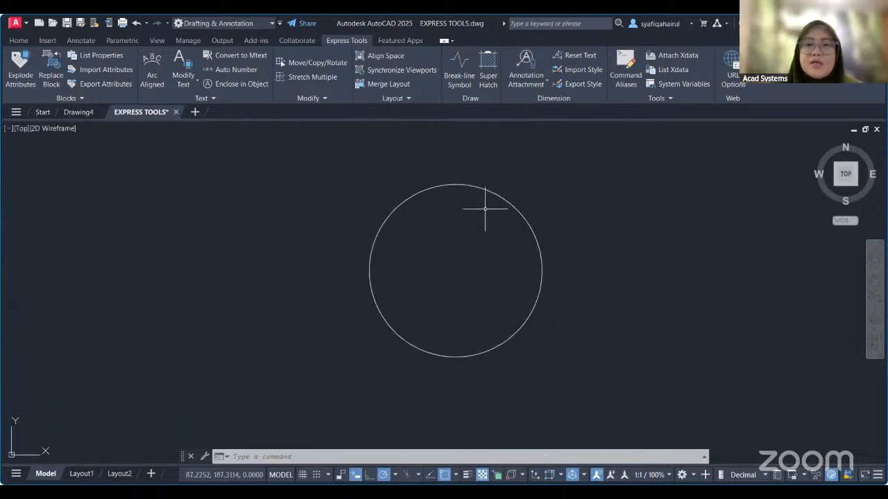
{"action": "middle_click_drag", "start_coordinate": [528, 315], "coordinate": [527, 318]}
{"action": "scroll", "coordinate": [494, 238], "scroll_direction": "down", "scroll_amount": 3}
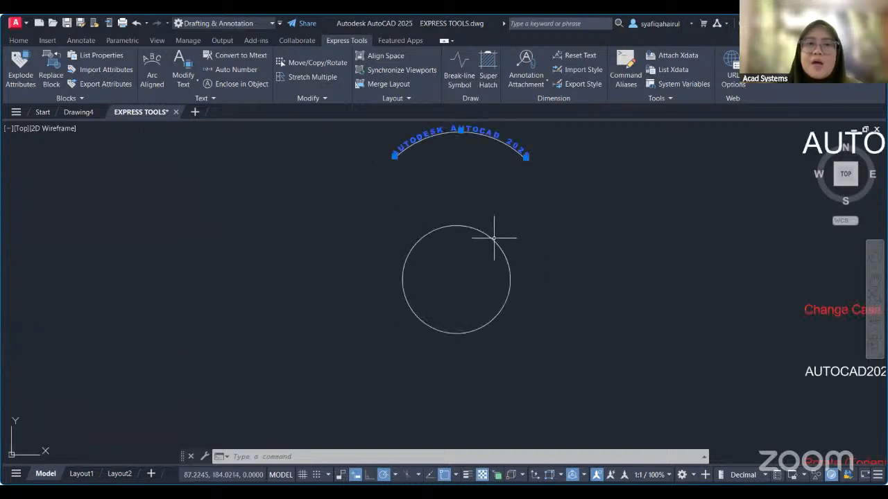
{"action": "middle_click_drag", "start_coordinate": [491, 240], "coordinate": [478, 242]}
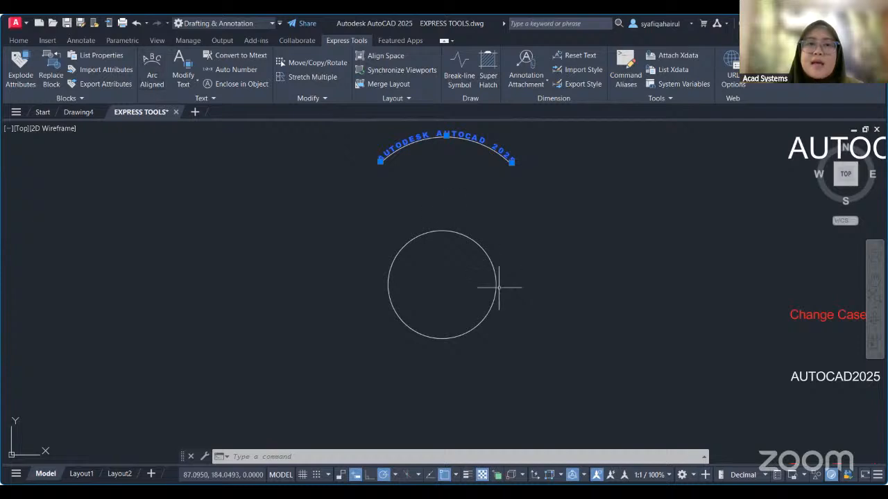
{"action": "scroll", "coordinate": [472, 277], "scroll_direction": "up", "scroll_amount": 2}
{"action": "middle_click_drag", "start_coordinate": [461, 243], "coordinate": [472, 241]}
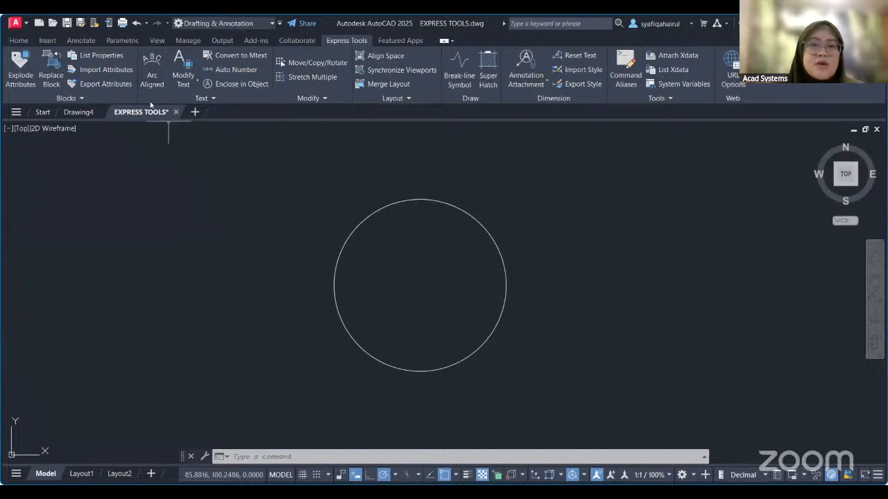
{"action": "left_click", "coordinate": [153, 76]}
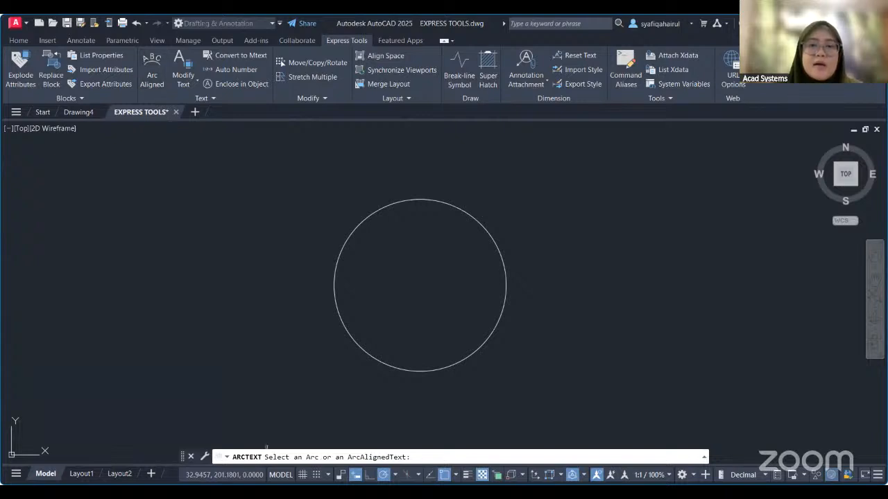
{"action": "left_click", "coordinate": [462, 433]}
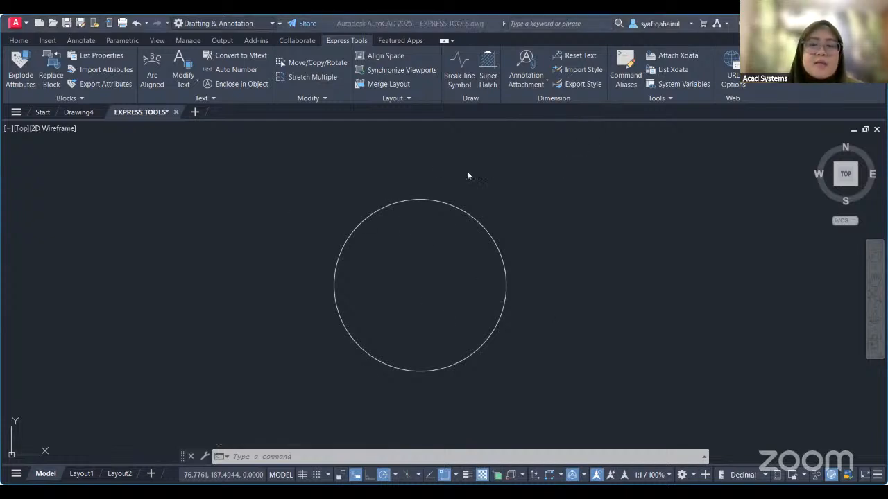
Draw two connected tiny lines crossing the bottom edge of the circle very close together.
{"action": "left_click", "coordinate": [414, 346]}
{"action": "scroll", "coordinate": [406, 341], "scroll_direction": "up", "scroll_amount": 2}
{"action": "scroll", "coordinate": [403, 338], "scroll_direction": "up", "scroll_amount": 6}
{"action": "scroll", "coordinate": [419, 278], "scroll_direction": "up", "scroll_amount": 6}
{"action": "scroll", "coordinate": [297, 129], "scroll_direction": "up", "scroll_amount": 1}
{"action": "left_click", "coordinate": [19, 40]}
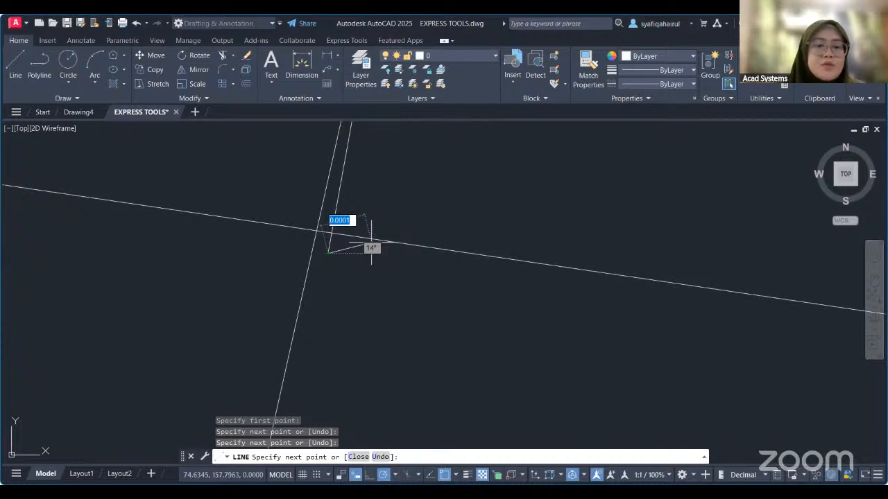
{"action": "key", "text": "Return"}
Trim the circle between the two tiny crossing lines at its bottom edge.
{"action": "type", "text": "tr"}
{"action": "key", "text": "Return"}
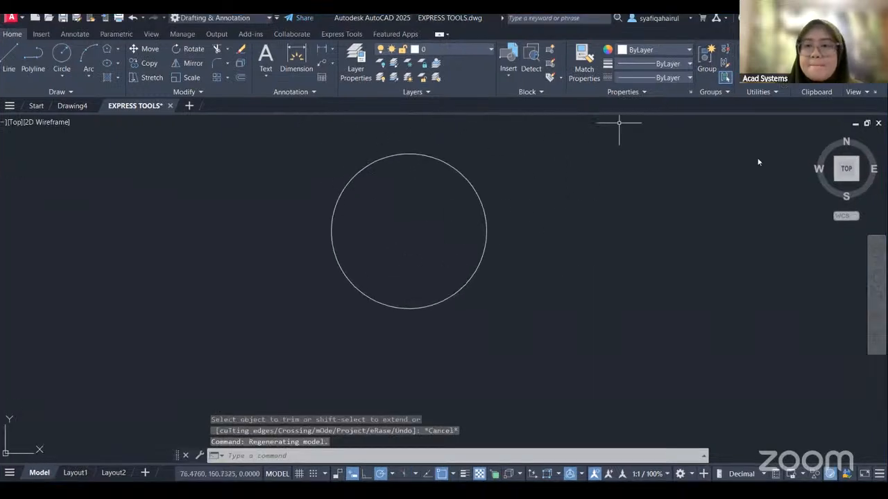
{"action": "left_click", "coordinate": [759, 162]}
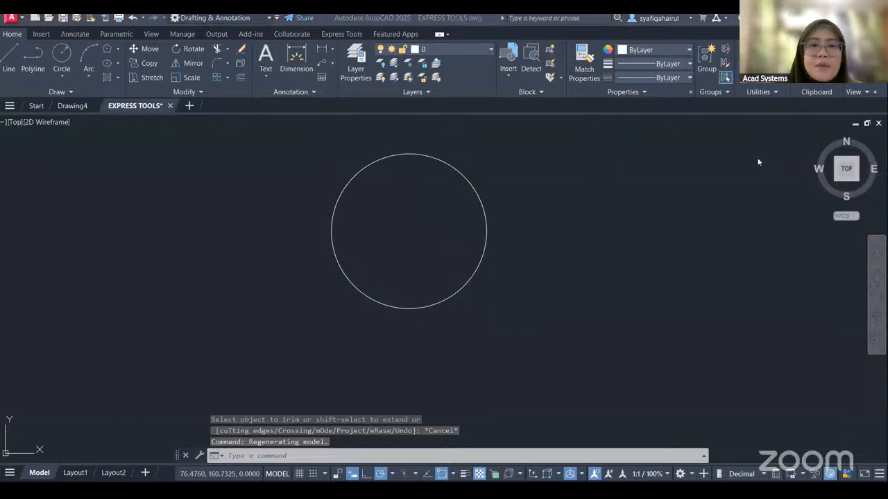
{"action": "scroll", "coordinate": [388, 224], "scroll_direction": "up", "scroll_amount": 3}
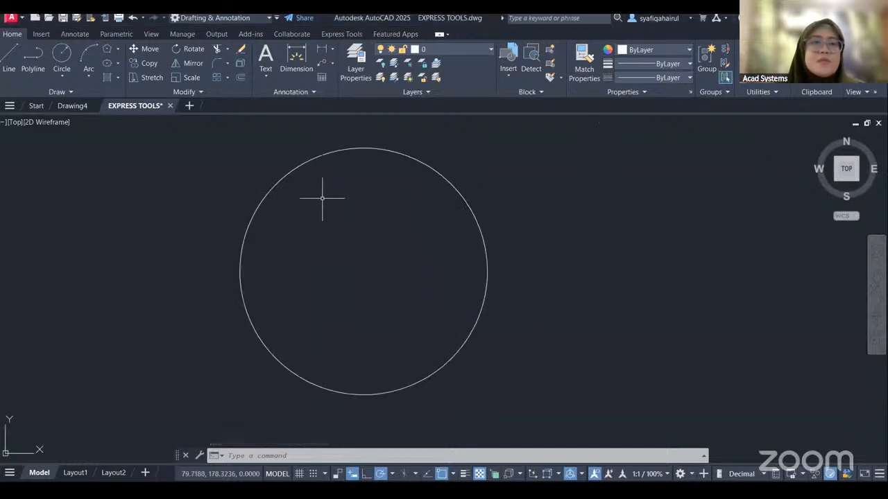
Create arc-aligned text reading AUTODESK AUTOCAD 2025 around the trimmed circle, keeping the preset text properties.
{"action": "left_click", "coordinate": [338, 34]}
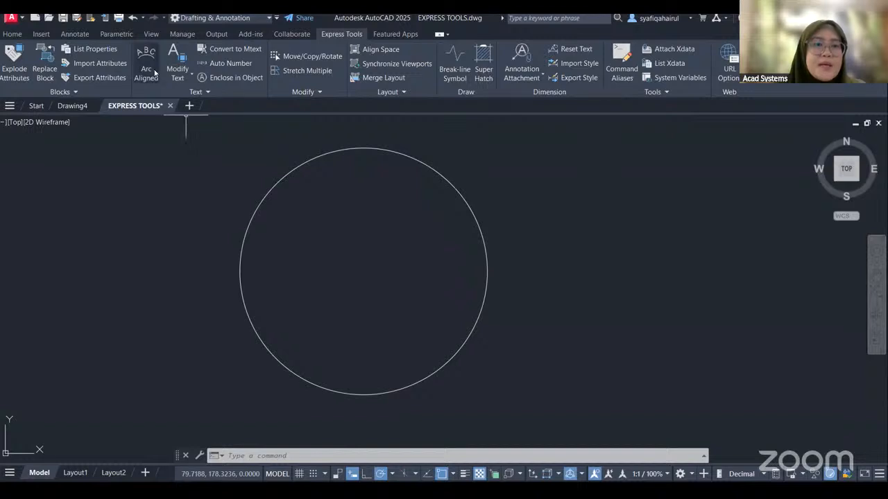
{"action": "left_click", "coordinate": [146, 63]}
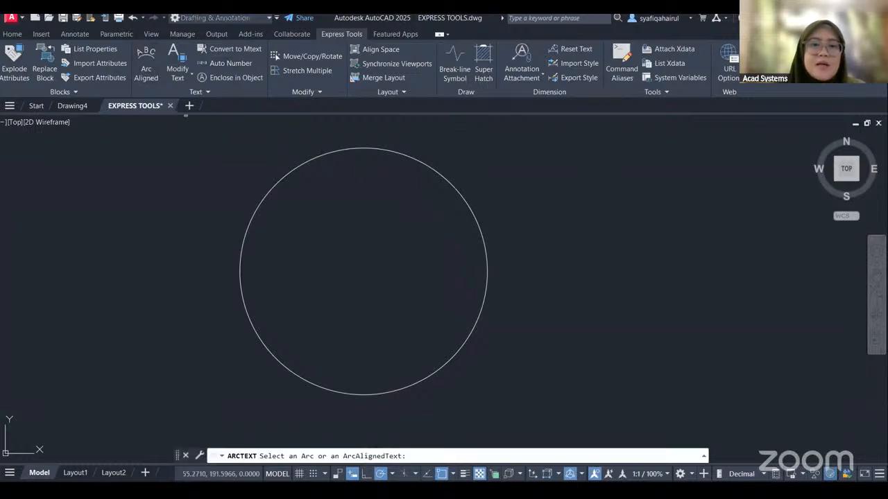
{"action": "left_click", "coordinate": [478, 237]}
{"action": "left_click_drag", "start_coordinate": [344, 178], "coordinate": [501, 224]}
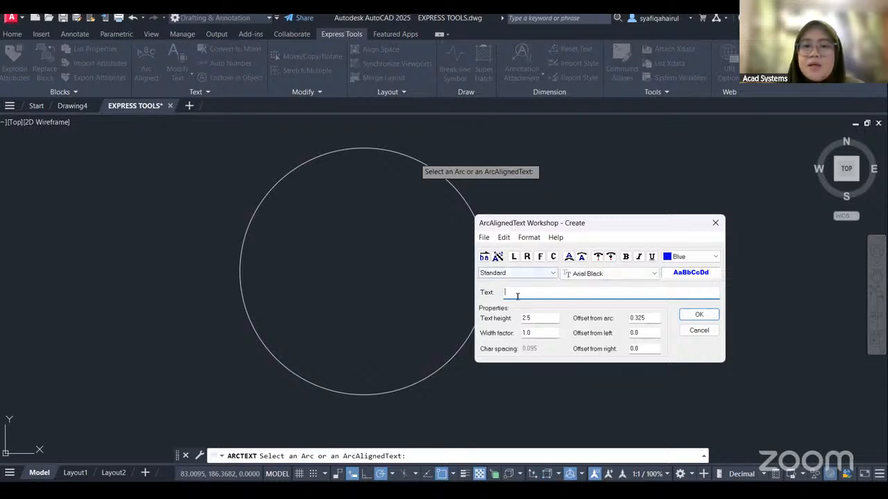
{"action": "type", "text": "AUTOD"}
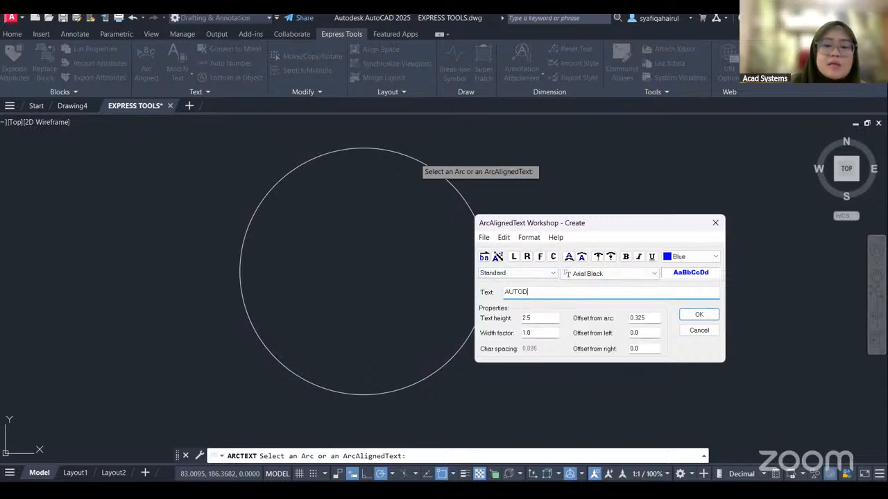
{"action": "type", "text": "ESK AUTOCAD 2025"}
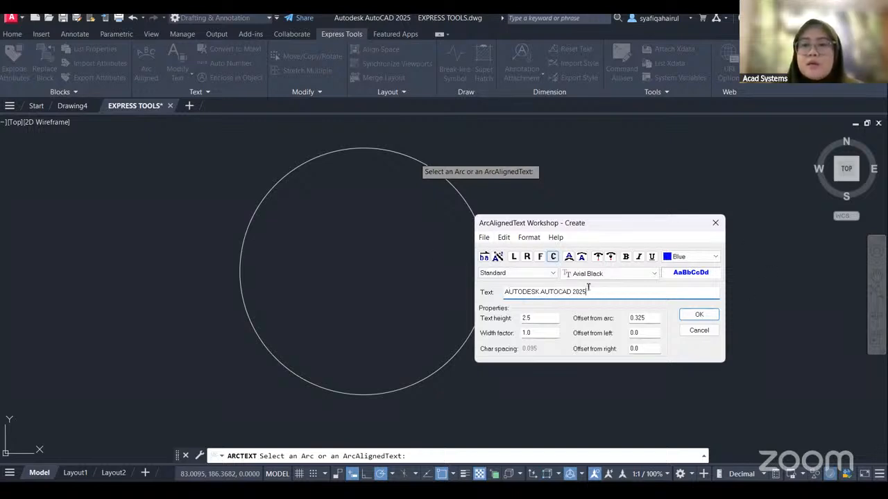
{"action": "left_click", "coordinate": [699, 315]}
{"action": "mouse_move", "coordinate": [557, 352]}
{"action": "middle_mouse_down"}
{"action": "mouse_move", "coordinate": [584, 314]}
{"action": "mouse_move", "coordinate": [539, 323]}
{"action": "mouse_move", "coordinate": [539, 341]}
{"action": "middle_mouse_up"}
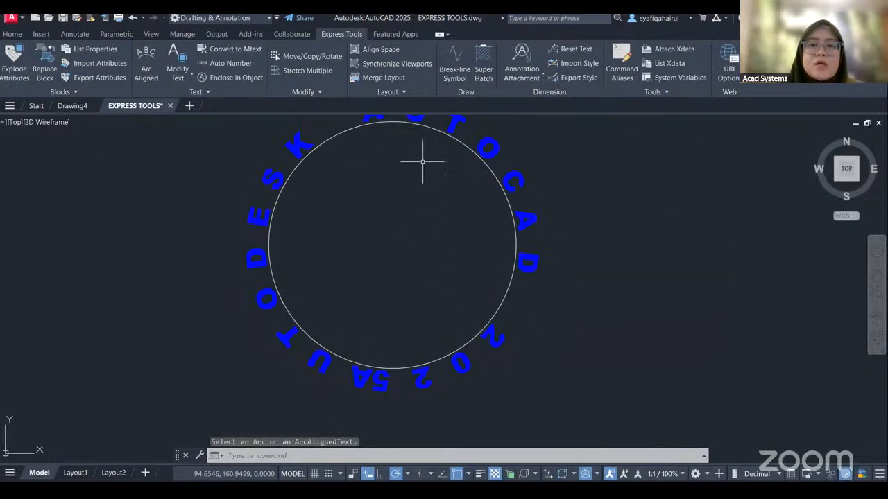
Set the left offset of the arc-aligned text around the circle to 2 in its properties.
{"action": "scroll", "coordinate": [368, 395], "scroll_direction": "up", "scroll_amount": 4}
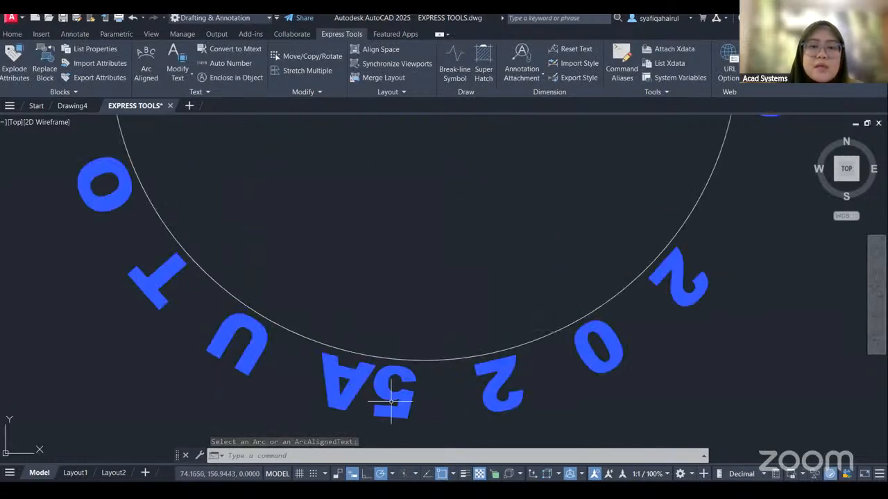
{"action": "scroll", "coordinate": [416, 333], "scroll_direction": "down", "scroll_amount": 6}
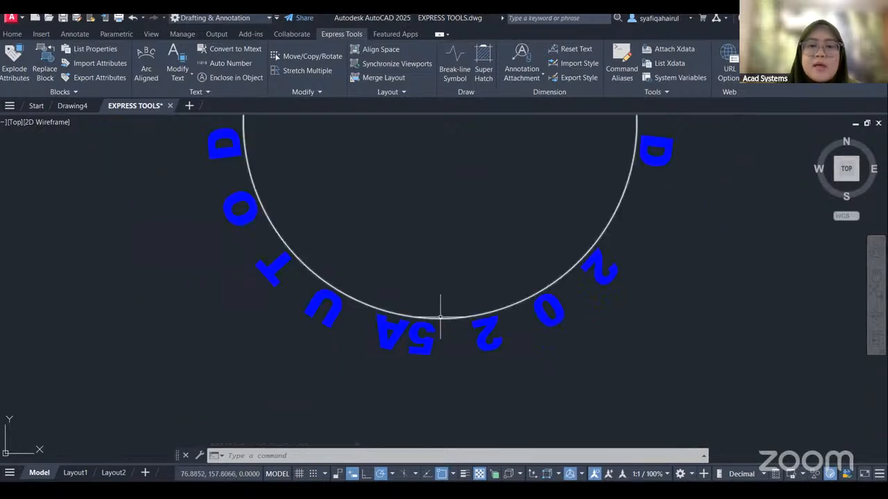
{"action": "middle_click_drag", "start_coordinate": [446, 340], "coordinate": [447, 308]}
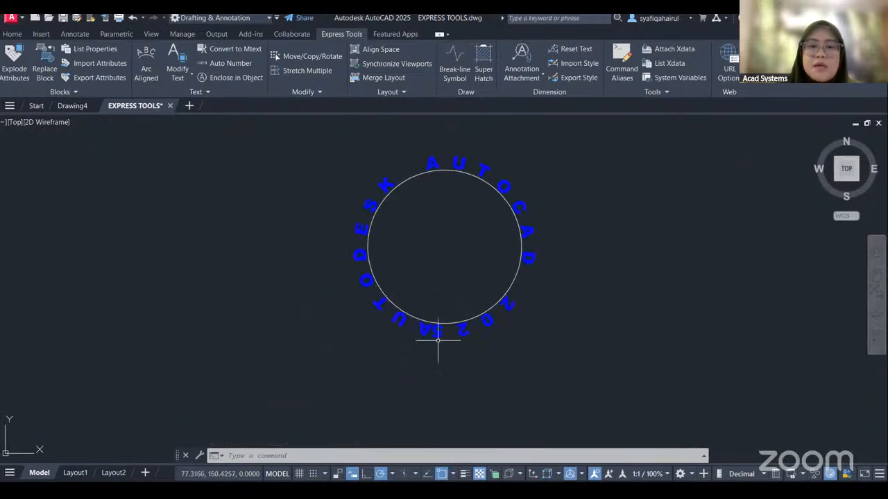
{"action": "left_click", "coordinate": [430, 331]}
{"action": "right_click", "coordinate": [429, 331]}
{"action": "left_click", "coordinate": [458, 313]}
{"action": "scroll", "coordinate": [134, 386], "scroll_direction": "down", "scroll_amount": 3}
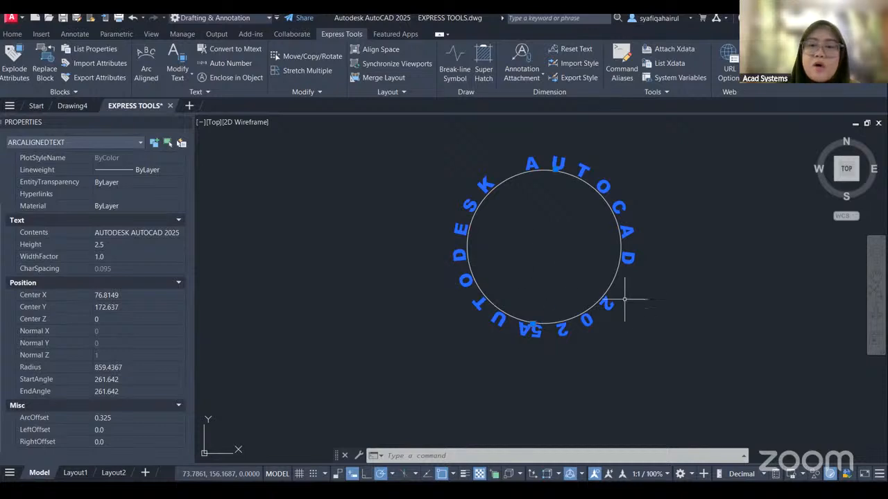
{"action": "left_click", "coordinate": [114, 430]}
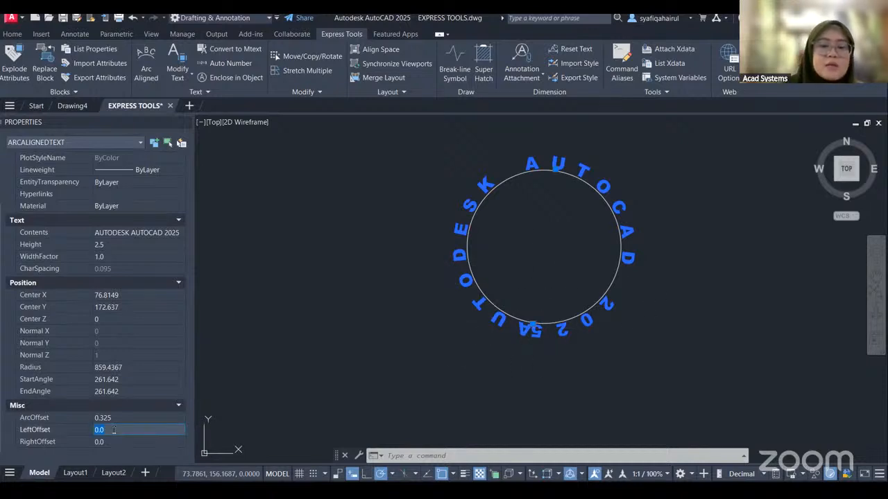
{"action": "type", "text": "2"}
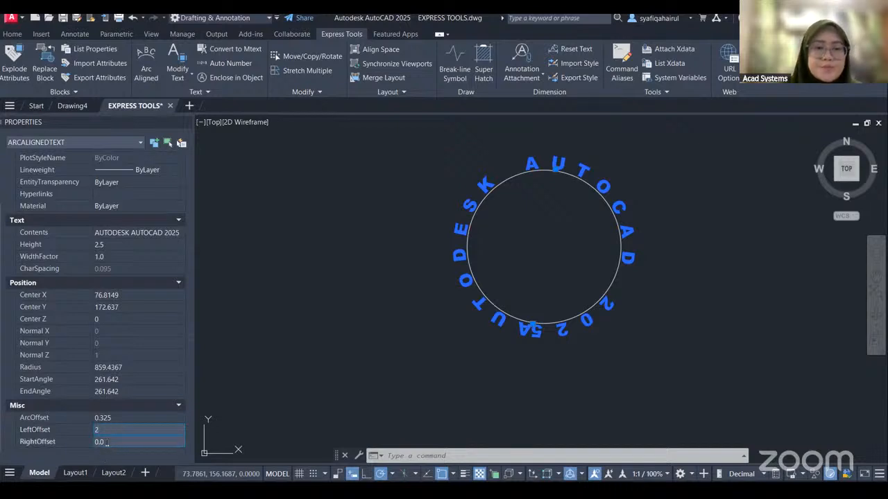
{"action": "left_click", "coordinate": [154, 442]}
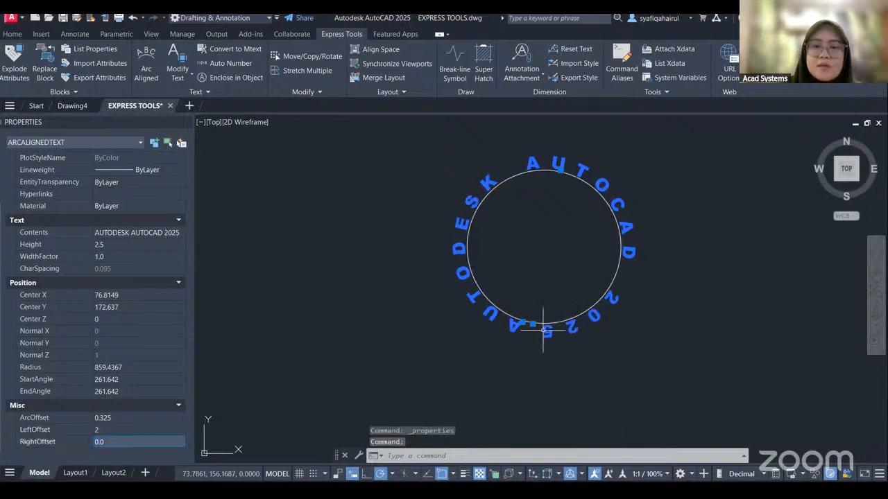
Set the circular text's left offset to 3, close its properties and clear the selection.
{"action": "left_click", "coordinate": [118, 430]}
{"action": "type", "text": "3"}
{"action": "key", "text": "Tab"}
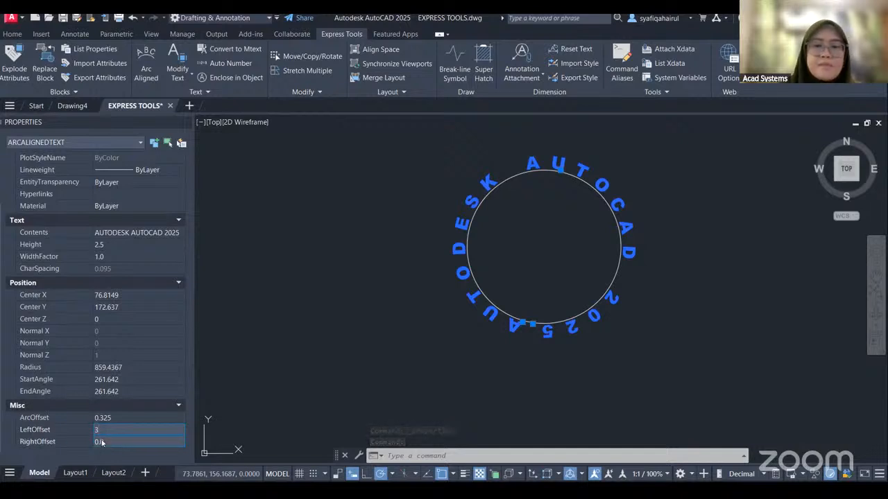
{"action": "left_click", "coordinate": [685, 353]}
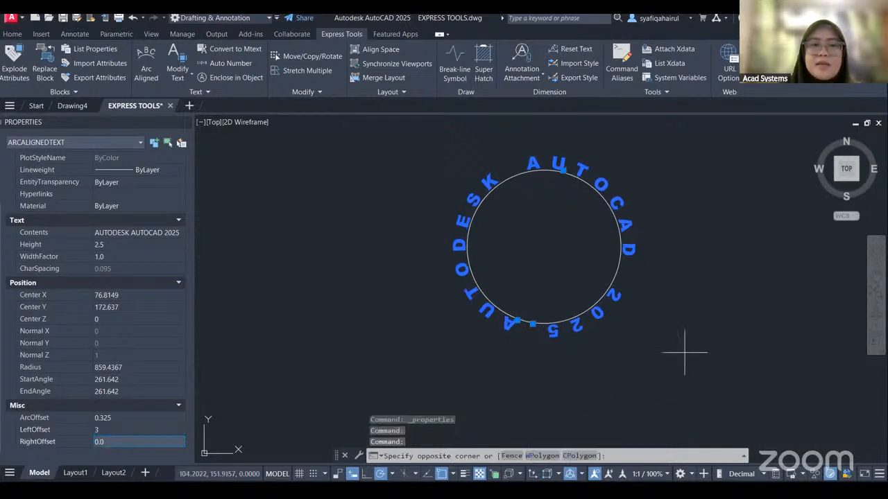
{"action": "left_click", "coordinate": [712, 340]}
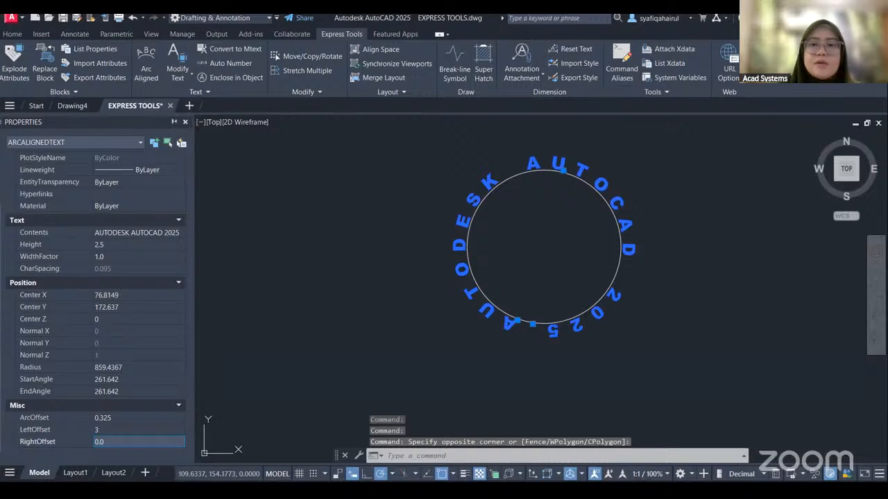
{"action": "left_click", "coordinate": [185, 123]}
{"action": "key", "text": "Escape"}
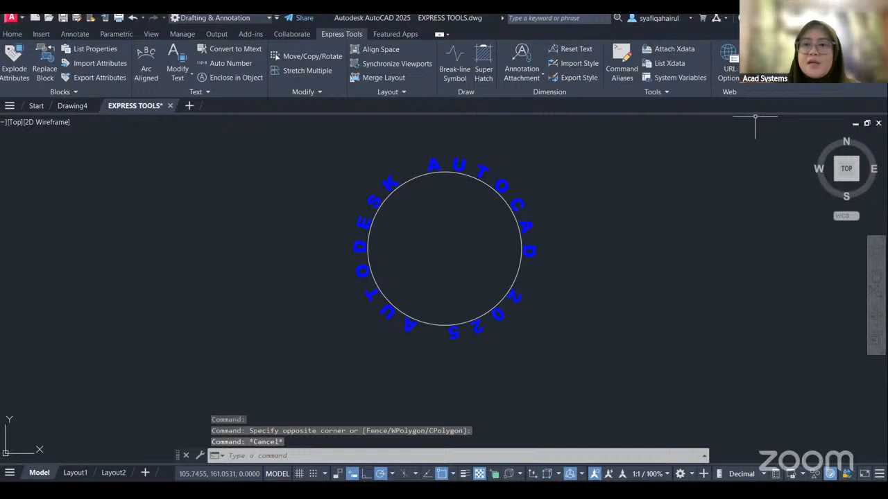
Examine the Modify Text example area and the available text modification tools, including Explode Text.
{"action": "mouse_move", "coordinate": [618, 208]}
{"action": "left_mouse_down"}
{"action": "mouse_move", "coordinate": [523, 258]}
{"action": "mouse_move", "coordinate": [621, 201]}
{"action": "left_mouse_up"}
{"action": "middle_click_drag", "start_coordinate": [656, 258], "coordinate": [415, 338]}
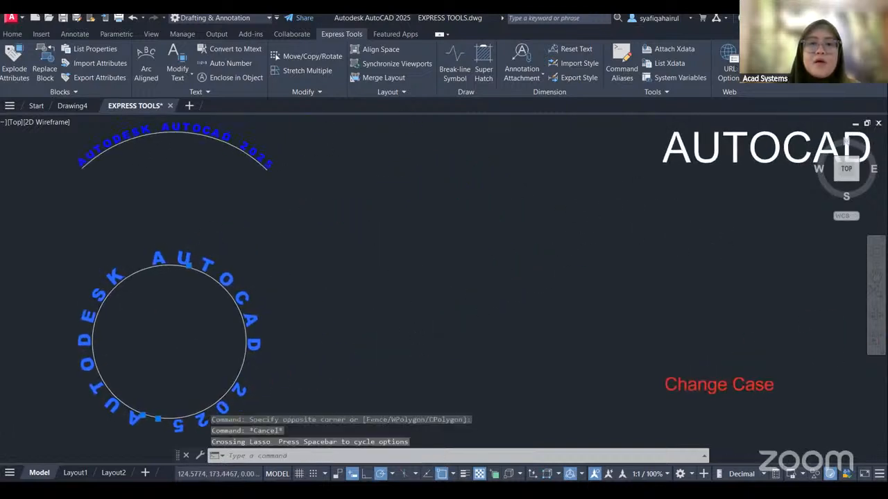
{"action": "scroll", "coordinate": [539, 215], "scroll_direction": "down", "scroll_amount": 2}
{"action": "middle_click_drag", "start_coordinate": [525, 212], "coordinate": [226, 261]}
{"action": "scroll", "coordinate": [416, 179], "scroll_direction": "down", "scroll_amount": 2}
{"action": "middle_click_drag", "start_coordinate": [415, 178], "coordinate": [438, 218]}
{"action": "scroll", "coordinate": [416, 201], "scroll_direction": "up", "scroll_amount": 2}
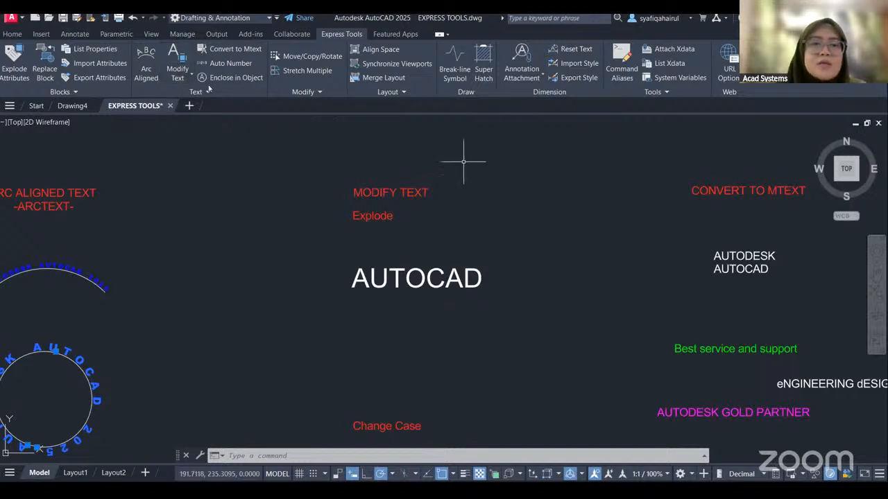
{"action": "left_click", "coordinate": [178, 74]}
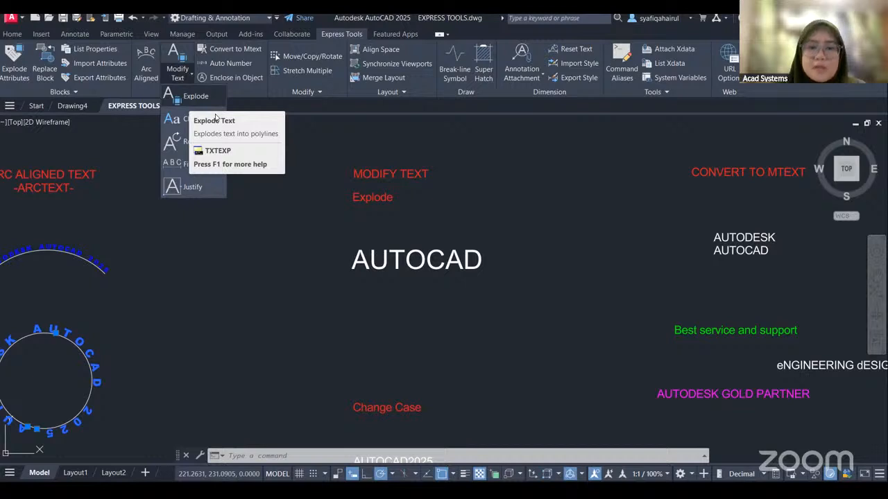
{"action": "left_click", "coordinate": [492, 208]}
{"action": "middle_click_drag", "start_coordinate": [534, 239], "coordinate": [532, 219]}
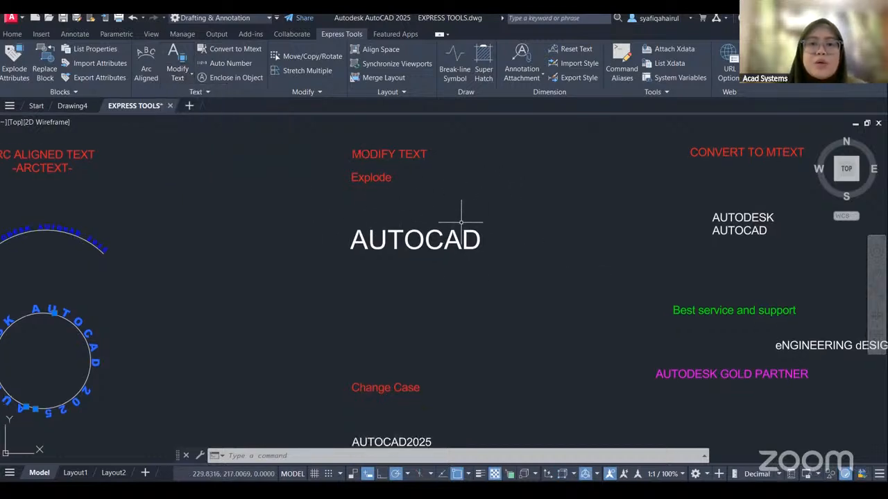
Explode the large AUTOCAD multiline text below the Explode heading with the standard Explode command.
{"action": "scroll", "coordinate": [430, 224], "scroll_direction": "up", "scroll_amount": 2}
{"action": "middle_click_drag", "start_coordinate": [423, 215], "coordinate": [434, 235]}
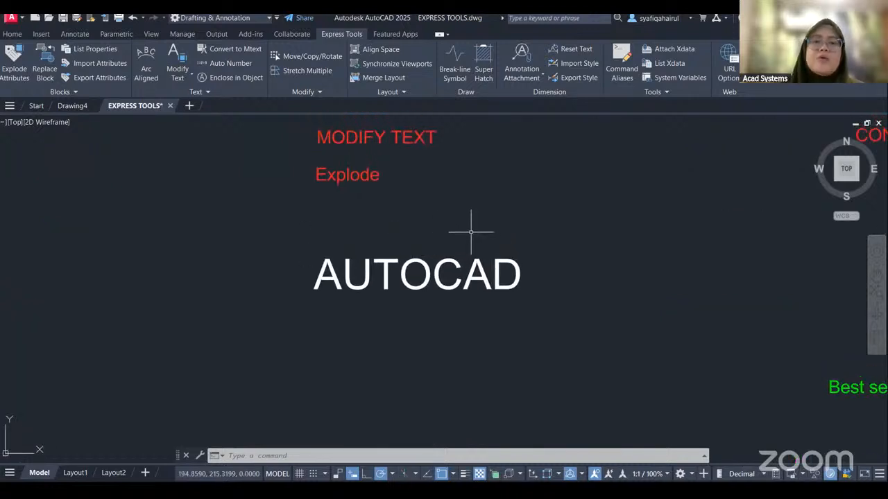
{"action": "left_click", "coordinate": [277, 217]}
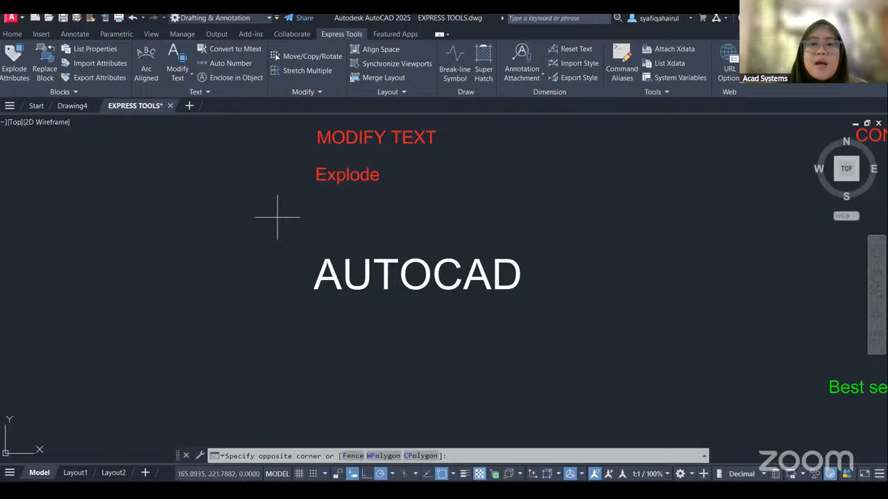
{"action": "left_click", "coordinate": [565, 347]}
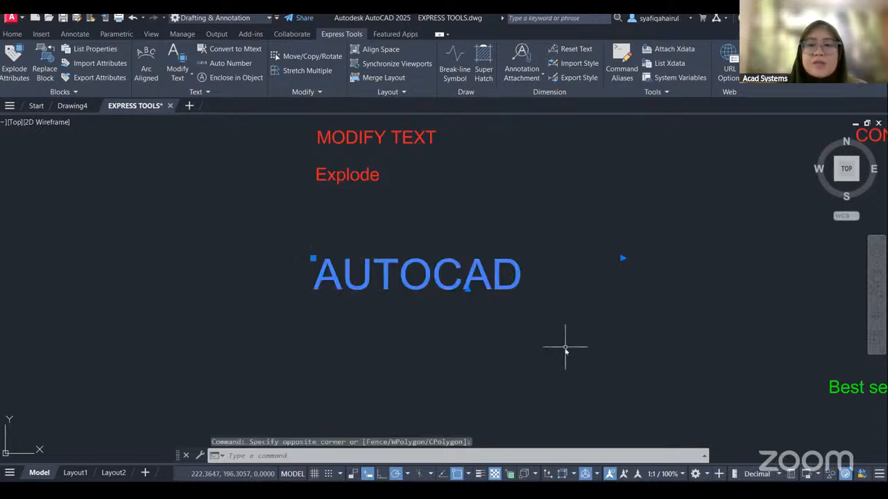
{"action": "type", "text": "x"}
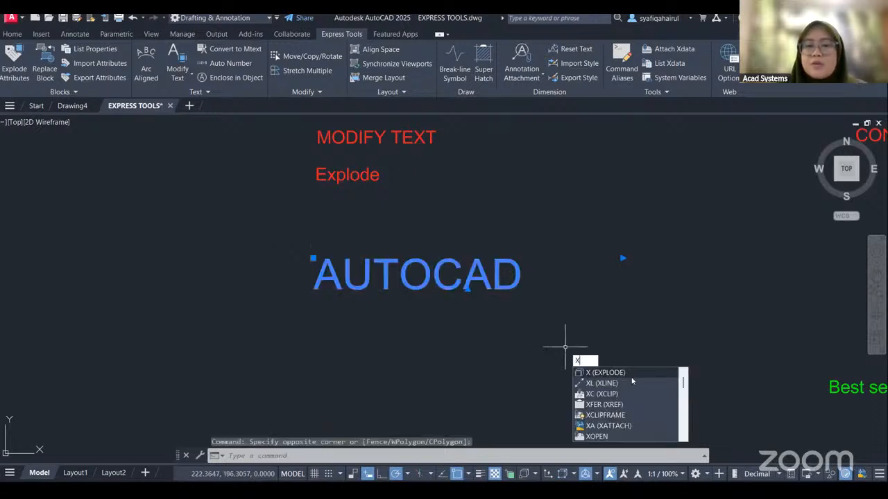
{"action": "left_click", "coordinate": [632, 376]}
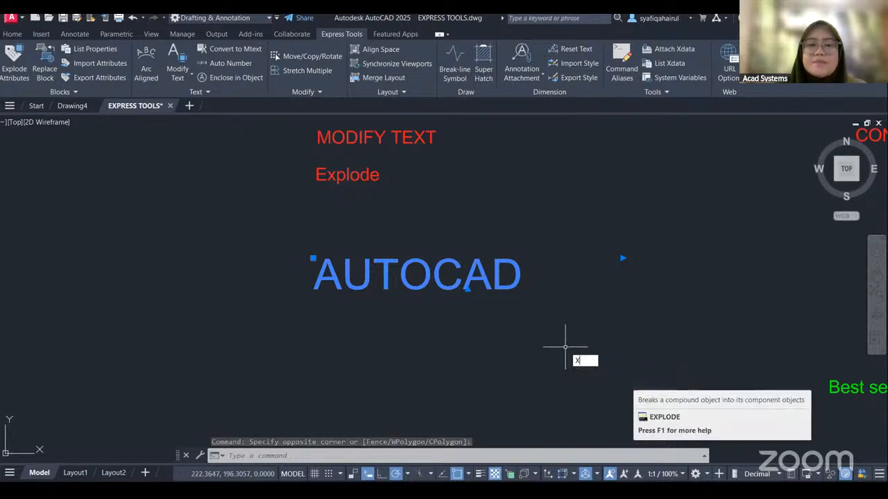
{"action": "key", "text": "Return"}
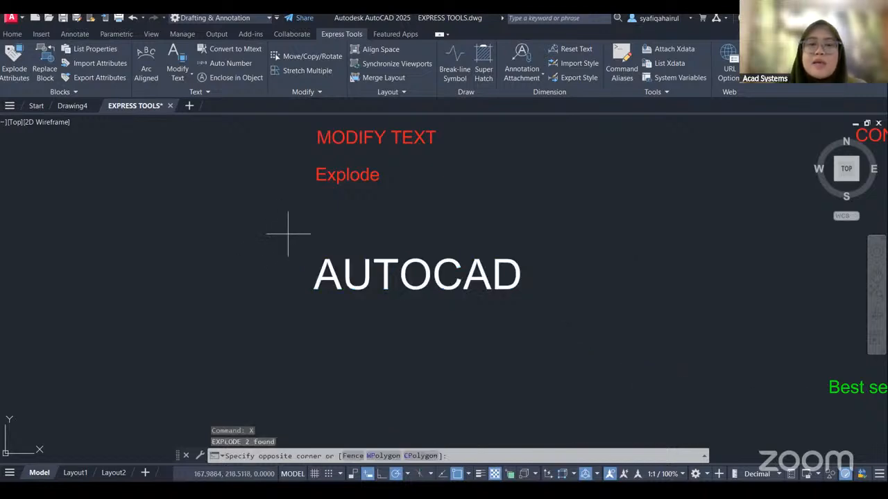
Select the exploded AUTOCAD text to check how it is structured, and clear the selection.
{"action": "left_click", "coordinate": [579, 351]}
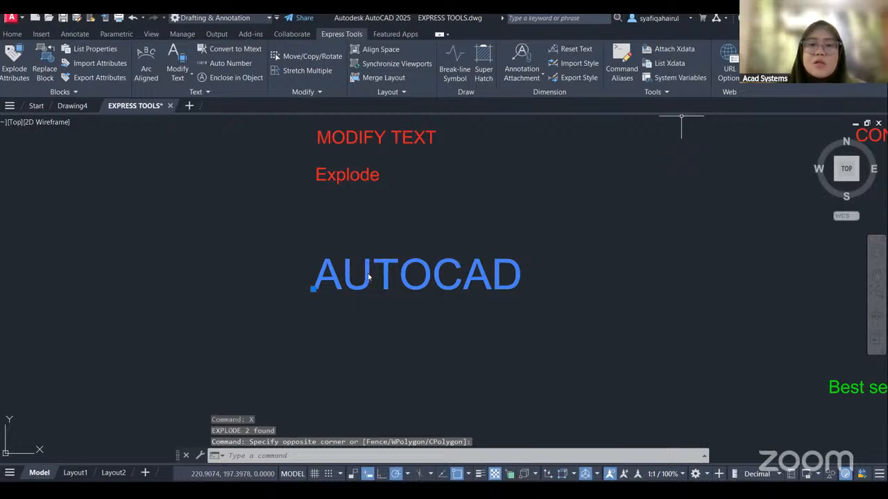
{"action": "left_click", "coordinate": [440, 236]}
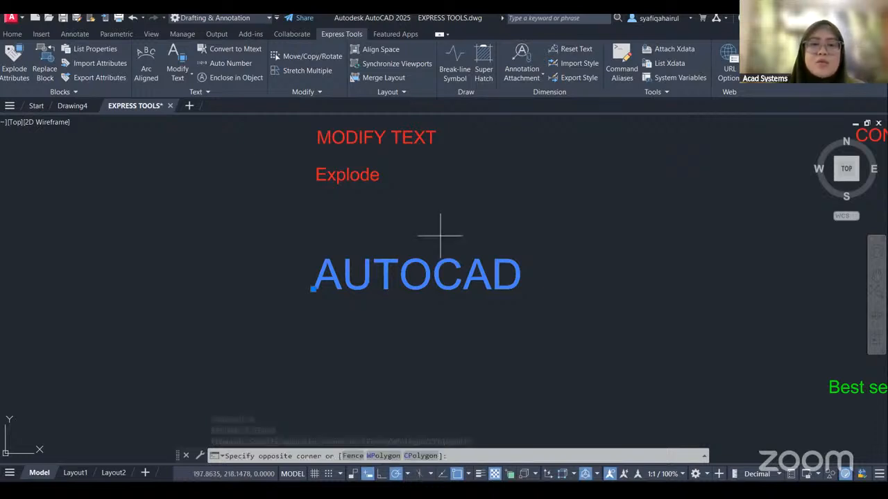
{"action": "left_click", "coordinate": [440, 236]}
{"action": "middle_click_drag", "start_coordinate": [473, 233], "coordinate": [467, 246]}
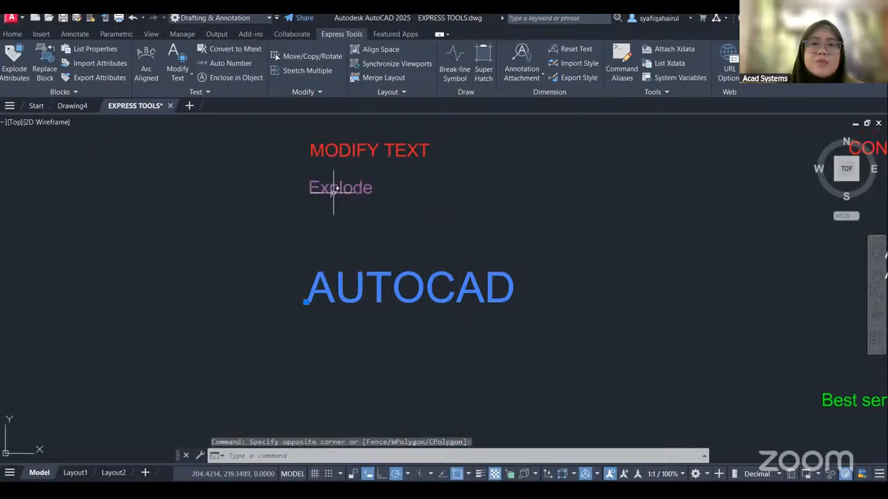
{"action": "left_click", "coordinate": [555, 244]}
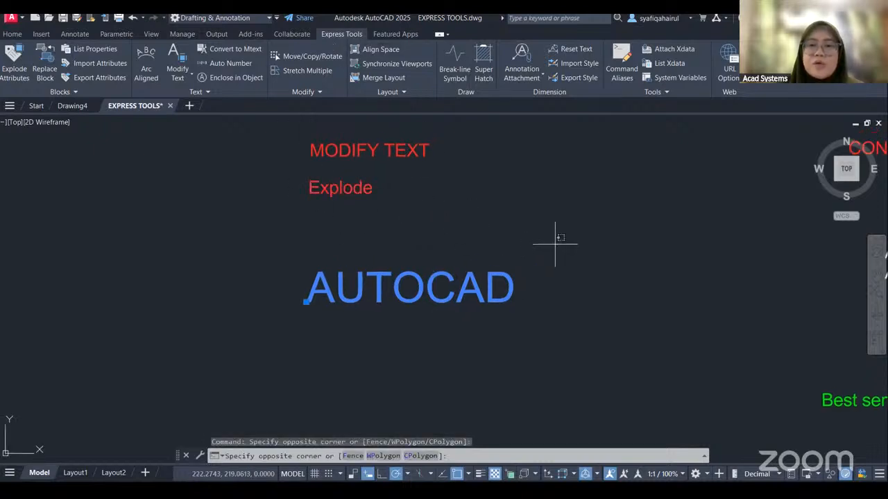
{"action": "left_click", "coordinate": [590, 220]}
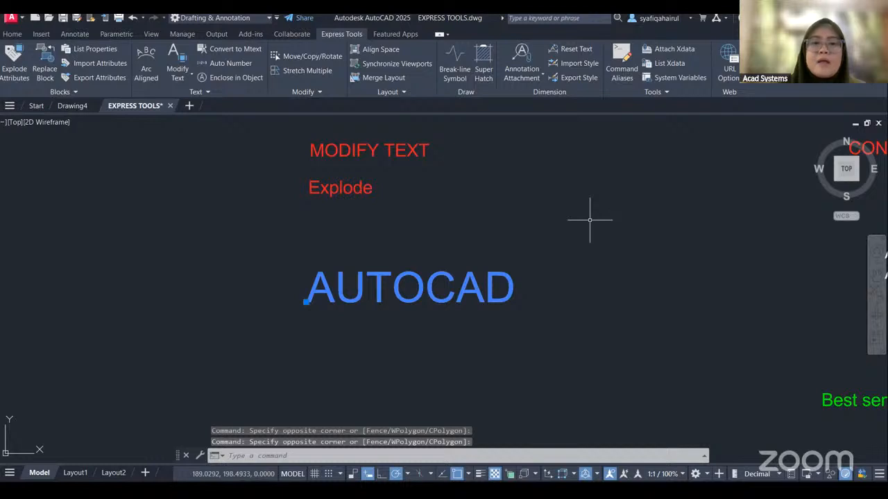
{"action": "key", "text": "Escape"}
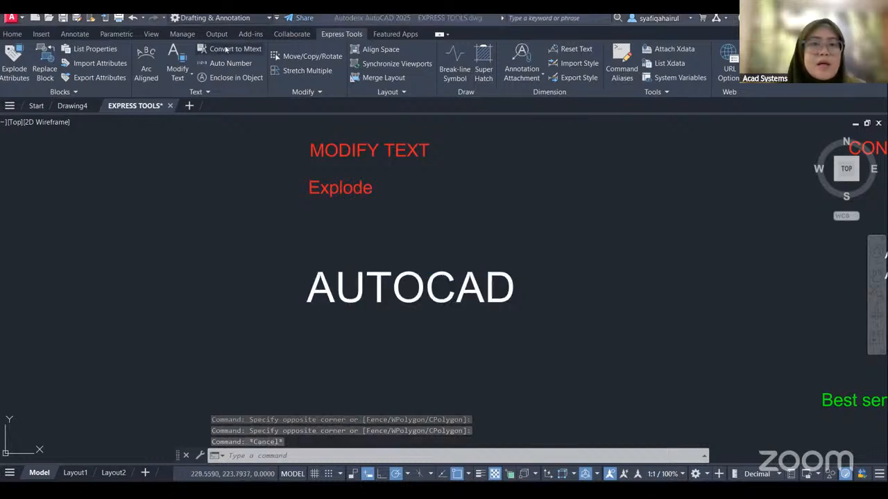
{"action": "left_click", "coordinate": [184, 80]}
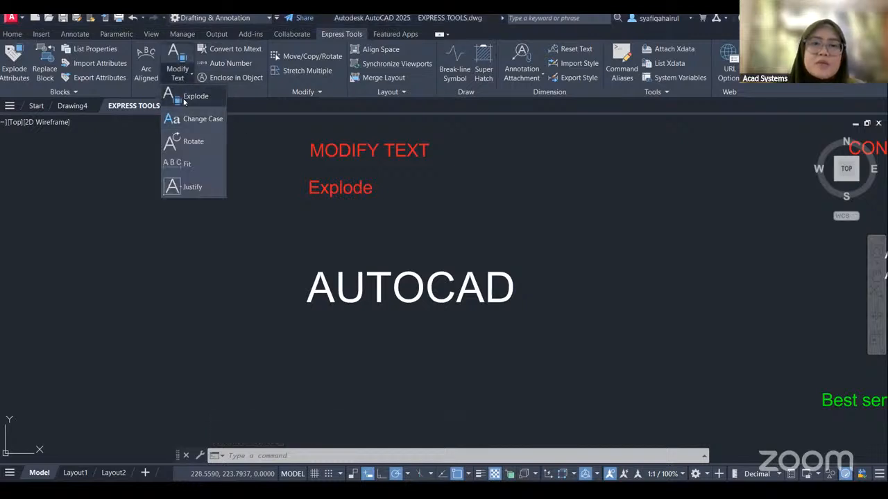
{"action": "left_click", "coordinate": [187, 98]}
{"action": "key", "text": "Escape"}
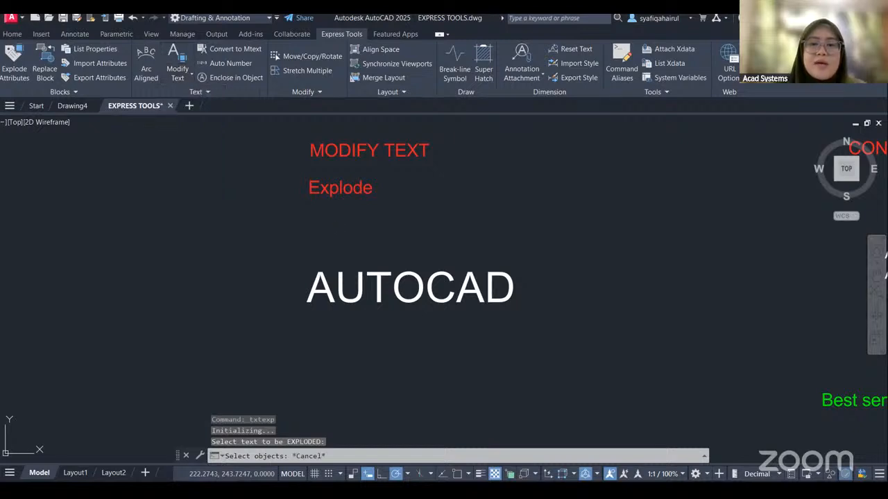
Explode the large AUTOCAD text below the Explode heading into line objects with the Explode Text tool.
{"action": "left_click", "coordinate": [286, 244]}
{"action": "left_click", "coordinate": [559, 345]}
{"action": "key", "text": "Return"}
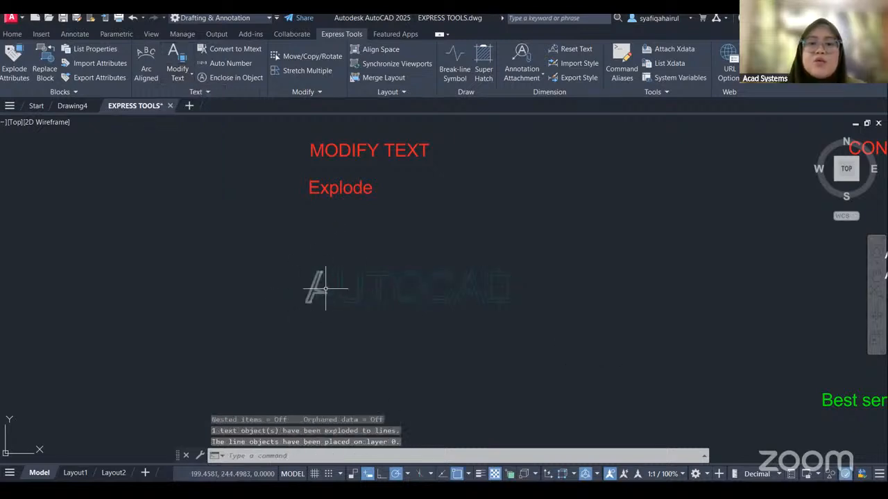
Inspect the exploded AUTOCAD letter outlines up close and trim part of them with a fence.
{"action": "scroll", "coordinate": [336, 291], "scroll_direction": "up", "scroll_amount": 2}
{"action": "scroll", "coordinate": [303, 284], "scroll_direction": "up", "scroll_amount": 3}
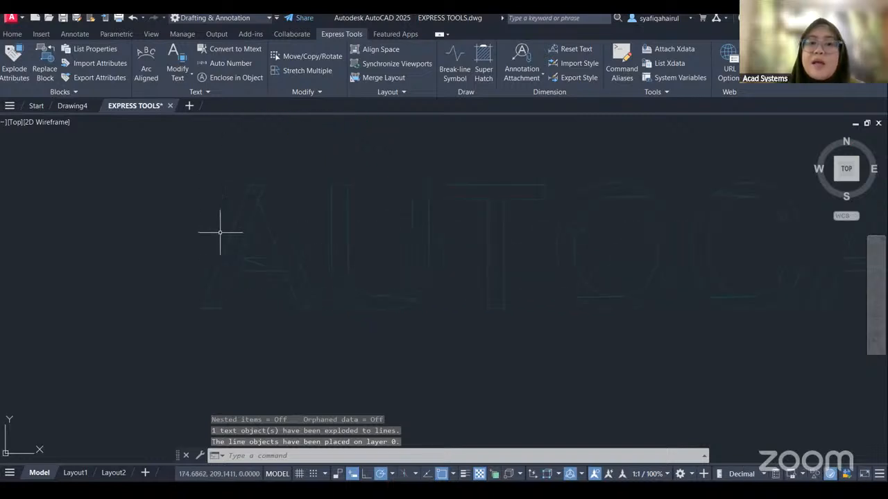
{"action": "scroll", "coordinate": [665, 335], "scroll_direction": "down", "scroll_amount": 2}
{"action": "middle_click_drag", "start_coordinate": [665, 335], "coordinate": [431, 332]}
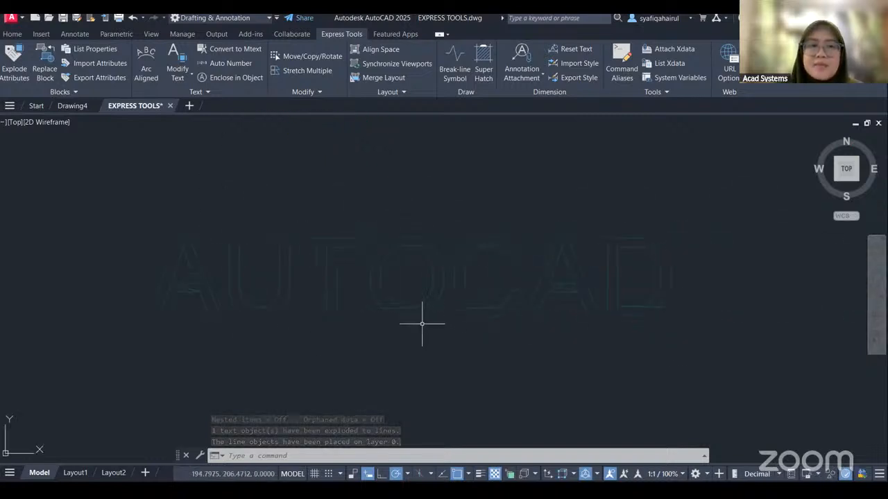
{"action": "scroll", "coordinate": [137, 191], "scroll_direction": "up", "scroll_amount": 5}
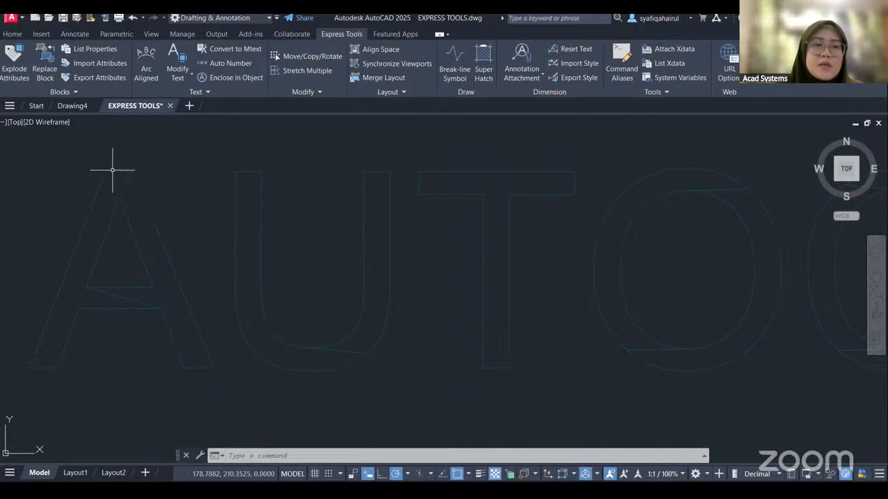
{"action": "middle_click_drag", "start_coordinate": [215, 225], "coordinate": [262, 238]}
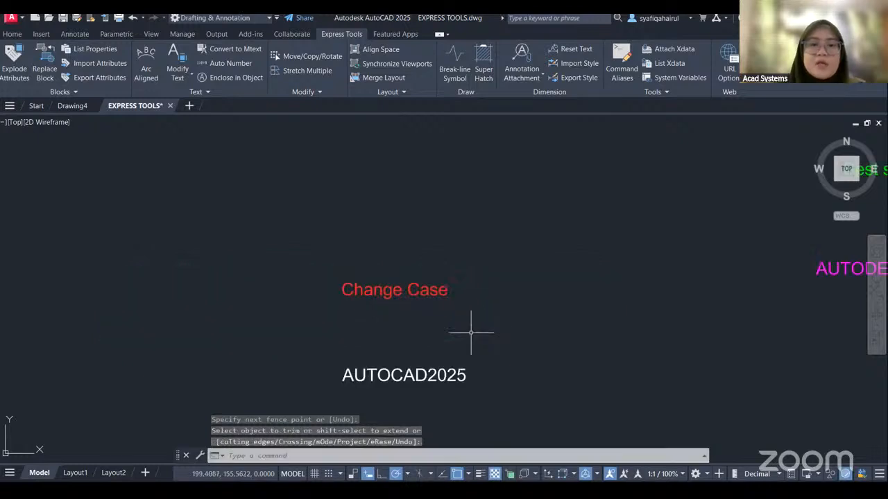
{"action": "middle_click_drag", "start_coordinate": [509, 351], "coordinate": [504, 266]}
{"action": "left_click", "coordinate": [317, 250]}
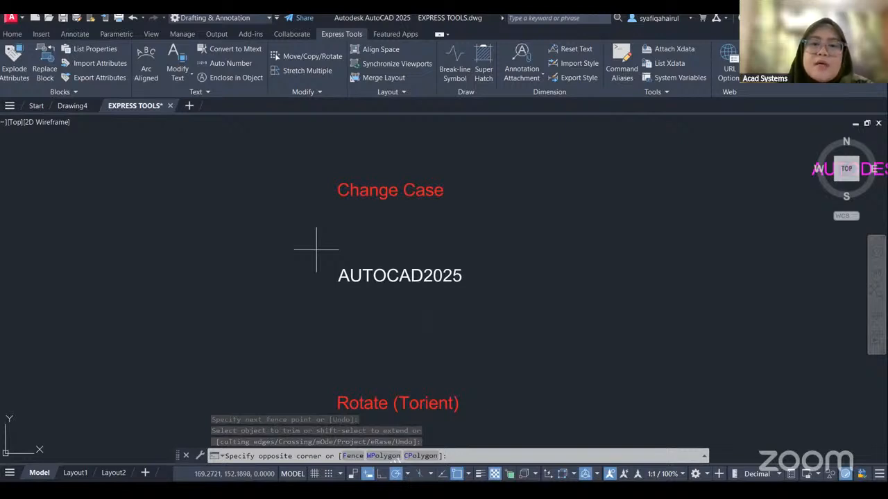
{"action": "left_click", "coordinate": [505, 295]}
{"action": "key", "text": "Return"}
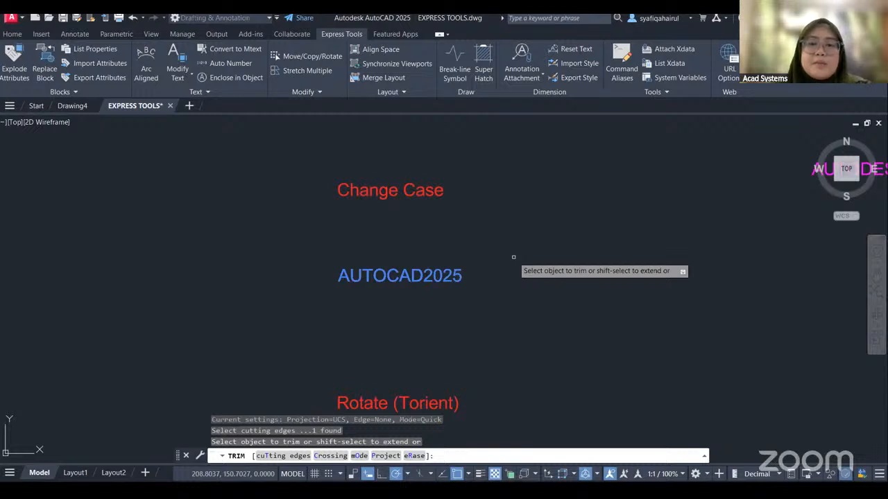
{"action": "key", "text": "Escape"}
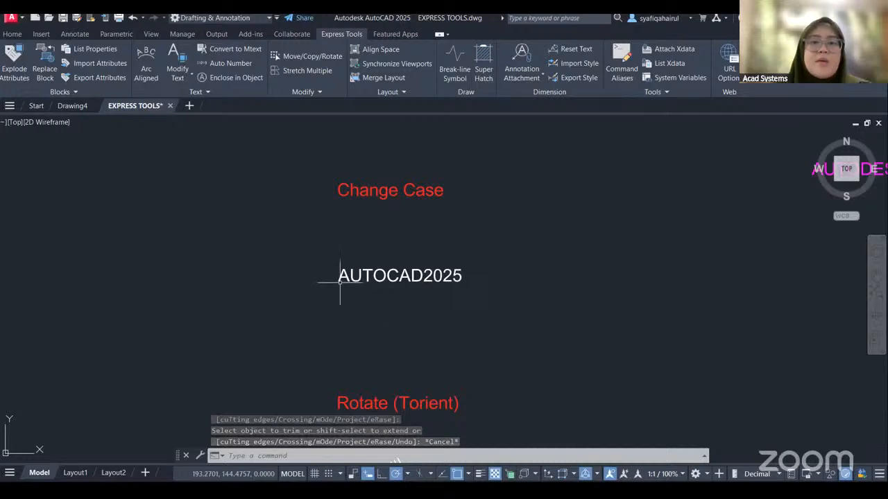
Change the case of the AUTOCAD2025 text below the Change Case heading to lowercase.
{"action": "left_click", "coordinate": [182, 75]}
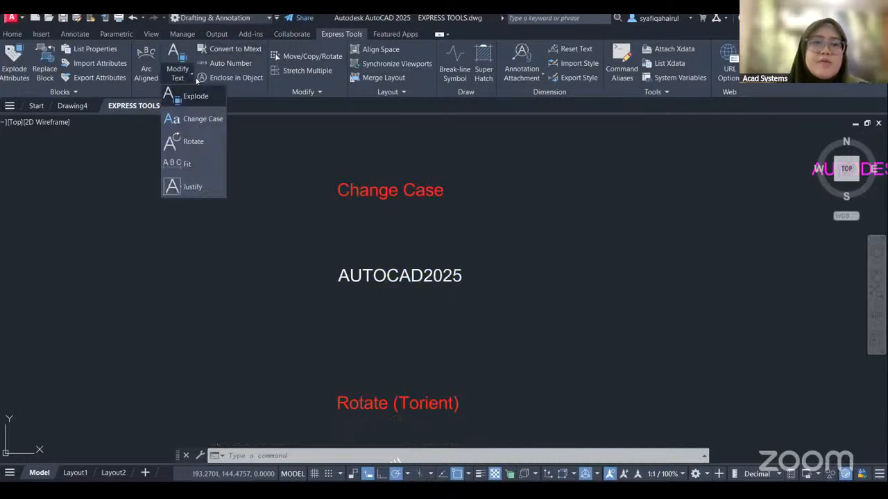
{"action": "left_click", "coordinate": [201, 118]}
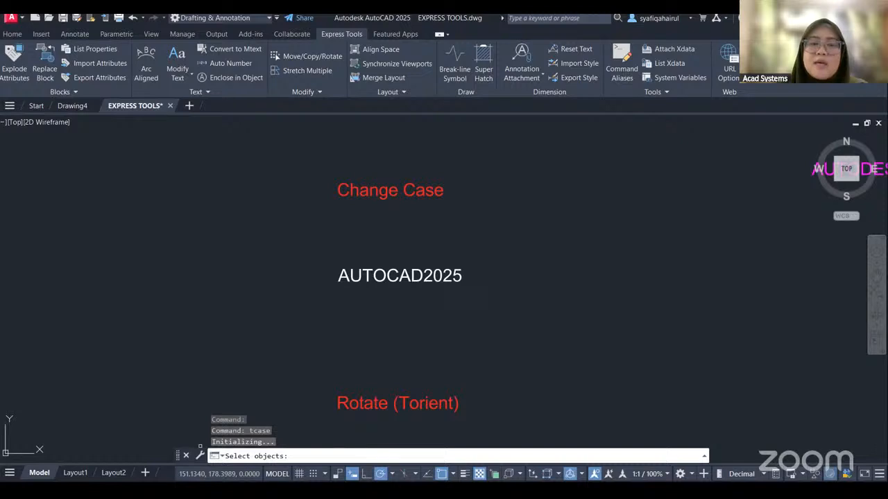
{"action": "left_click", "coordinate": [313, 242]}
{"action": "left_click", "coordinate": [528, 325]}
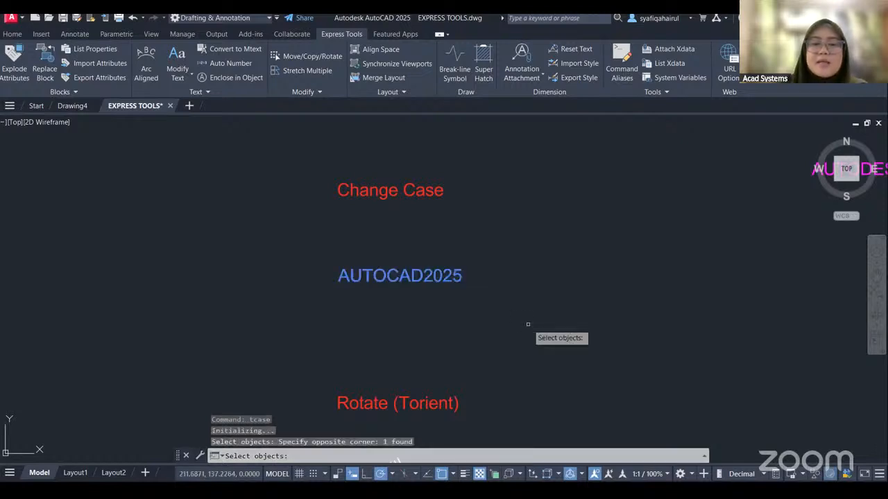
{"action": "key", "text": "Return"}
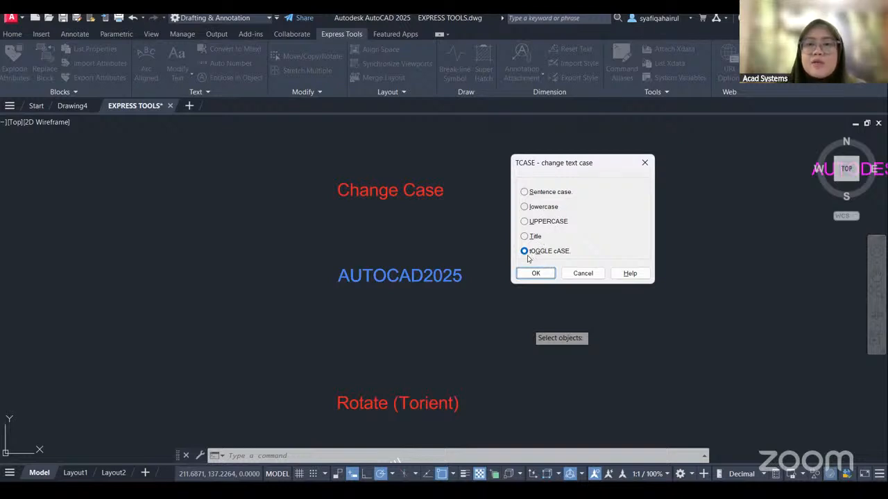
{"action": "left_click", "coordinate": [524, 221]}
{"action": "left_click", "coordinate": [524, 207]}
{"action": "left_click", "coordinate": [524, 192]}
{"action": "left_click", "coordinate": [525, 222]}
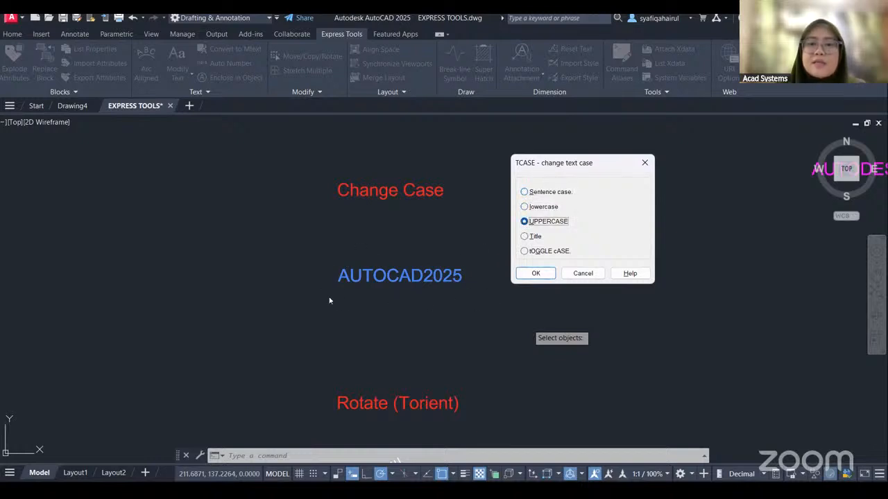
{"action": "left_click", "coordinate": [543, 206]}
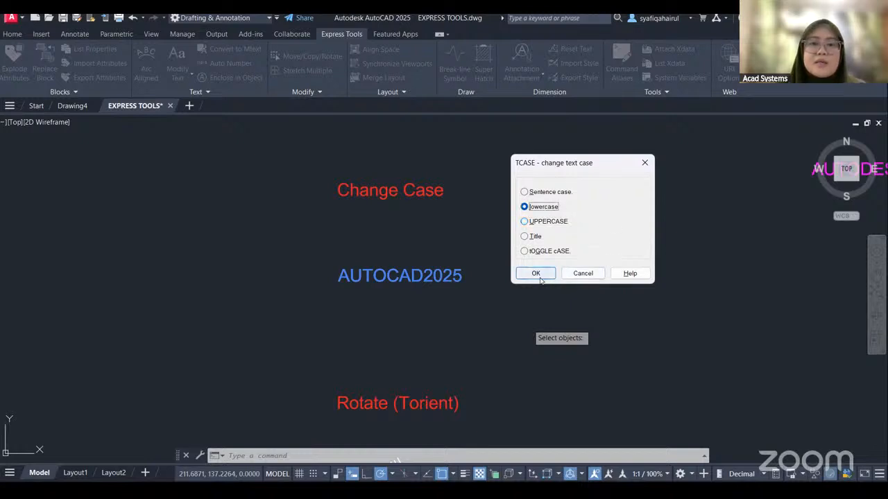
{"action": "left_click", "coordinate": [535, 275]}
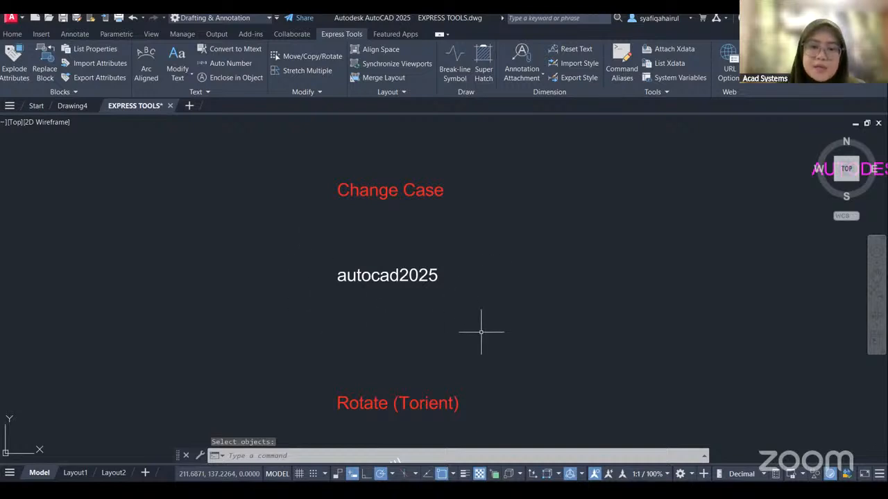
Rotate the four THIS IS JUST A SAMPLE texts to an absolute rotation of 360 with TORIENT, and undo the rotation.
{"action": "middle_click_drag", "start_coordinate": [472, 353], "coordinate": [481, 318]}
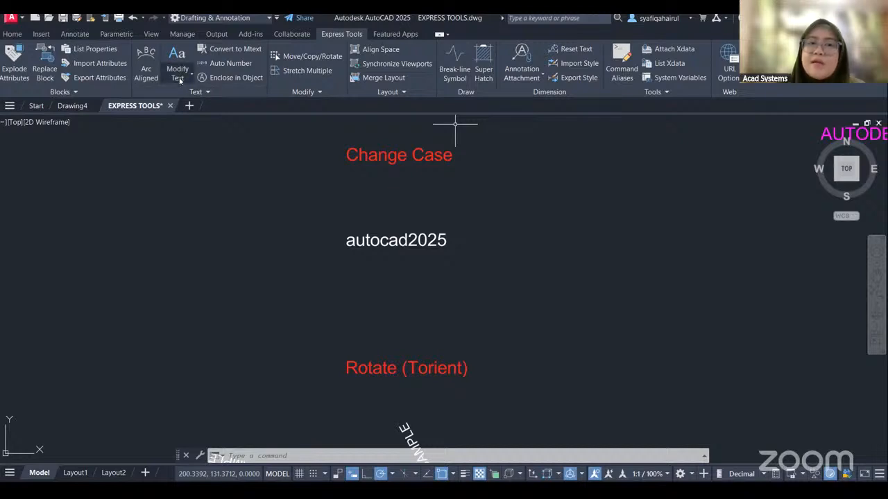
{"action": "mouse_move", "coordinate": [471, 359]}
{"action": "middle_mouse_down"}
{"action": "mouse_move", "coordinate": [477, 263]}
{"action": "mouse_move", "coordinate": [499, 173]}
{"action": "middle_mouse_up"}
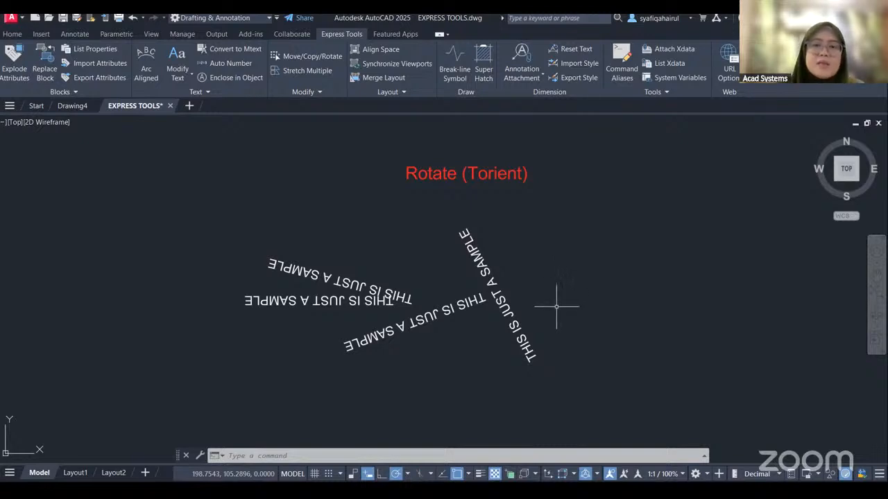
{"action": "left_click", "coordinate": [175, 78]}
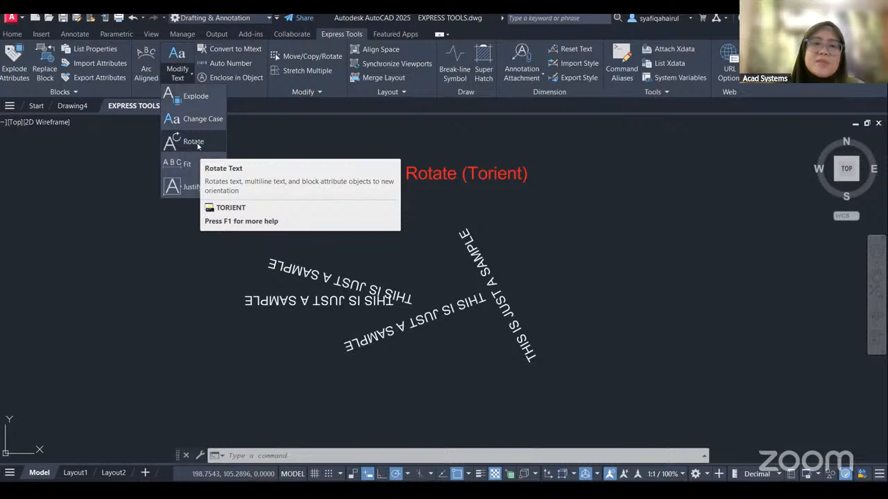
{"action": "left_click", "coordinate": [623, 243]}
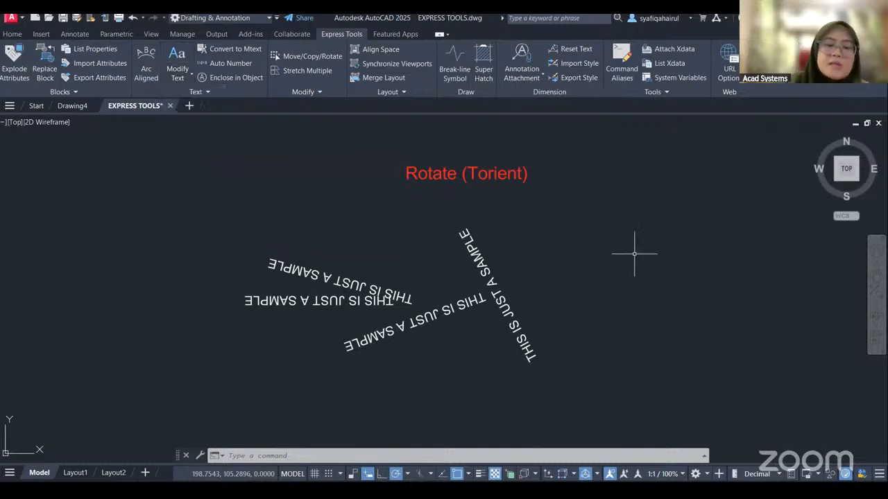
{"action": "type", "text": "TORI"}
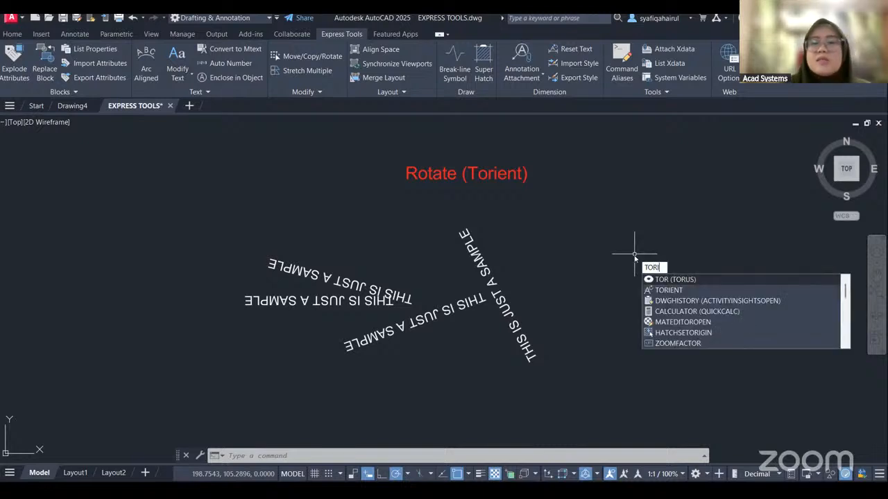
{"action": "type", "text": "ENT"}
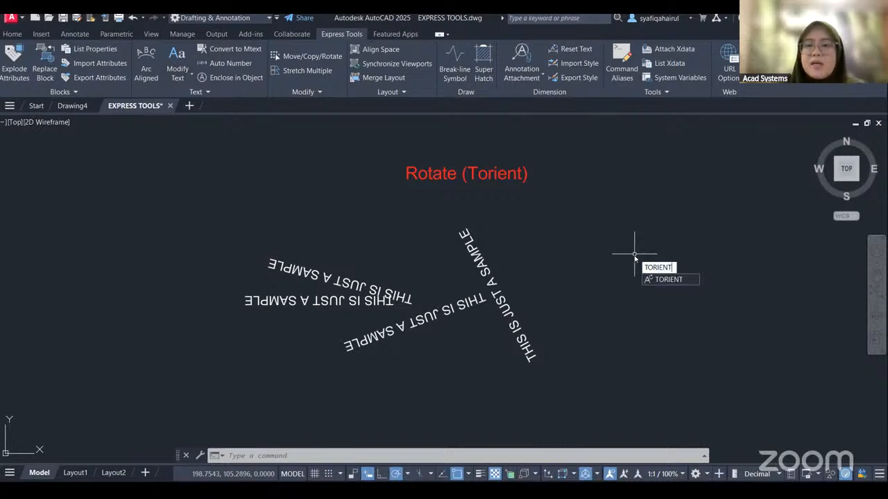
{"action": "key", "text": "Return"}
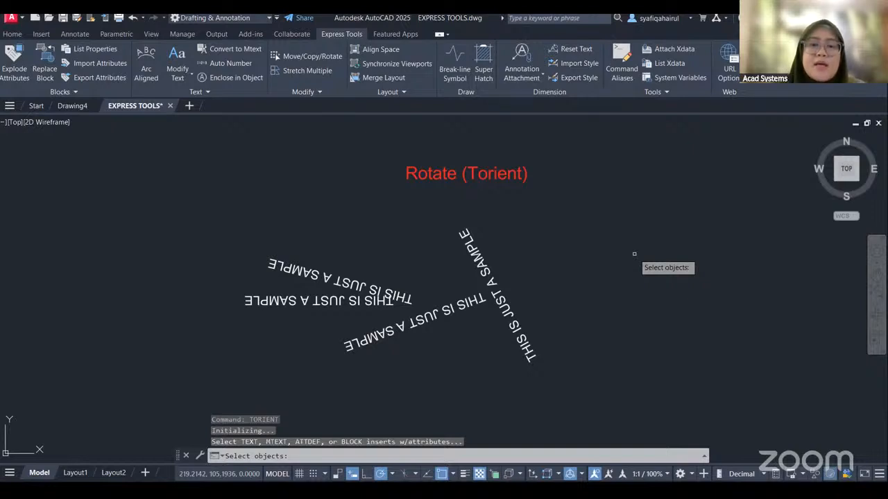
{"action": "left_click", "coordinate": [221, 207]}
{"action": "left_click", "coordinate": [665, 407]}
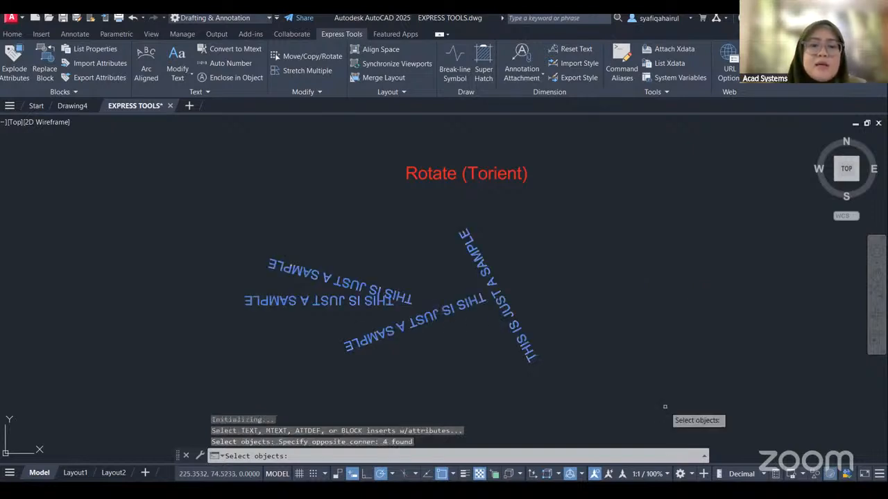
{"action": "key", "text": "Return"}
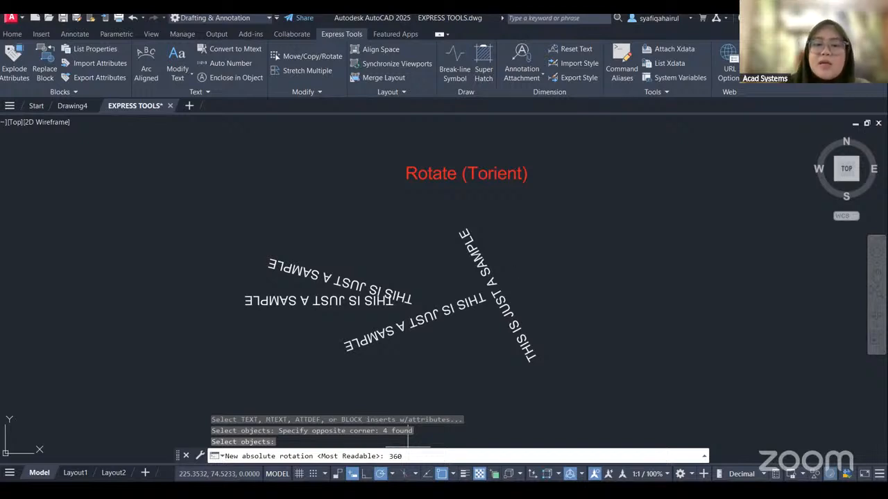
{"action": "key", "text": "Return"}
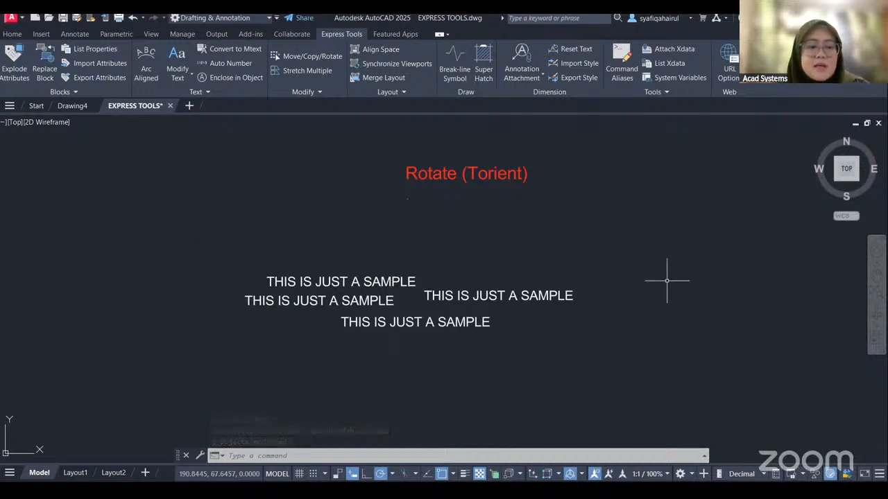
{"action": "key", "text": "ctrl+z"}
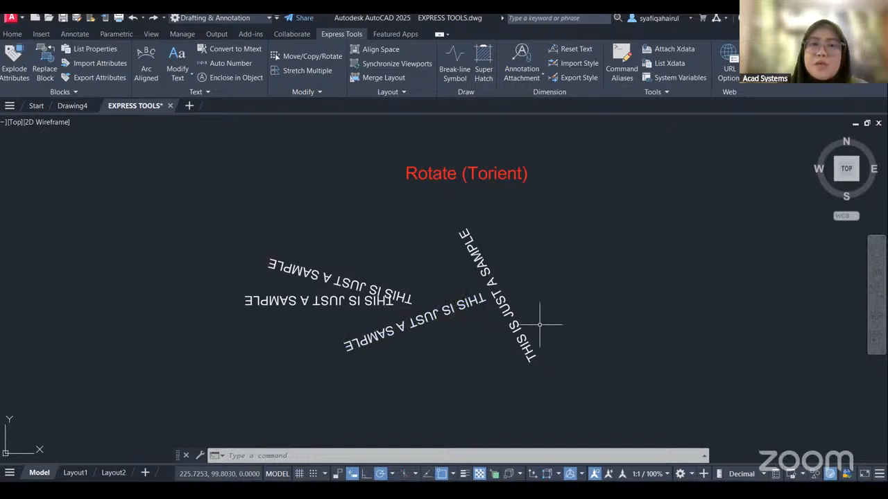
Reorient the four THIS IS JUST A SAMPLE texts with Rotate Text, accepting the default Most Readable rotation.
{"action": "left_click", "coordinate": [179, 75]}
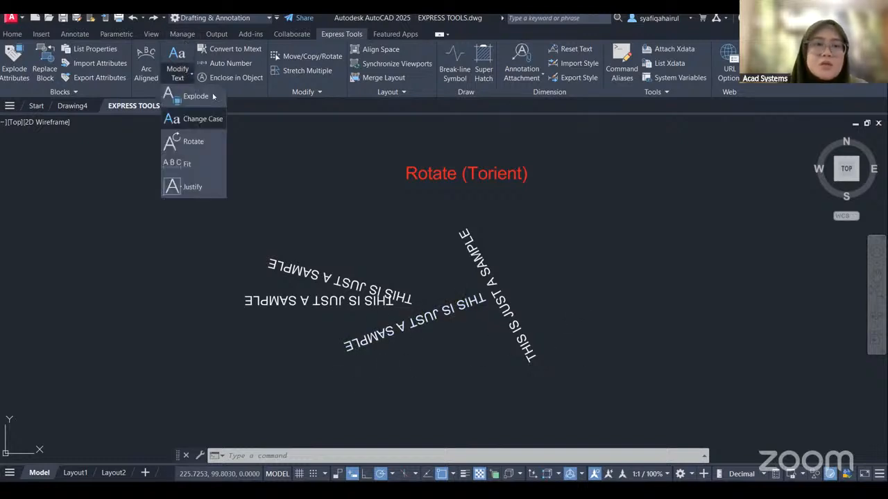
{"action": "left_click", "coordinate": [190, 140]}
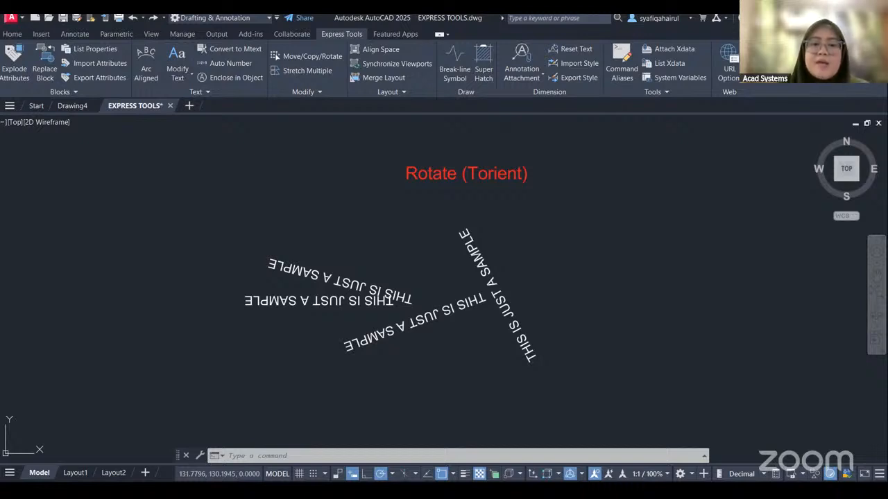
{"action": "key", "text": "Return"}
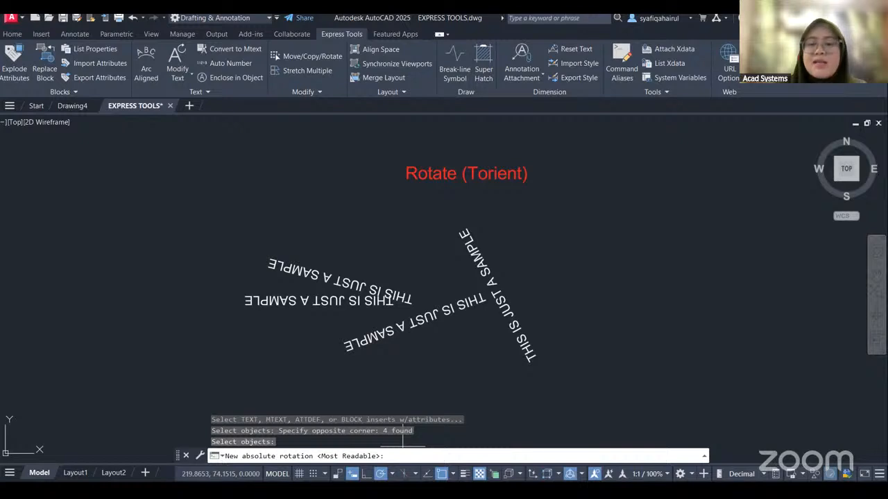
{"action": "key", "text": "Return"}
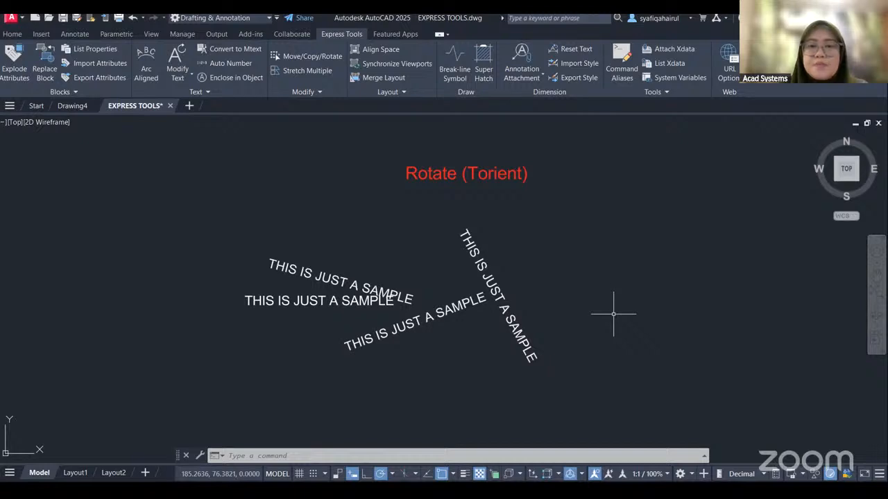
Stretch the Today is Friday text below the Fit heading wider with Text Fit, between a new start point and end point.
{"action": "scroll", "coordinate": [638, 309], "scroll_direction": "down", "scroll_amount": 2}
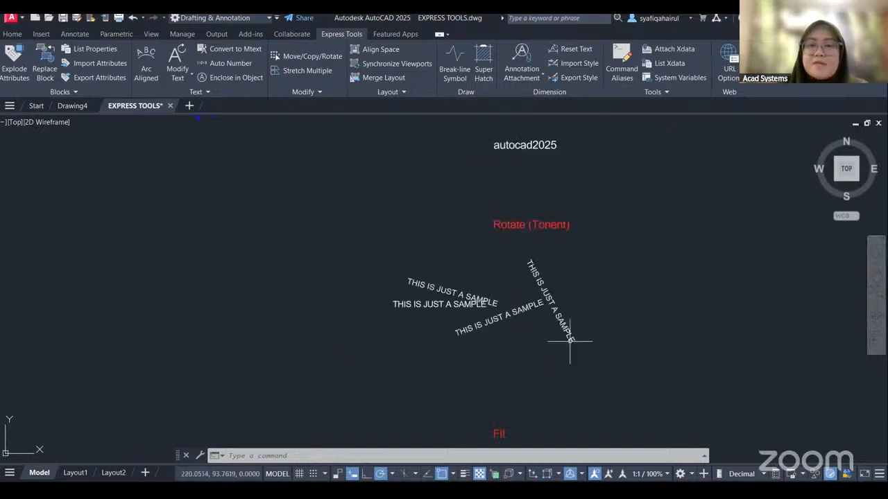
{"action": "mouse_move", "coordinate": [569, 363]}
{"action": "middle_mouse_down"}
{"action": "mouse_move", "coordinate": [523, 231]}
{"action": "mouse_move", "coordinate": [521, 184]}
{"action": "middle_mouse_up"}
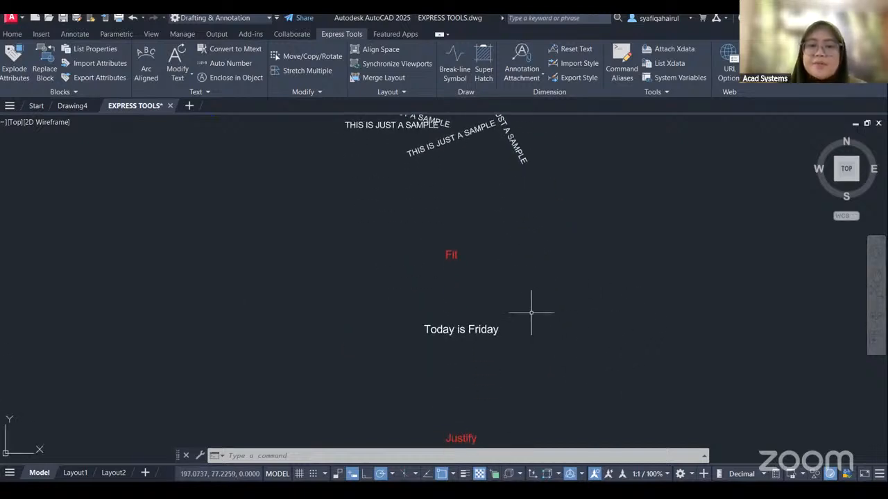
{"action": "middle_click_drag", "start_coordinate": [532, 312], "coordinate": [532, 254]}
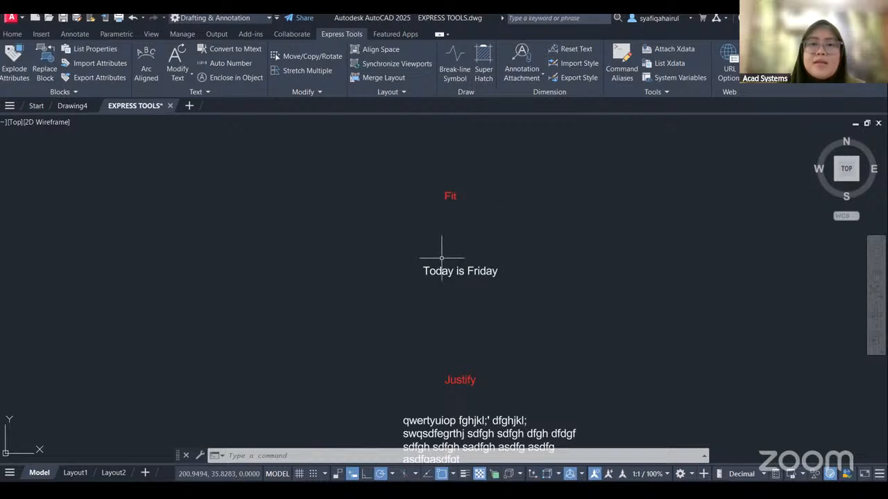
{"action": "scroll", "coordinate": [441, 258], "scroll_direction": "up", "scroll_amount": 2}
{"action": "middle_click_drag", "start_coordinate": [470, 244], "coordinate": [436, 264]}
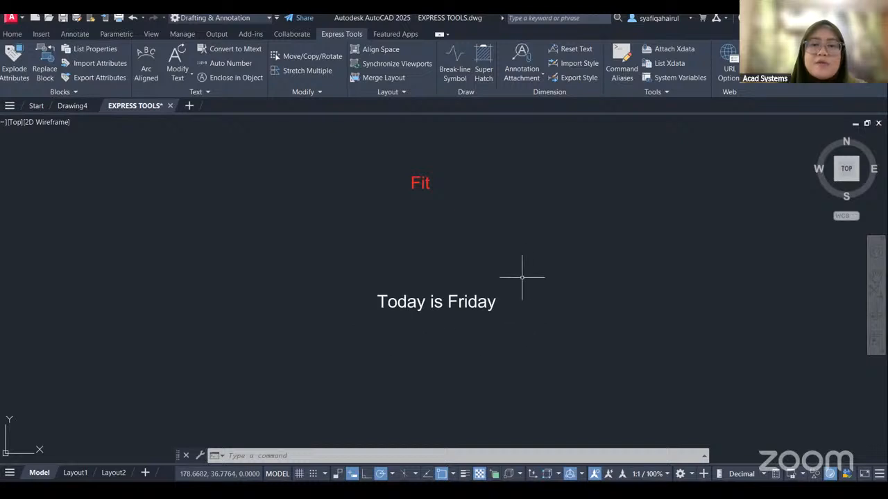
{"action": "left_click", "coordinate": [182, 79]}
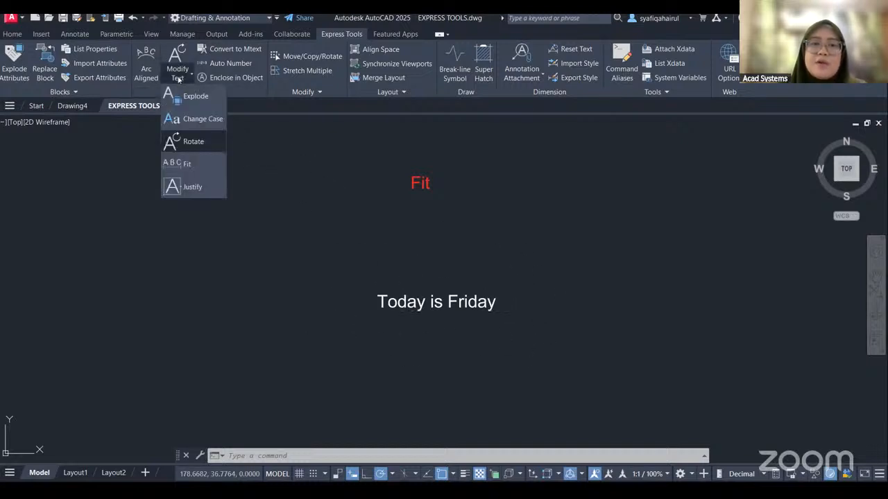
{"action": "left_click", "coordinate": [188, 163]}
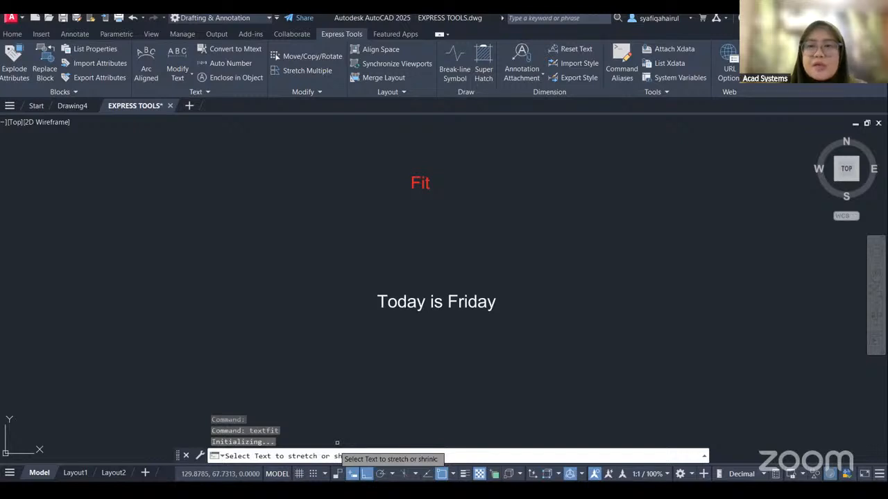
{"action": "left_click", "coordinate": [602, 406]}
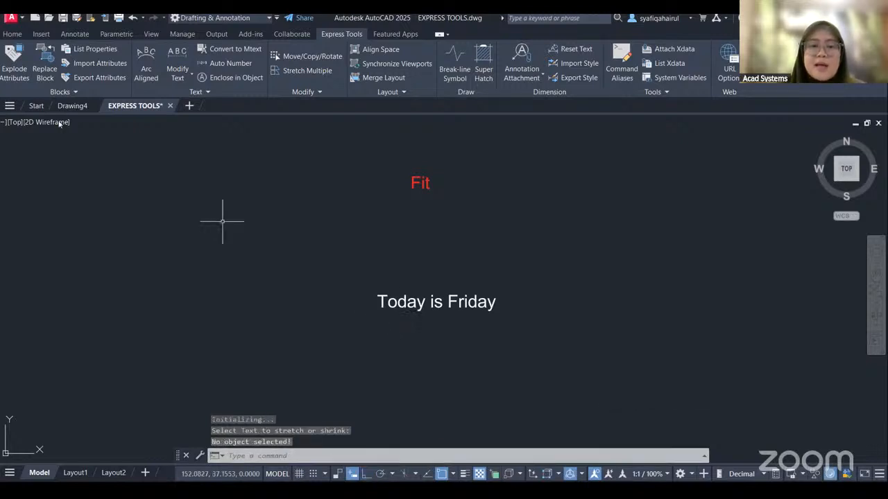
{"action": "left_click", "coordinate": [180, 78]}
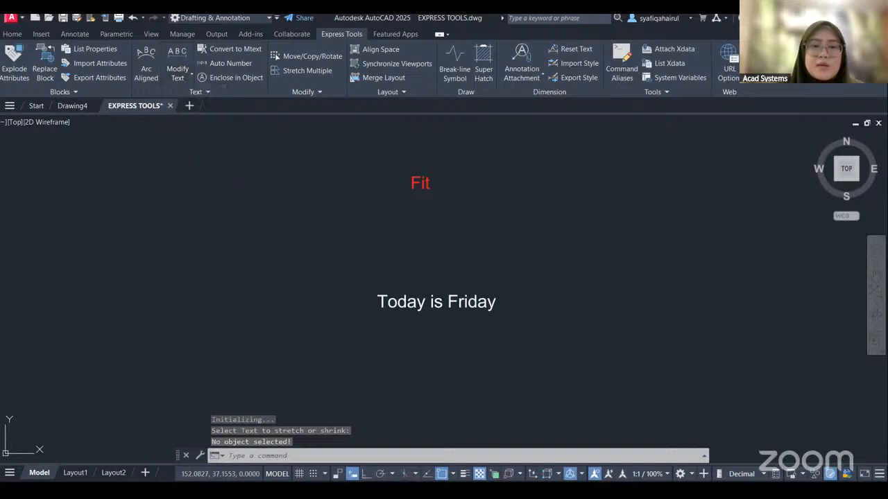
{"action": "key", "text": "Return"}
{"action": "left_click", "coordinate": [430, 302]}
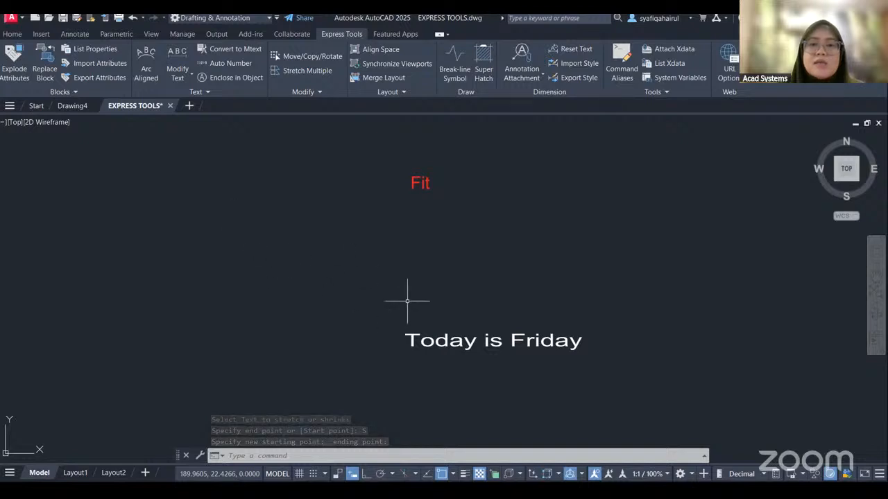
Compress the Today is Friday text to a narrow width with Text Fit, using the Start point option and a new ending point.
{"action": "left_click", "coordinate": [182, 76]}
{"action": "left_click", "coordinate": [188, 167]}
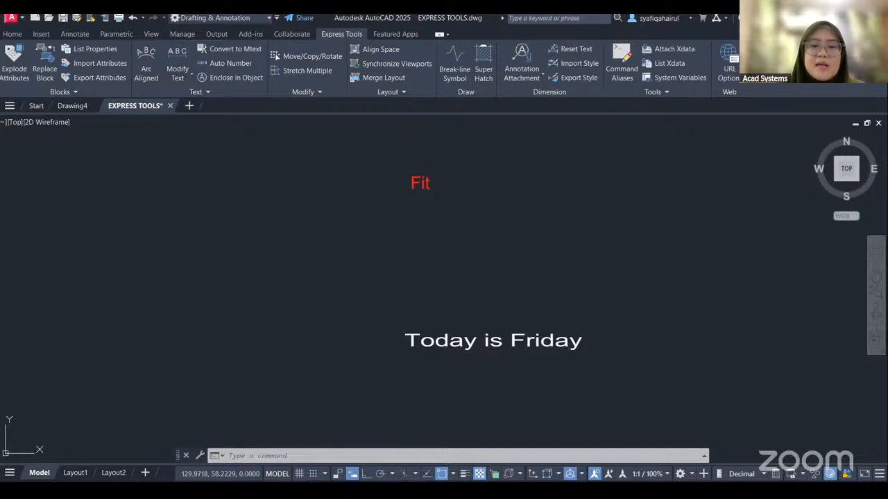
{"action": "left_click", "coordinate": [420, 341]}
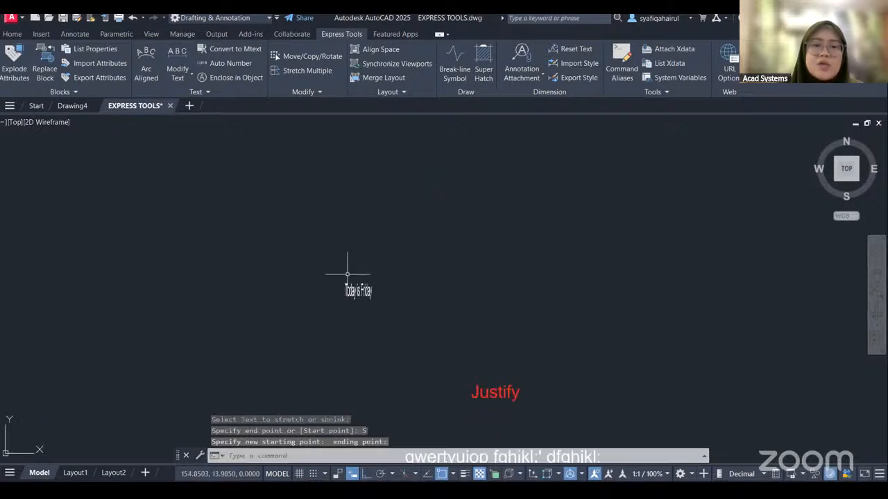
{"action": "middle_click_drag", "start_coordinate": [472, 295], "coordinate": [438, 335]}
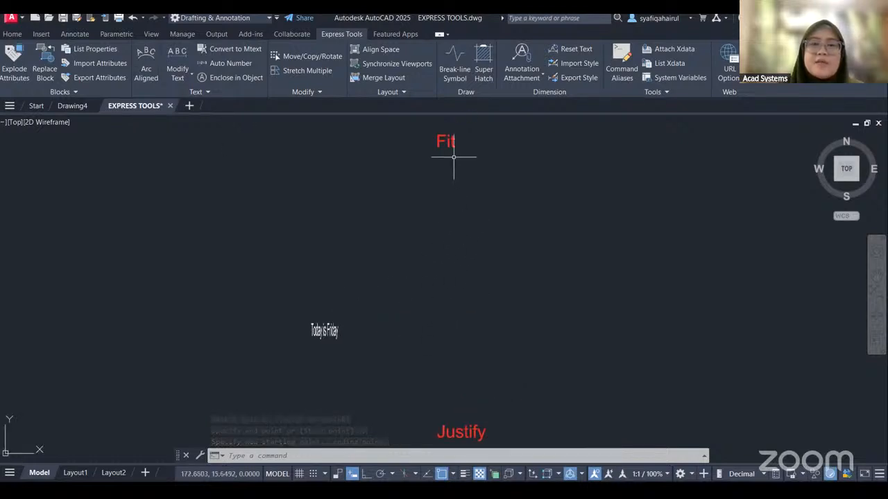
Change the justification of the qwertyuiop paragraph below the Justify heading to MC with Justify Text.
{"action": "mouse_move", "coordinate": [474, 351]}
{"action": "middle_mouse_down"}
{"action": "mouse_move", "coordinate": [470, 276]}
{"action": "mouse_move", "coordinate": [481, 134]}
{"action": "mouse_move", "coordinate": [479, 148]}
{"action": "middle_mouse_up"}
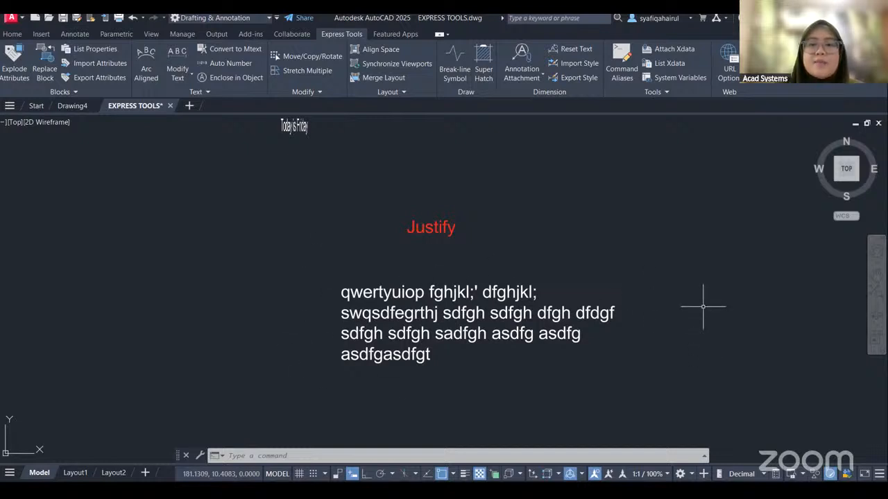
{"action": "left_click", "coordinate": [182, 81]}
{"action": "left_click", "coordinate": [192, 188]}
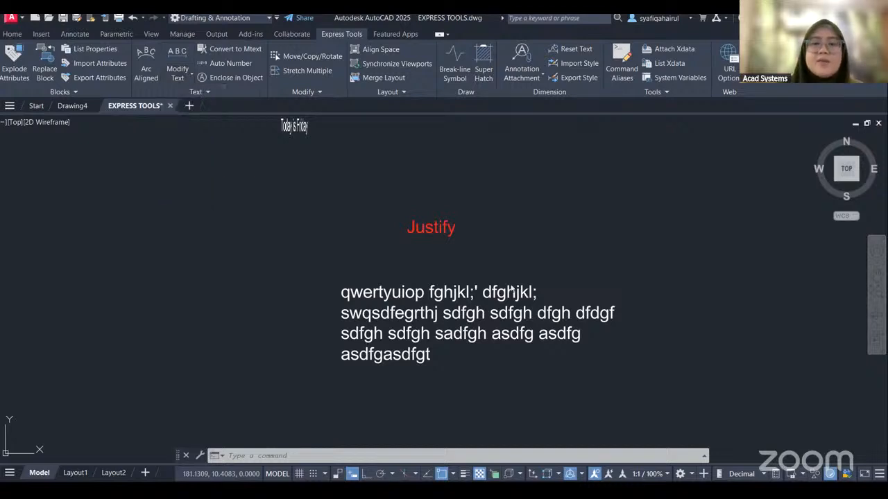
{"action": "left_click", "coordinate": [511, 292]}
{"action": "key", "text": "Return"}
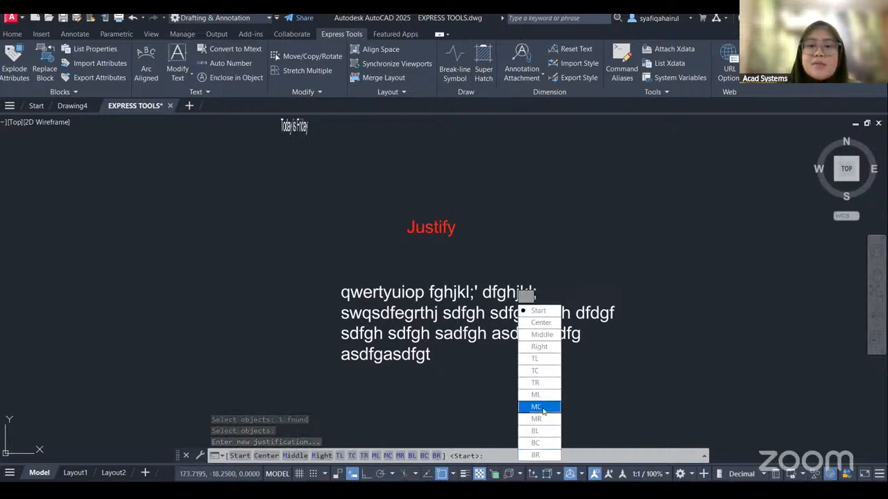
{"action": "left_click", "coordinate": [540, 407]}
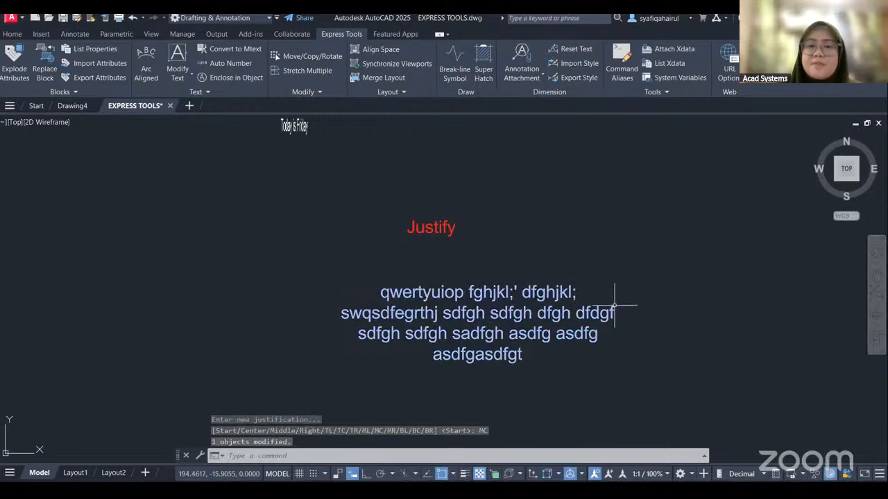
Examine the AUTODESK line below the CONVERT TO MTEXT heading as a separate single-line text by selecting it and trying its grip.
{"action": "scroll", "coordinate": [574, 259], "scroll_direction": "down", "scroll_amount": 5}
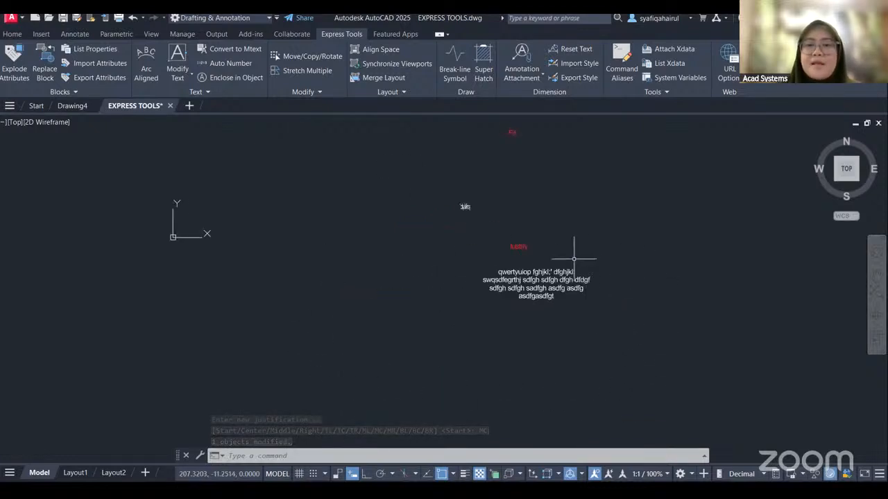
{"action": "middle_click_drag", "start_coordinate": [620, 220], "coordinate": [416, 389]}
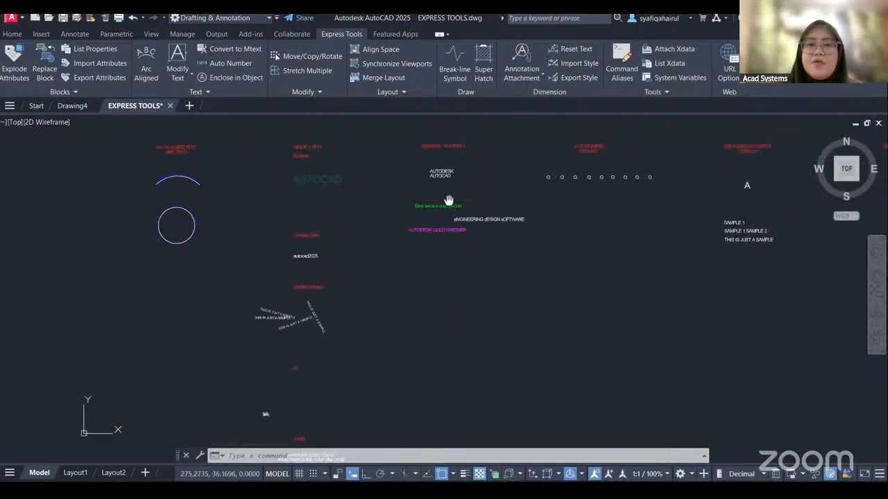
{"action": "scroll", "coordinate": [411, 204], "scroll_direction": "up", "scroll_amount": 4}
{"action": "scroll", "coordinate": [412, 225], "scroll_direction": "up", "scroll_amount": 2}
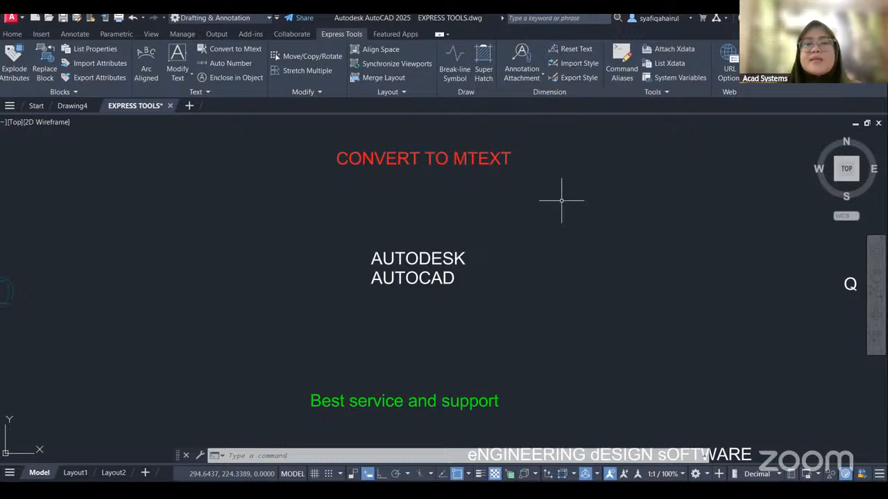
{"action": "middle_click_drag", "start_coordinate": [483, 255], "coordinate": [489, 237]}
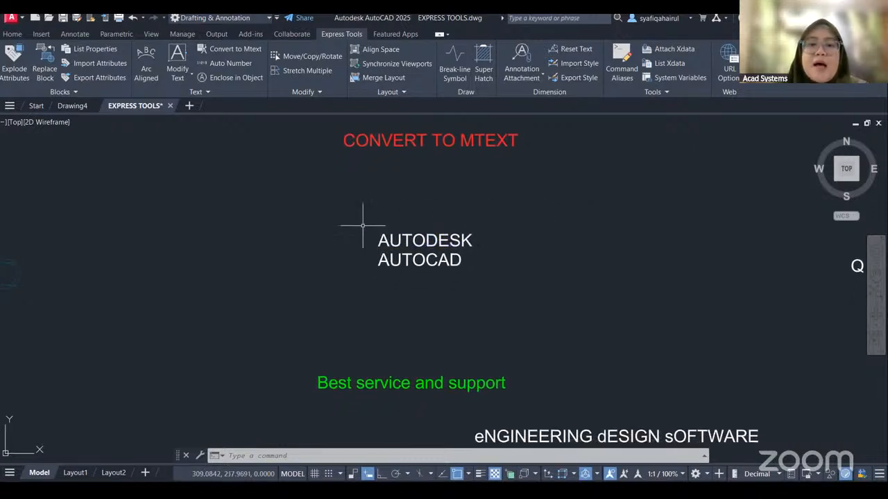
{"action": "left_click", "coordinate": [361, 226]}
{"action": "left_click", "coordinate": [357, 223]}
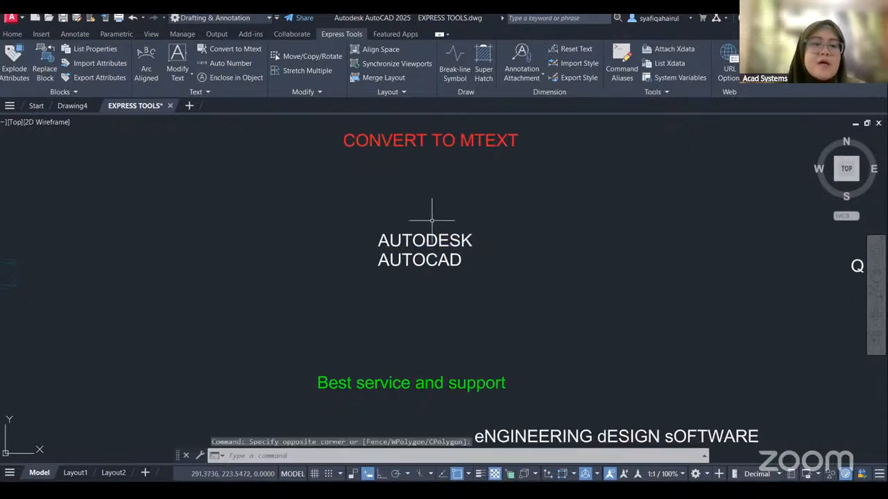
{"action": "left_click", "coordinate": [381, 241]}
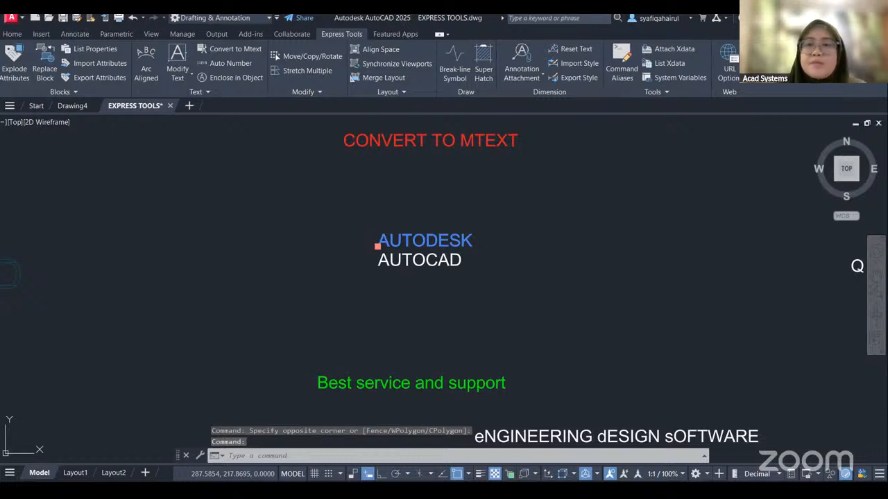
{"action": "left_click", "coordinate": [378, 246]}
{"action": "key", "text": "Escape"}
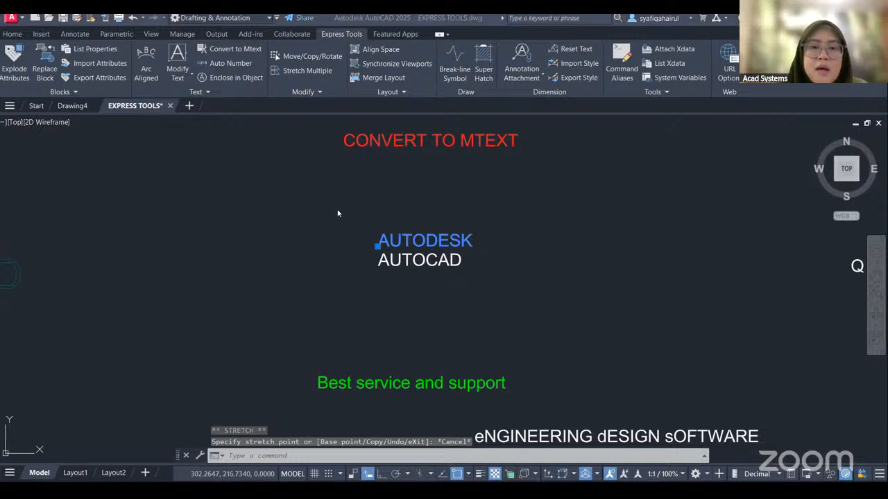
Convert the AUTODESK and AUTOCAD single-line texts into one multiline text object.
{"action": "left_click", "coordinate": [354, 202]}
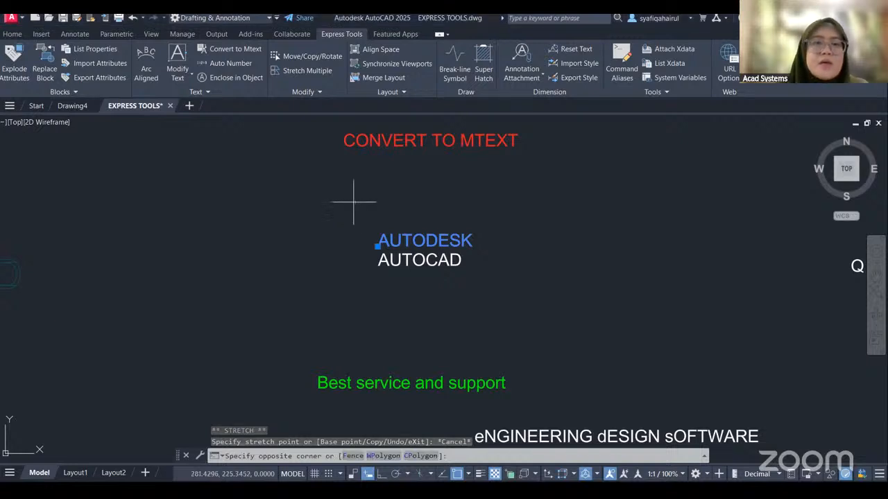
{"action": "left_click", "coordinate": [486, 278]}
{"action": "left_click", "coordinate": [185, 80]}
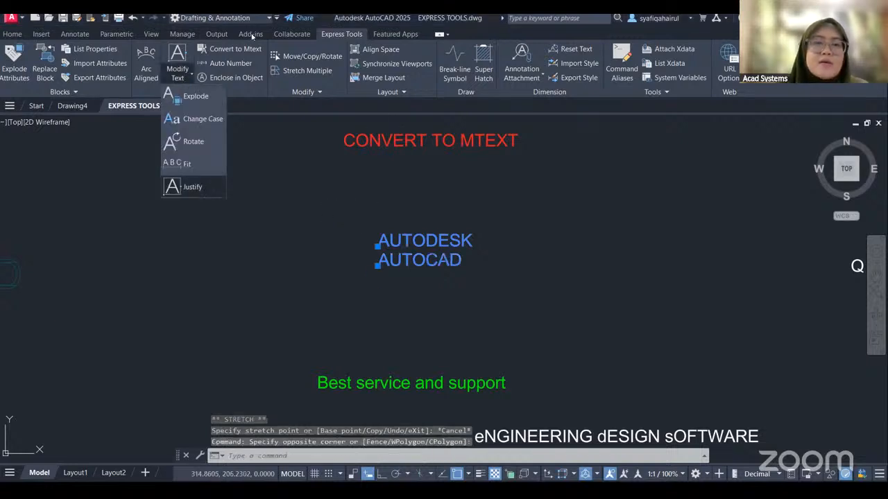
{"action": "left_click", "coordinate": [227, 50]}
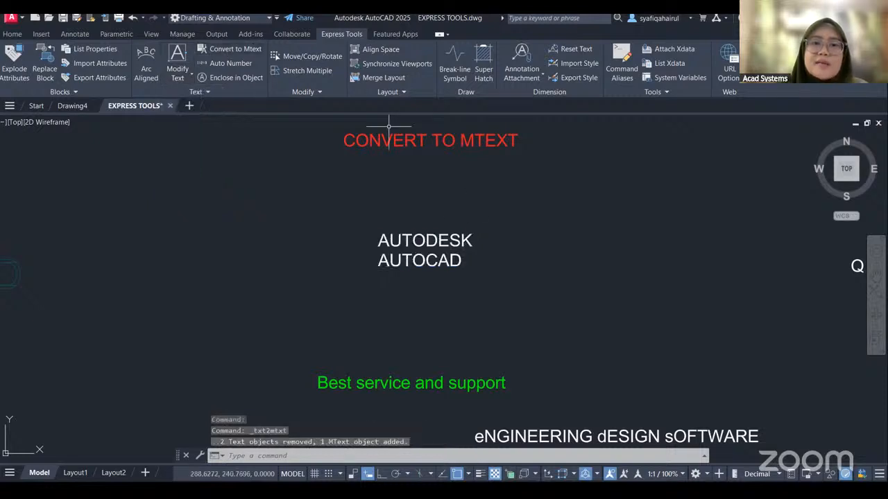
Select the converted AUTODESK AUTOCAD multiline text and examine its grips, leaving the grip stretch without moving it.
{"action": "left_click", "coordinate": [385, 240]}
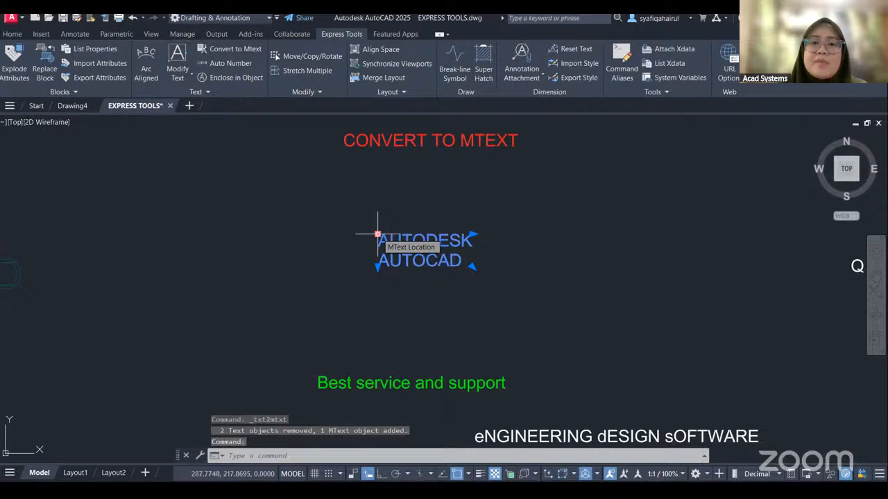
{"action": "left_click", "coordinate": [378, 234]}
{"action": "right_click", "coordinate": [381, 214]}
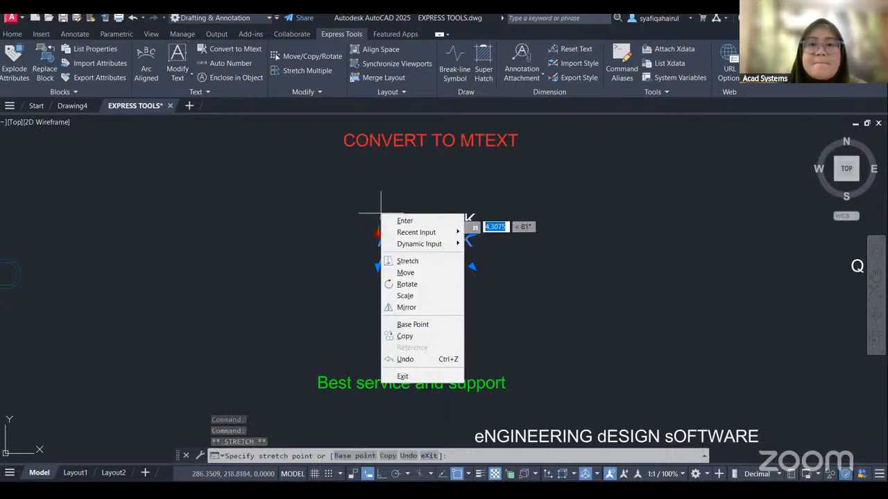
{"action": "left_click", "coordinate": [403, 376]}
Reposition the green Best service and support text by its insertion grip, keeping it above the AUTODESK GOLD PARTNER text.
{"action": "mouse_move", "coordinate": [565, 369]}
{"action": "middle_mouse_down"}
{"action": "mouse_move", "coordinate": [555, 257]}
{"action": "mouse_move", "coordinate": [561, 200]}
{"action": "middle_mouse_up"}
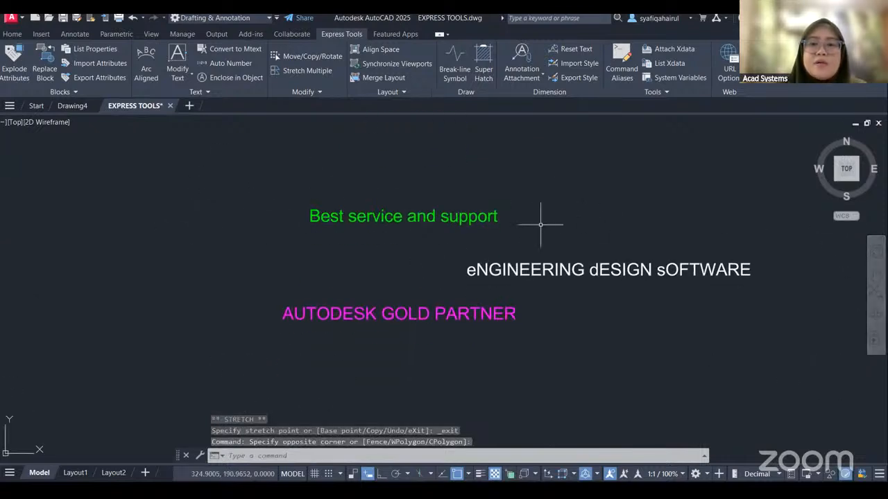
{"action": "left_click", "coordinate": [311, 220]}
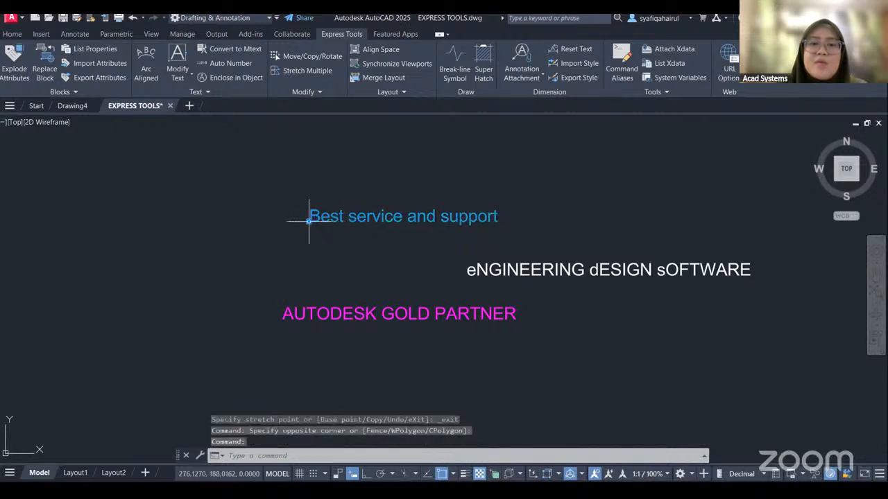
{"action": "left_click", "coordinate": [309, 221]}
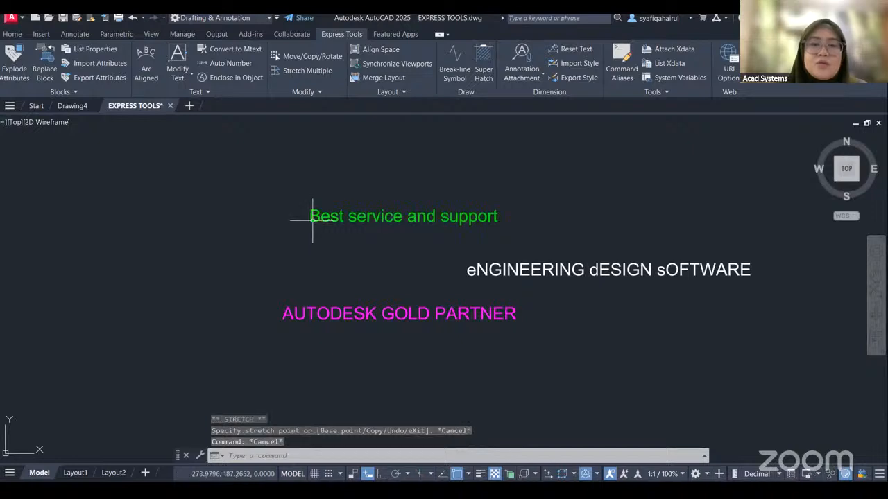
{"action": "key", "text": "Escape"}
{"action": "left_click", "coordinate": [309, 221]}
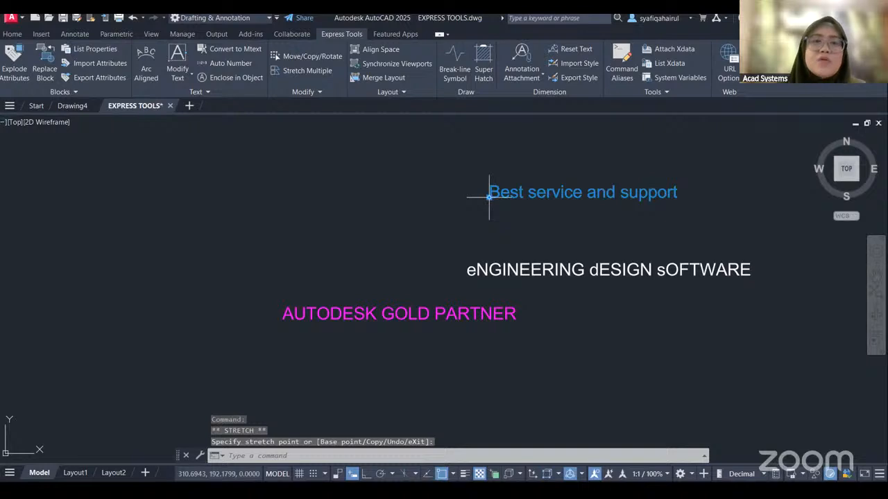
{"action": "left_click", "coordinate": [321, 232]}
Convert the Best service and support, eNGINEERING dESIGN sOFTWARE and AUTODESK GOLD PARTNER texts into one multiline text and select it.
{"action": "left_click", "coordinate": [241, 177]}
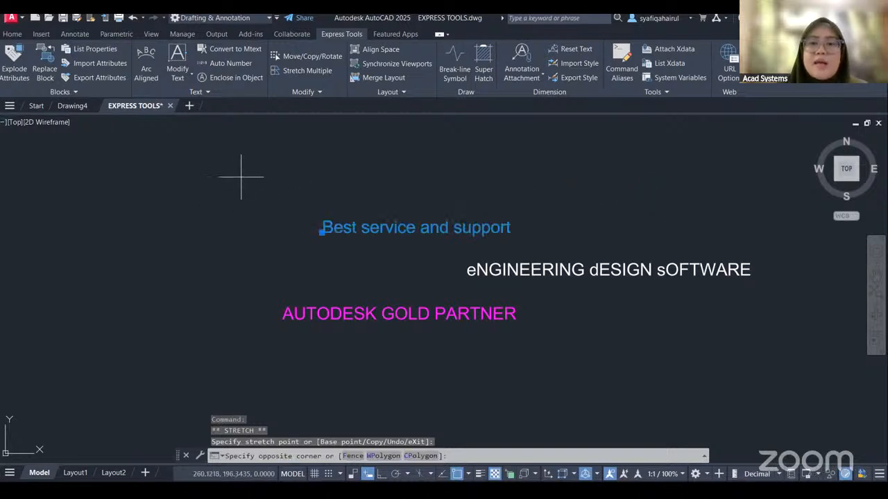
{"action": "left_click", "coordinate": [798, 386]}
{"action": "left_click", "coordinate": [229, 49]}
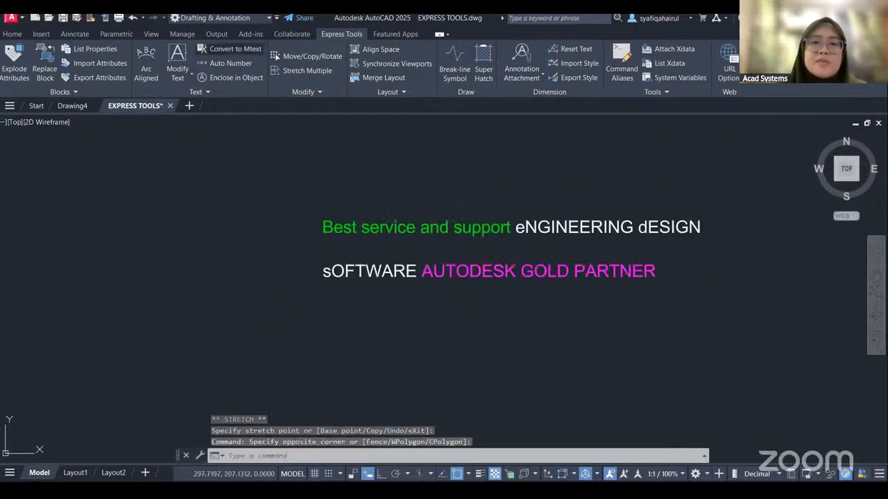
{"action": "left_click", "coordinate": [624, 227]}
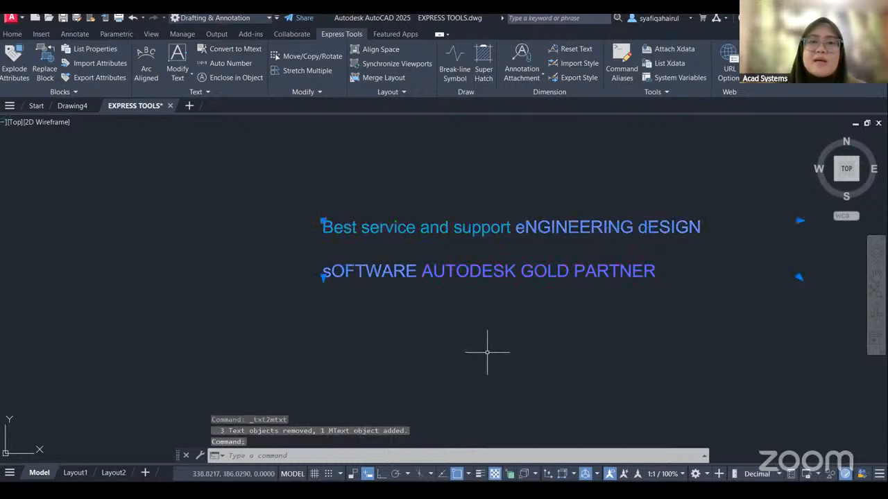
Review the converted Best service and support multiline text and clear its selection.
{"action": "scroll", "coordinate": [400, 294], "scroll_direction": "down", "scroll_amount": 4}
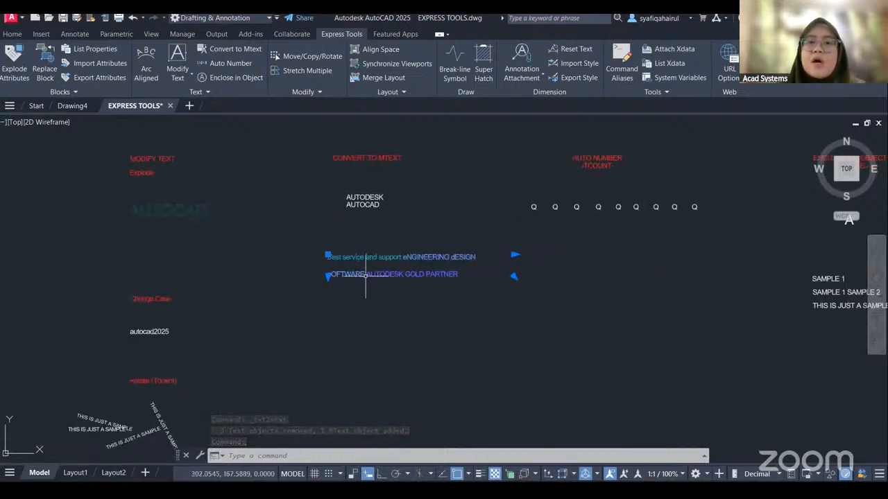
{"action": "scroll", "coordinate": [365, 277], "scroll_direction": "up", "scroll_amount": 3}
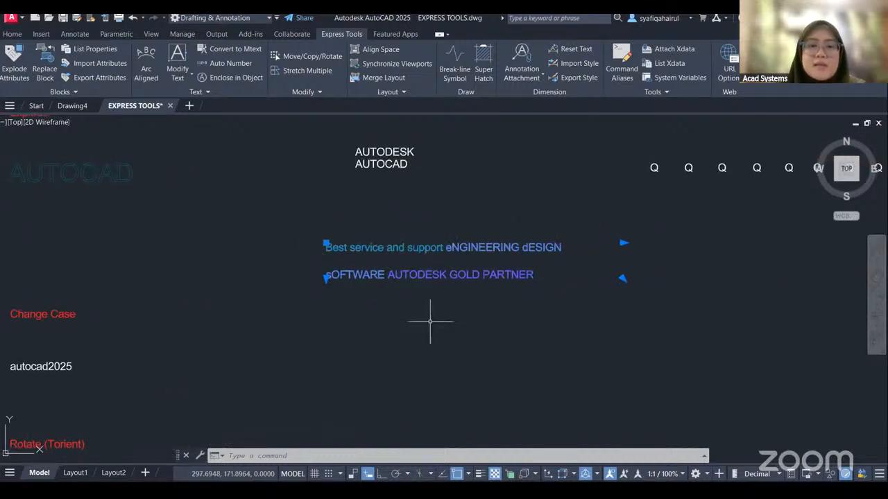
{"action": "mouse_move", "coordinate": [528, 284]}
{"action": "middle_mouse_down"}
{"action": "mouse_move", "coordinate": [493, 298]}
{"action": "mouse_move", "coordinate": [518, 259]}
{"action": "middle_mouse_up"}
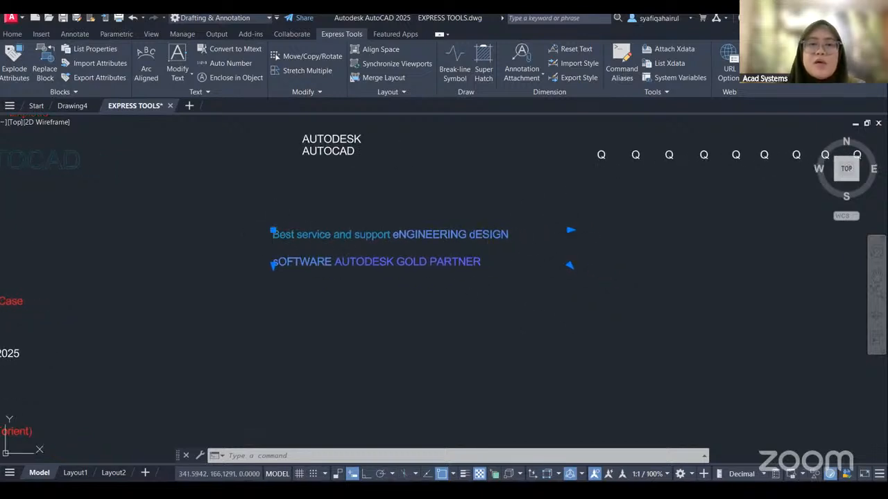
{"action": "key", "text": "Escape"}
Run Auto Number on the row of nine Q texts under AUTO NUMBER, sorting the selected objects by X.
{"action": "middle_click_drag", "start_coordinate": [612, 240], "coordinate": [432, 351]}
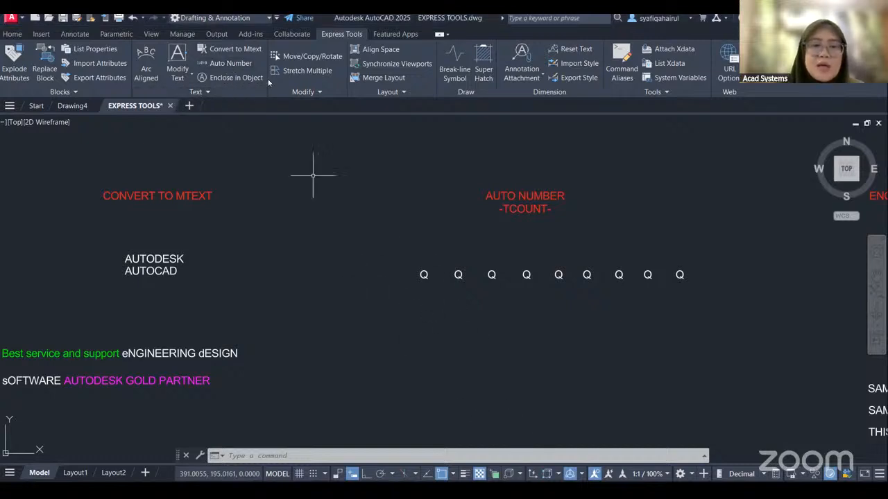
{"action": "left_click", "coordinate": [228, 64]}
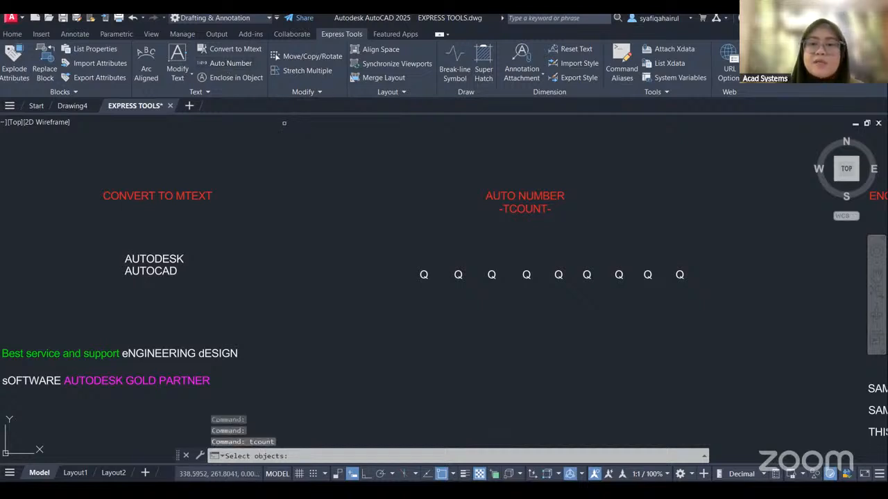
{"action": "left_click", "coordinate": [391, 243]}
{"action": "left_click", "coordinate": [731, 326]}
{"action": "key", "text": "Return"}
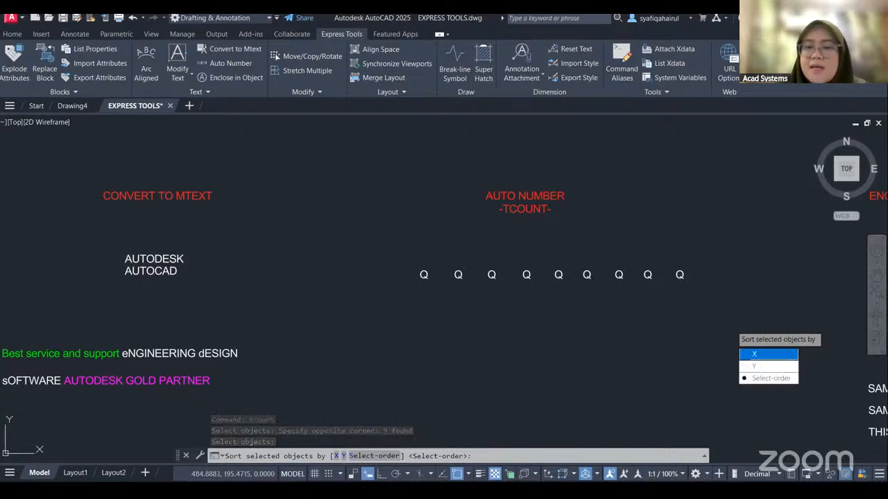
{"action": "left_click", "coordinate": [763, 354]}
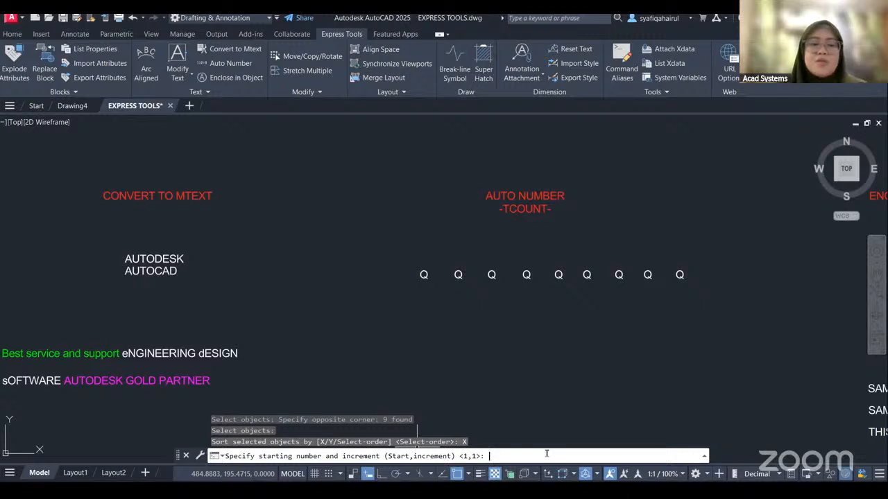
Number the Q texts from 1 with an increment of 2, placing the numbers as a prefix, and check the row.
{"action": "type", "text": "1"}
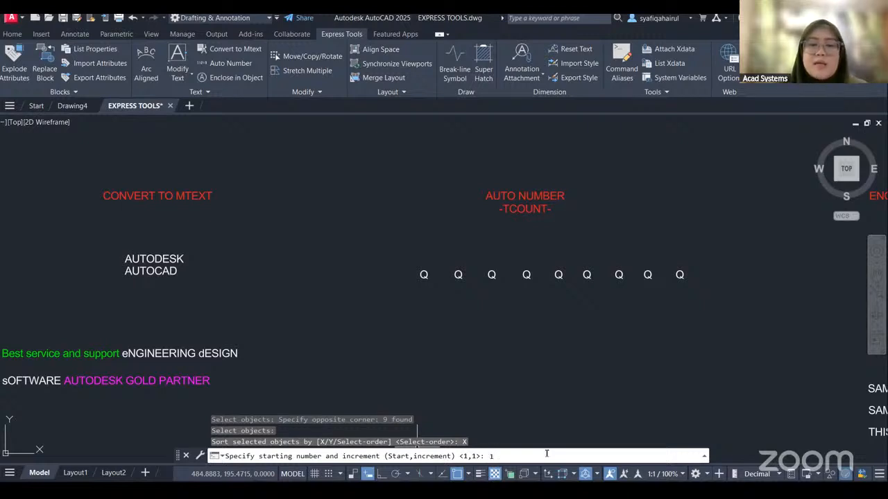
{"action": "type", "text": ",2"}
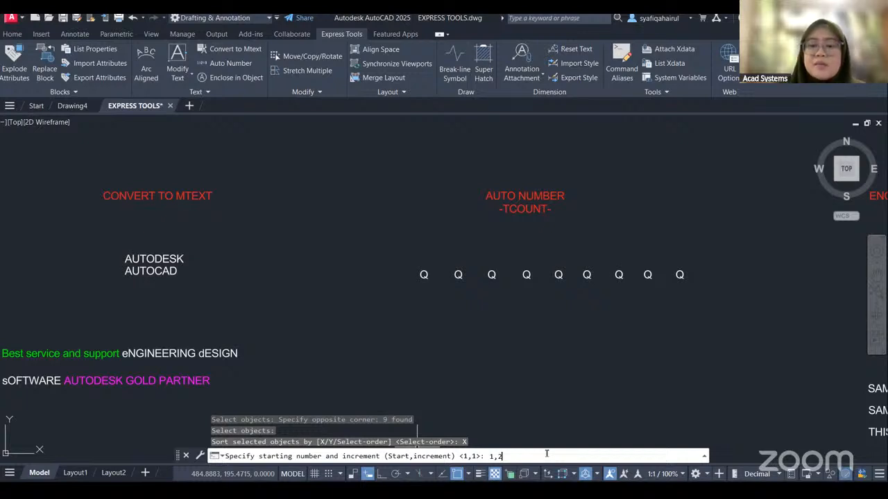
{"action": "key", "text": "Return"}
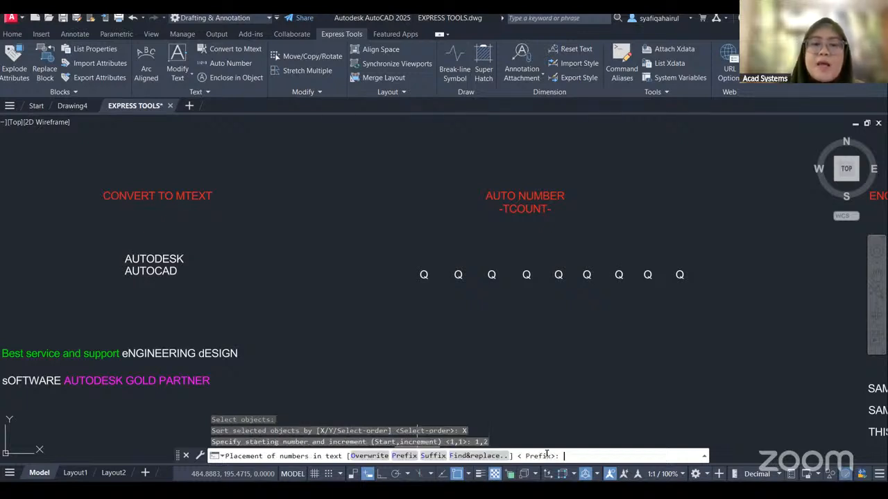
{"action": "left_click", "coordinate": [239, 457]}
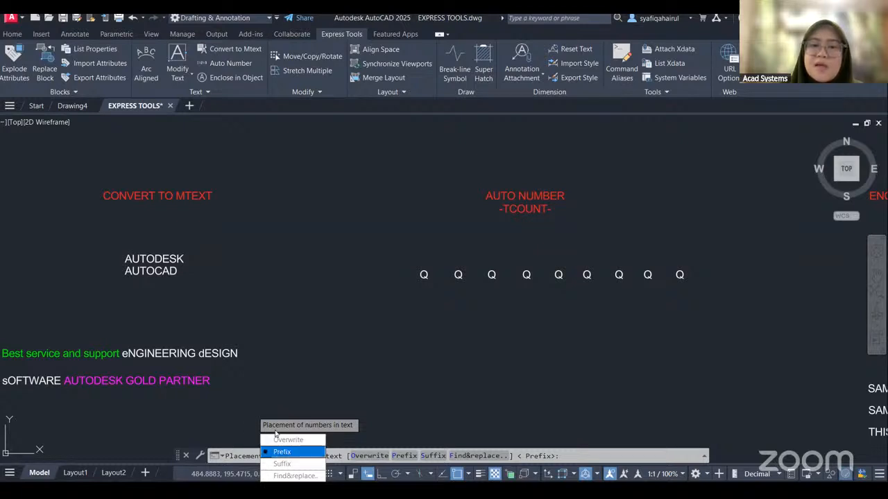
{"action": "left_click", "coordinate": [283, 453]}
{"action": "scroll", "coordinate": [416, 274], "scroll_direction": "up", "scroll_amount": 2}
{"action": "scroll", "coordinate": [346, 274], "scroll_direction": "up", "scroll_amount": 3}
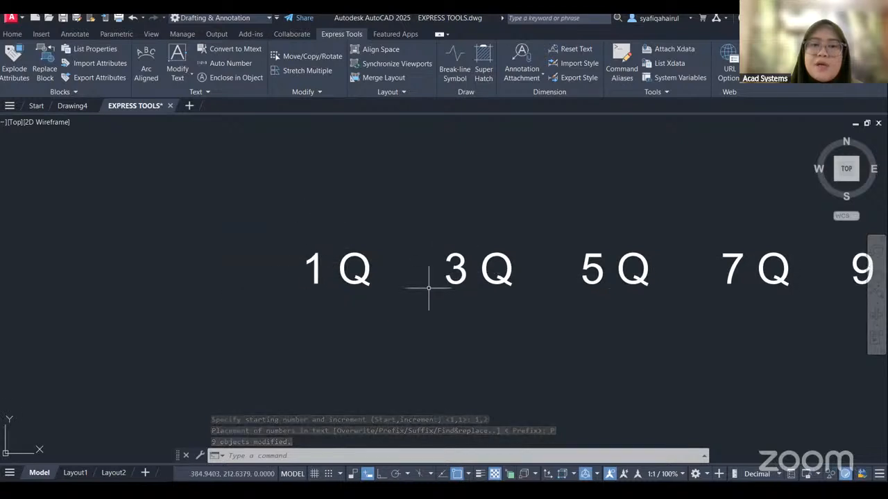
{"action": "middle_click_drag", "start_coordinate": [587, 307], "coordinate": [326, 311]}
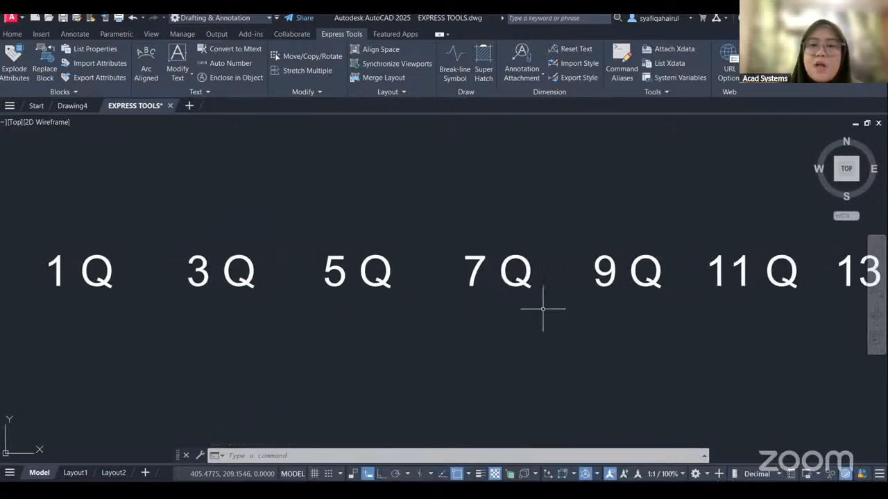
{"action": "scroll", "coordinate": [541, 309], "scroll_direction": "down", "scroll_amount": 3}
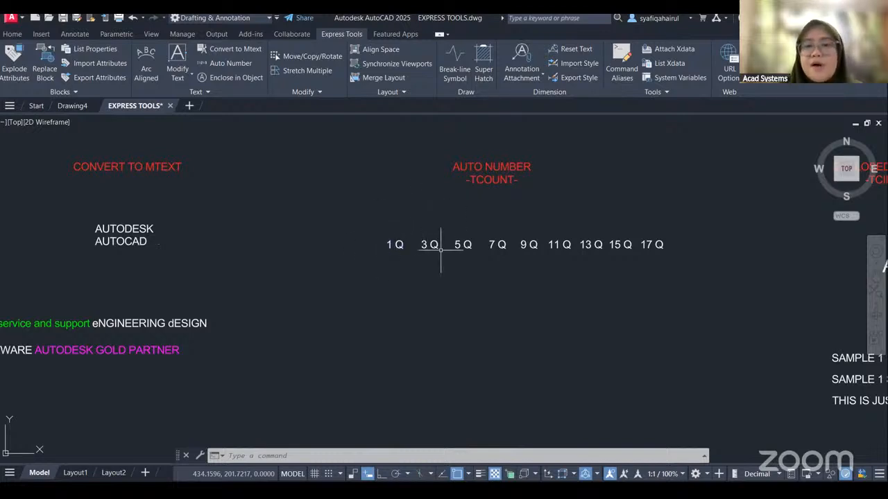
{"action": "scroll", "coordinate": [584, 302], "scroll_direction": "down", "scroll_amount": 2}
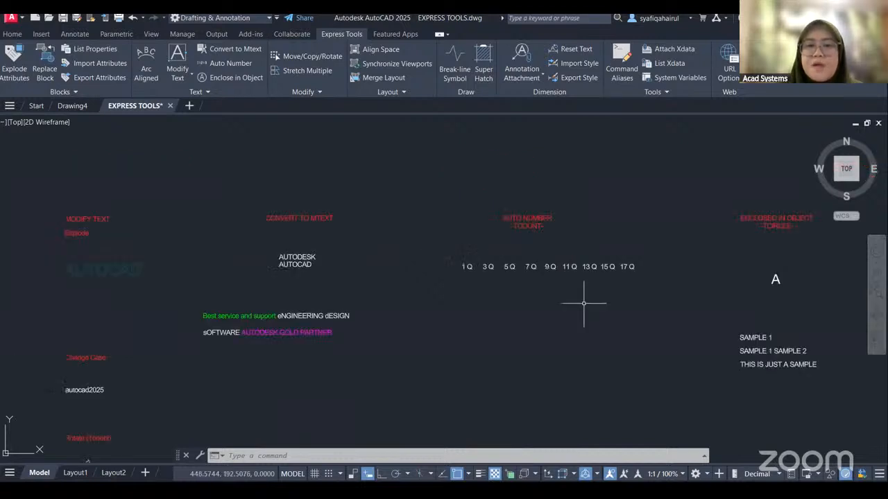
Enclose the letter A under ENCLOSED IN OBJECT in a circle of constant size, using a distance offset factor of 1.
{"action": "middle_click_drag", "start_coordinate": [585, 303], "coordinate": [570, 281]}
{"action": "mouse_move", "coordinate": [518, 300]}
{"action": "middle_mouse_down"}
{"action": "mouse_move", "coordinate": [504, 250]}
{"action": "mouse_move", "coordinate": [473, 242]}
{"action": "middle_mouse_up"}
{"action": "mouse_move", "coordinate": [569, 257]}
{"action": "middle_mouse_down"}
{"action": "mouse_move", "coordinate": [408, 249]}
{"action": "mouse_move", "coordinate": [375, 300]}
{"action": "middle_mouse_up"}
{"action": "scroll", "coordinate": [559, 196], "scroll_direction": "up", "scroll_amount": 2}
{"action": "middle_click_drag", "start_coordinate": [525, 226], "coordinate": [550, 228]}
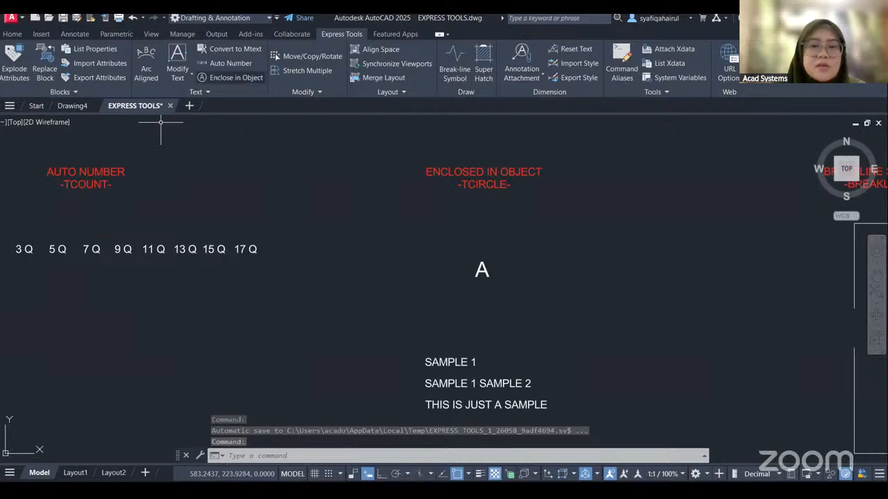
{"action": "left_click", "coordinate": [236, 77]}
{"action": "left_click_drag", "start_coordinate": [465, 251], "coordinate": [556, 287]}
{"action": "key", "text": "Return"}
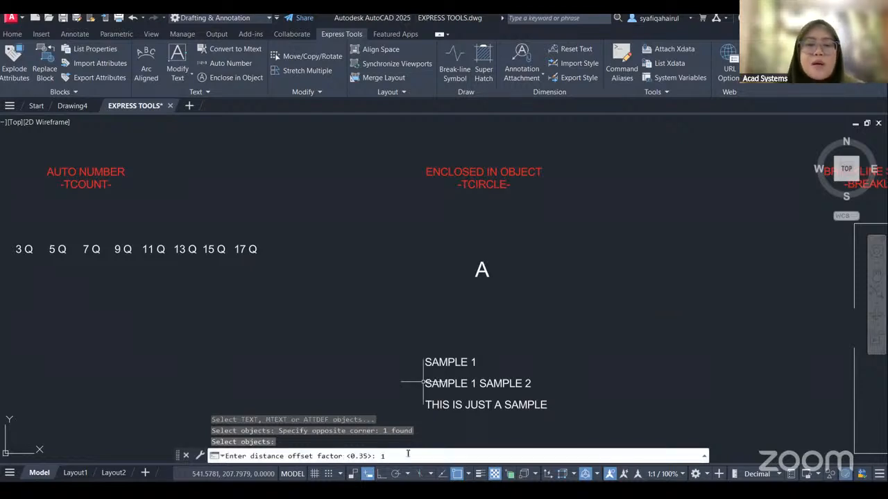
{"action": "key", "text": "Return"}
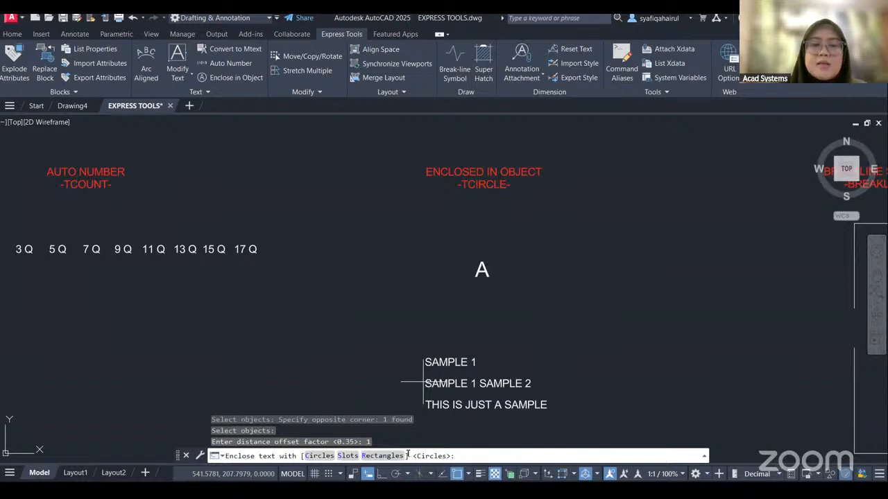
{"action": "left_click", "coordinate": [319, 455]}
{"action": "key", "text": "Down"}
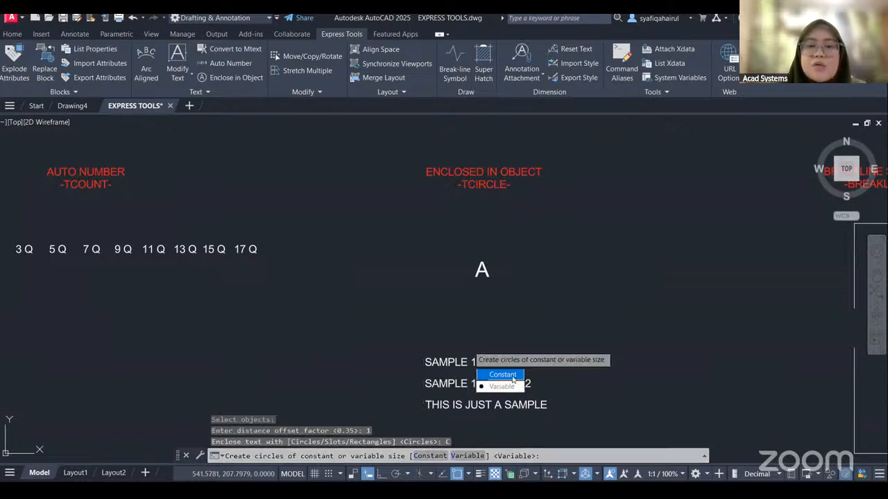
{"action": "key", "text": "Return"}
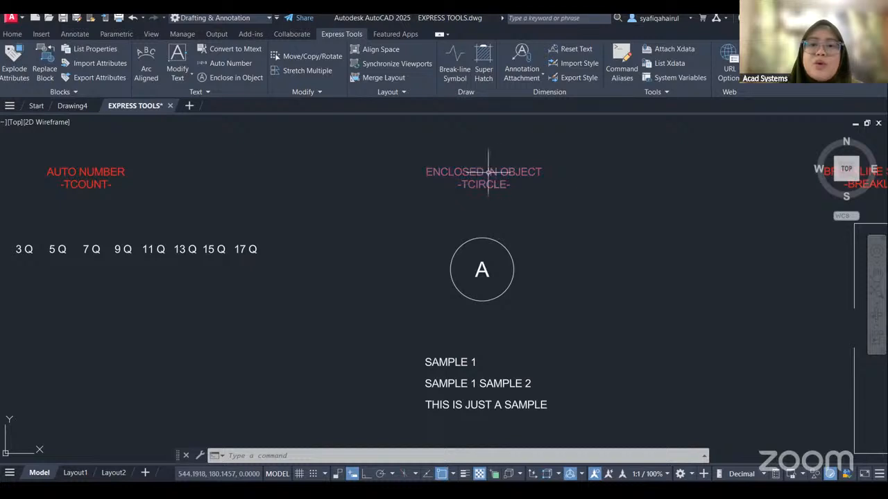
Enclose the three SAMPLE text lines below the circled A in variable-size slots with a distance offset factor of 1.
{"action": "middle_click_drag", "start_coordinate": [543, 343], "coordinate": [547, 181]}
{"action": "middle_click_drag", "start_coordinate": [471, 199], "coordinate": [443, 212]}
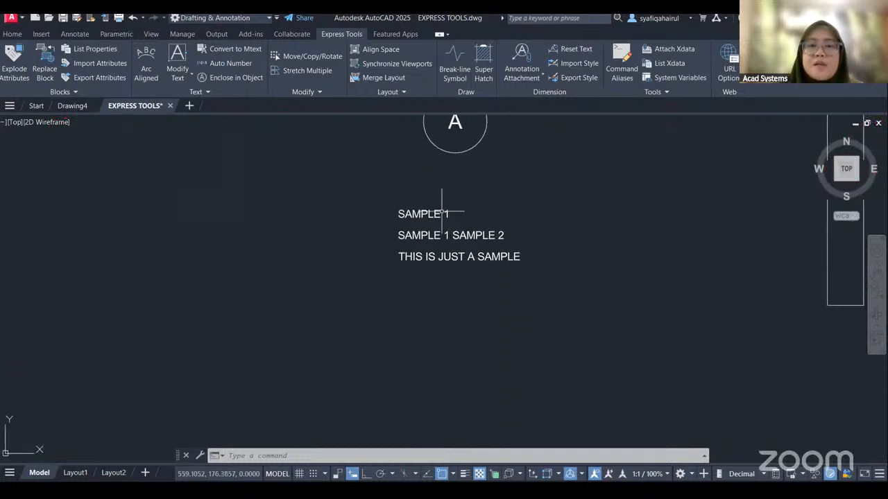
{"action": "mouse_move", "coordinate": [491, 199]}
{"action": "middle_mouse_down"}
{"action": "mouse_move", "coordinate": [500, 337]}
{"action": "mouse_move", "coordinate": [491, 232]}
{"action": "mouse_move", "coordinate": [444, 245]}
{"action": "mouse_move", "coordinate": [431, 219]}
{"action": "middle_mouse_up"}
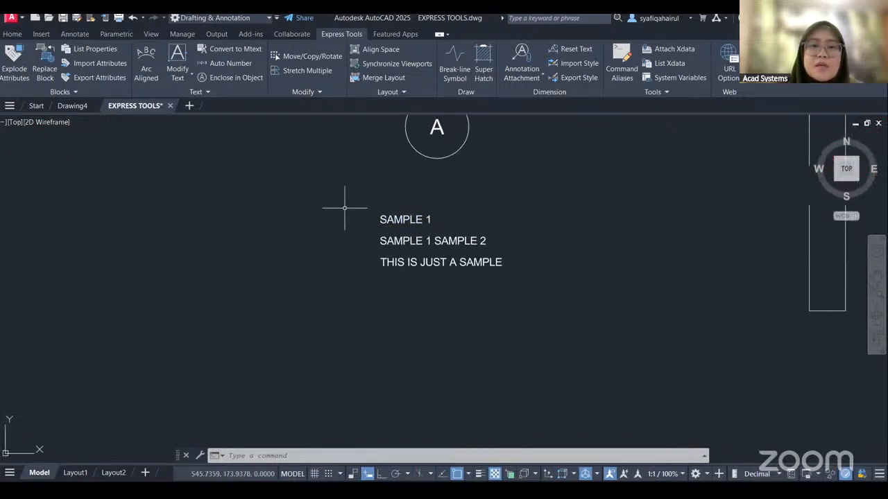
{"action": "left_click", "coordinate": [232, 78]}
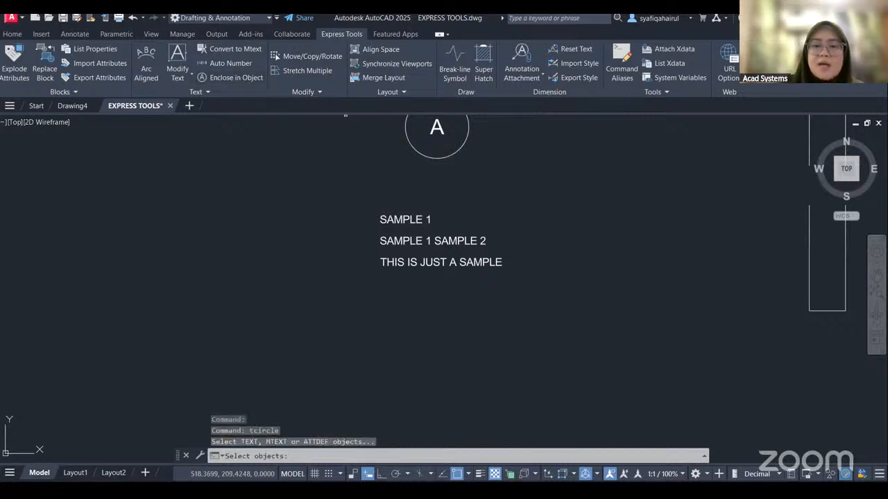
{"action": "left_click", "coordinate": [353, 195]}
{"action": "left_click", "coordinate": [577, 302]}
{"action": "key", "text": "Return"}
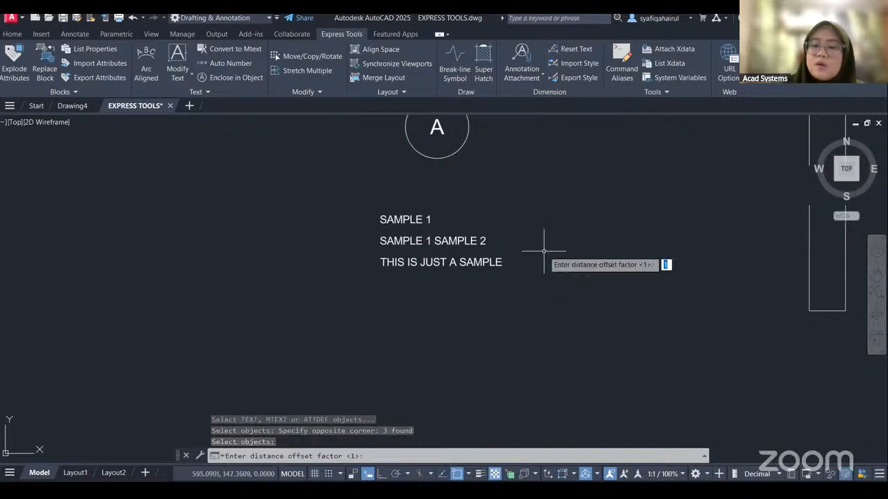
{"action": "key", "text": "Return"}
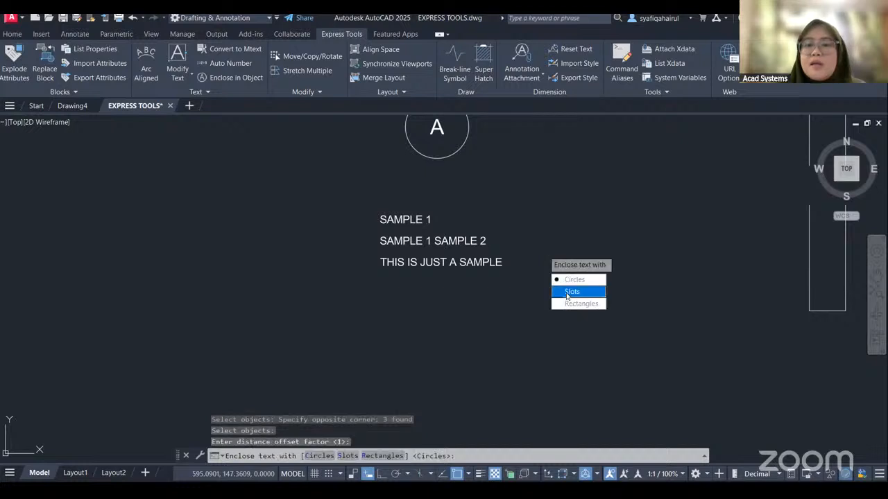
{"action": "left_click", "coordinate": [571, 292]}
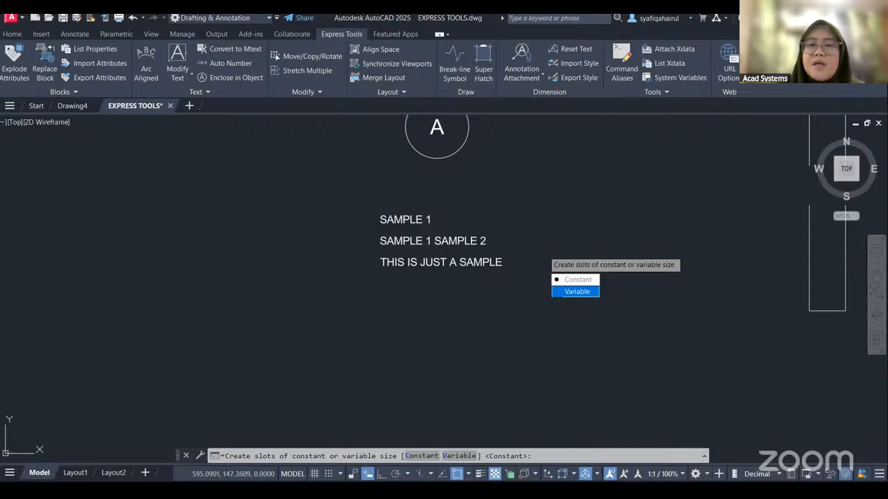
{"action": "left_click", "coordinate": [577, 291]}
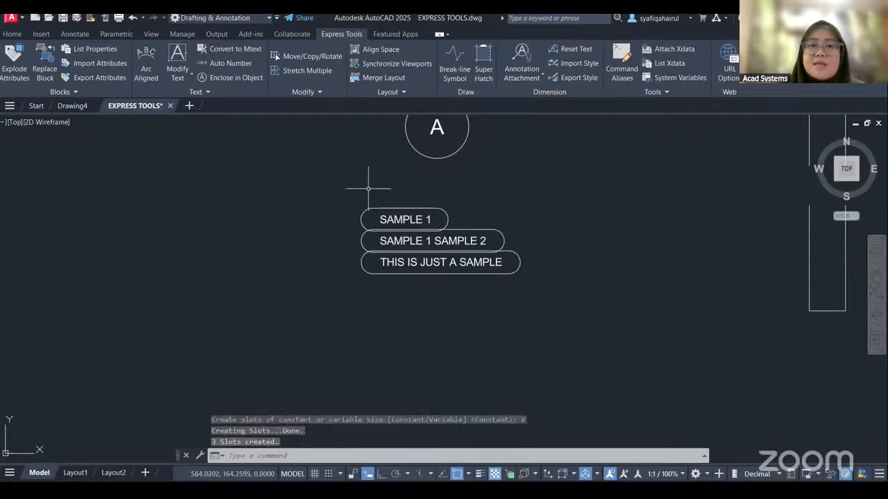
Start a Break-line Symbol for the broken rectangle, setting the symbol size to 5 and the extension distance to 10.
{"action": "mouse_move", "coordinate": [577, 197]}
{"action": "middle_mouse_down"}
{"action": "mouse_move", "coordinate": [563, 337]}
{"action": "mouse_move", "coordinate": [561, 313]}
{"action": "middle_mouse_up"}
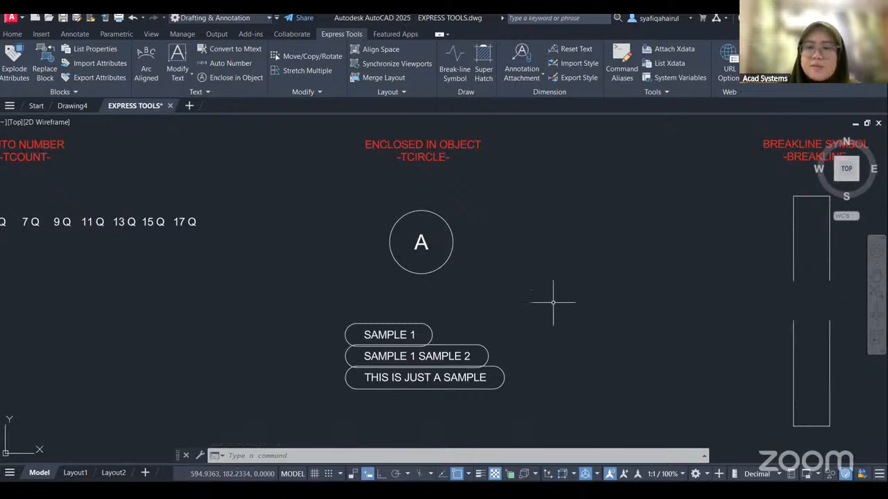
{"action": "mouse_move", "coordinate": [608, 341]}
{"action": "middle_mouse_down"}
{"action": "mouse_move", "coordinate": [519, 282]}
{"action": "mouse_move", "coordinate": [226, 348]}
{"action": "middle_mouse_up"}
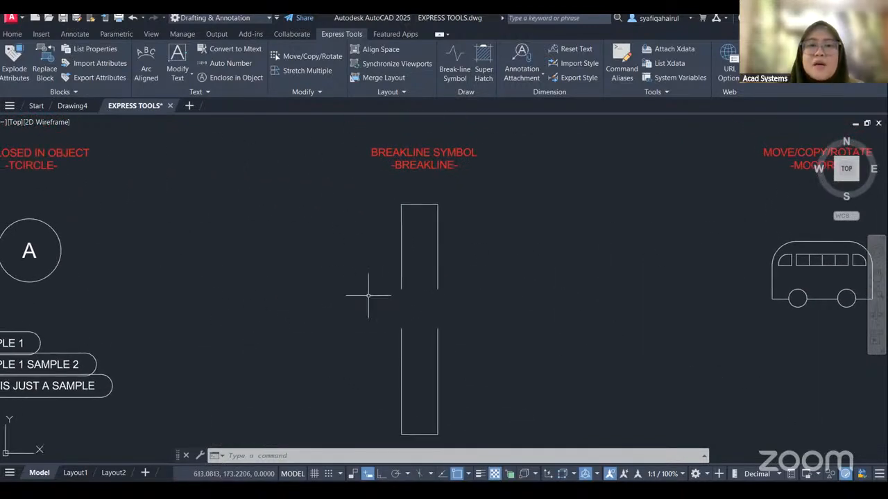
{"action": "middle_click_drag", "start_coordinate": [495, 348], "coordinate": [509, 348]}
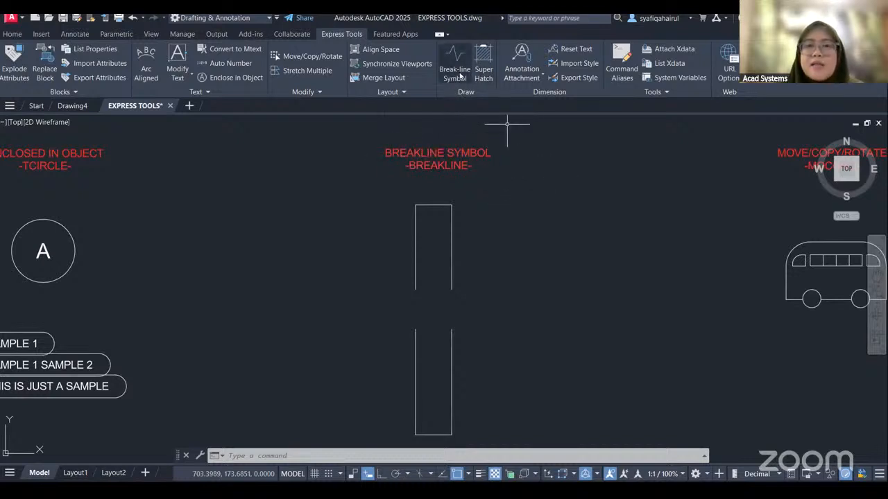
{"action": "left_click", "coordinate": [457, 66]}
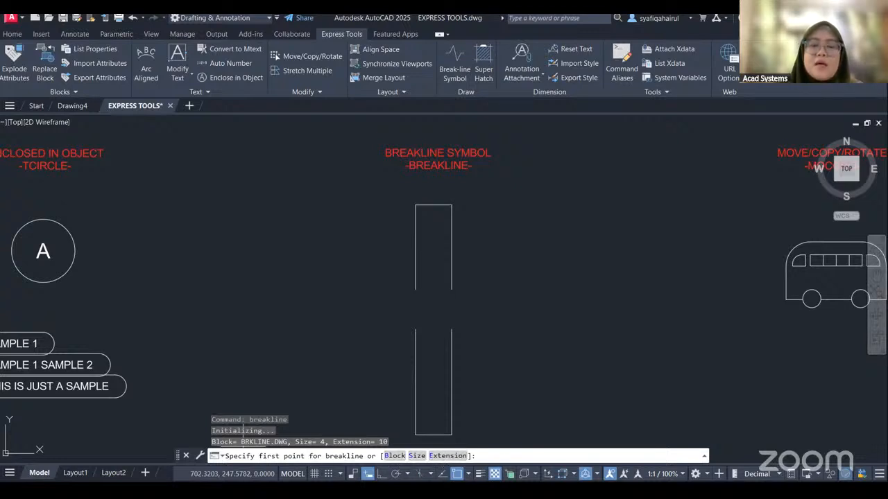
{"action": "left_click", "coordinate": [416, 456]}
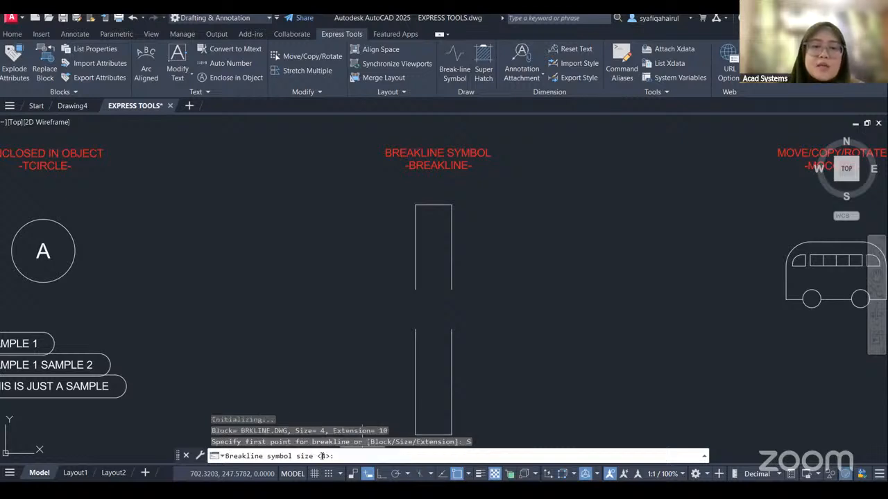
{"action": "type", "text": "5"}
{"action": "key", "text": "Return"}
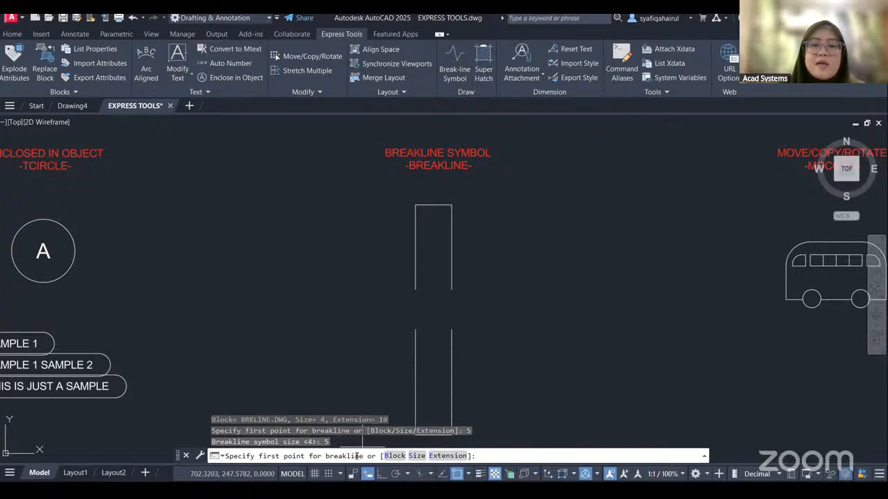
{"action": "left_click", "coordinate": [435, 456]}
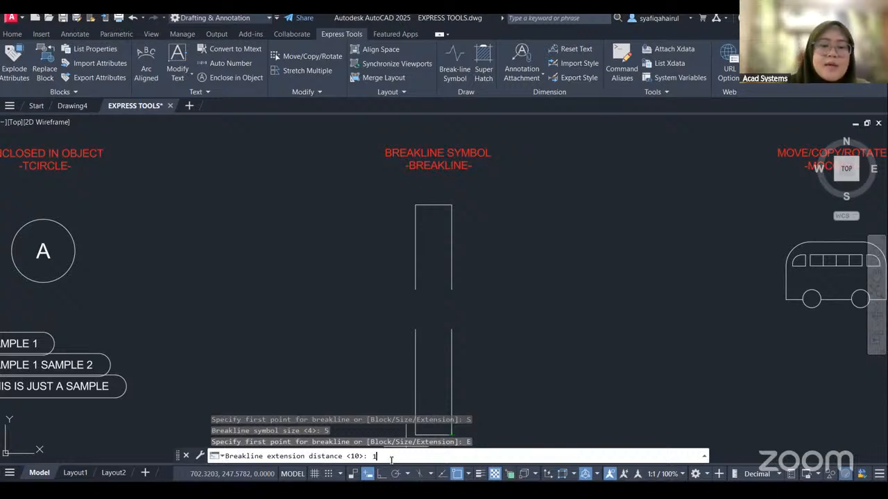
{"action": "key", "text": "Return"}
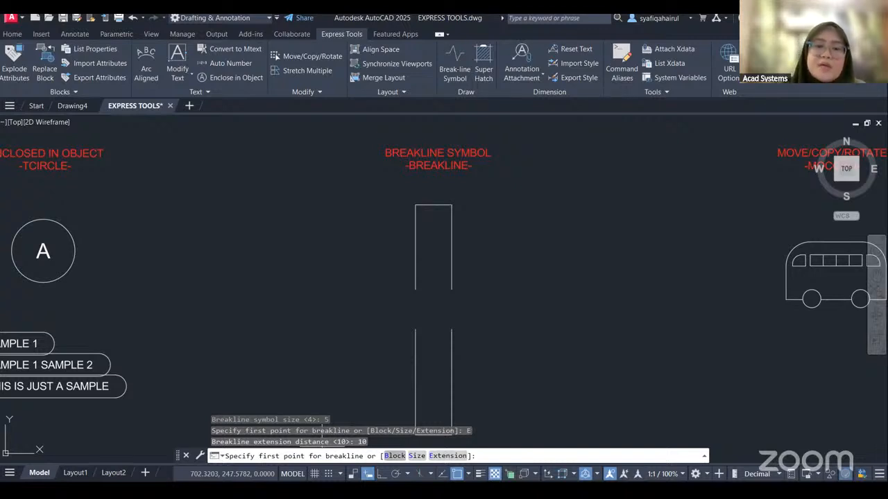
Place the break line across the open lower end of the upper rectangle half, with its symbol at the midpoint.
{"action": "left_click", "coordinate": [415, 289]}
{"action": "left_click", "coordinate": [452, 290]}
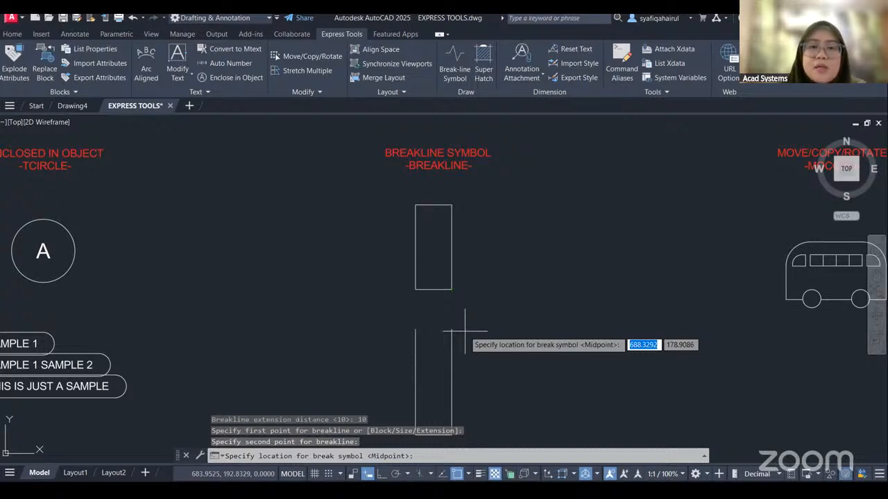
{"action": "key", "text": "Return"}
{"action": "scroll", "coordinate": [461, 333], "scroll_direction": "up", "scroll_amount": 4}
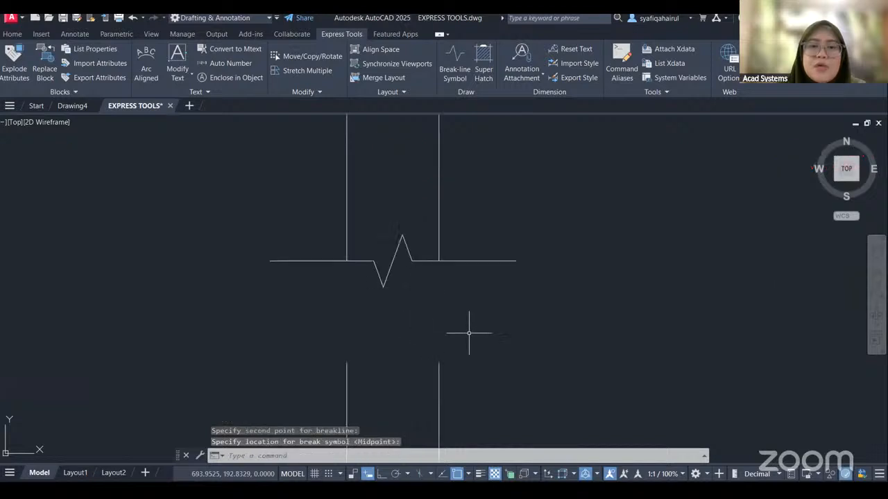
{"action": "scroll", "coordinate": [316, 262], "scroll_direction": "down", "scroll_amount": 4}
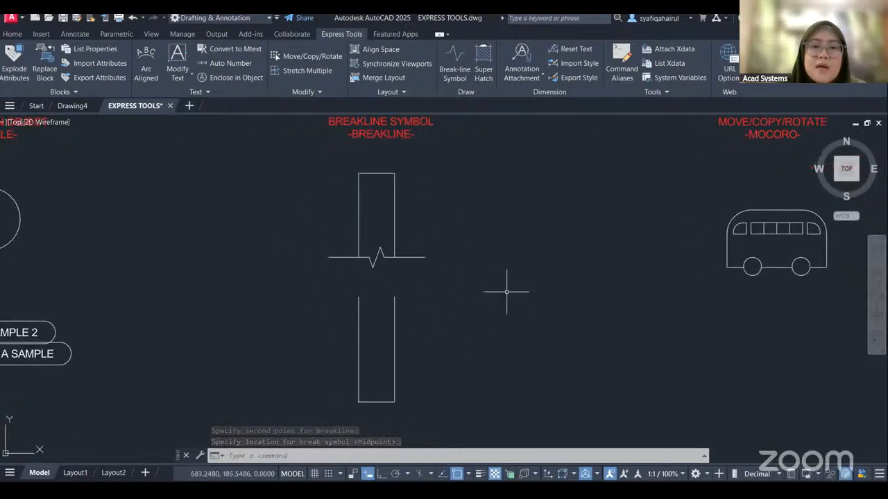
Move the bus to the right with Move/Copy/Rotate, using its lower-right corner as the base point and staying in the command.
{"action": "scroll", "coordinate": [507, 294], "scroll_direction": "down", "scroll_amount": 2}
{"action": "middle_click_drag", "start_coordinate": [504, 298], "coordinate": [475, 297]}
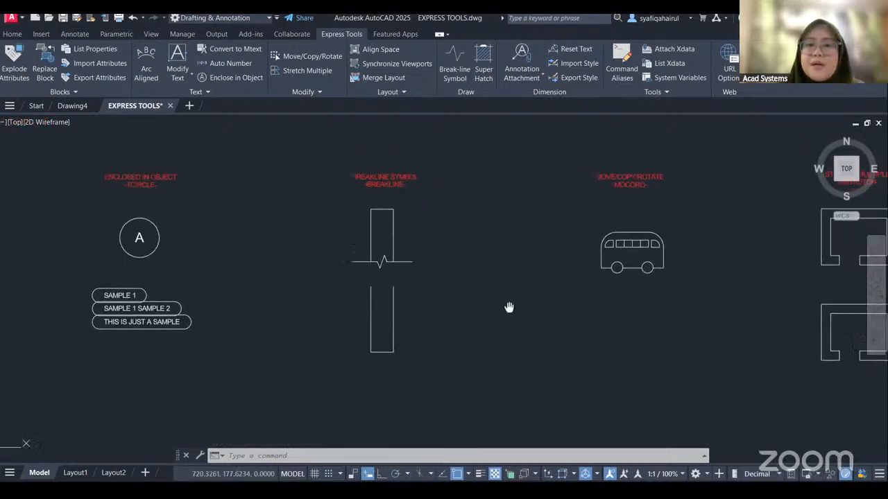
{"action": "middle_click_drag", "start_coordinate": [612, 284], "coordinate": [430, 294]}
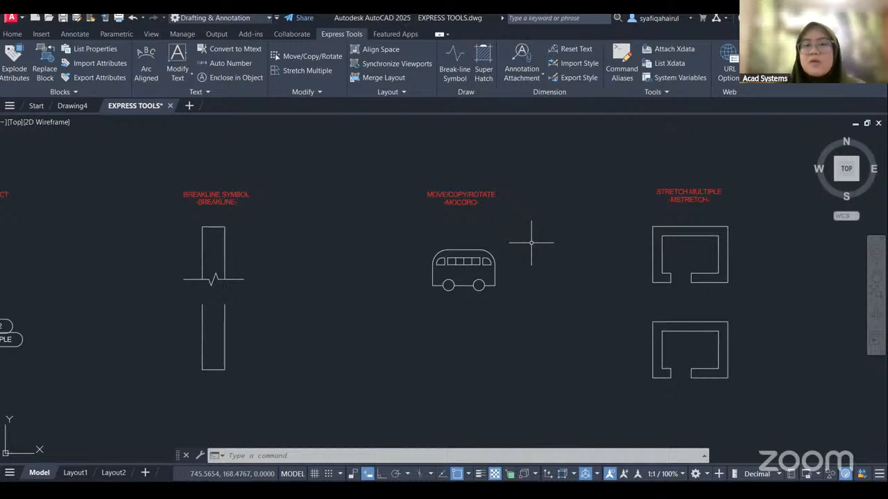
{"action": "left_click", "coordinate": [13, 34]}
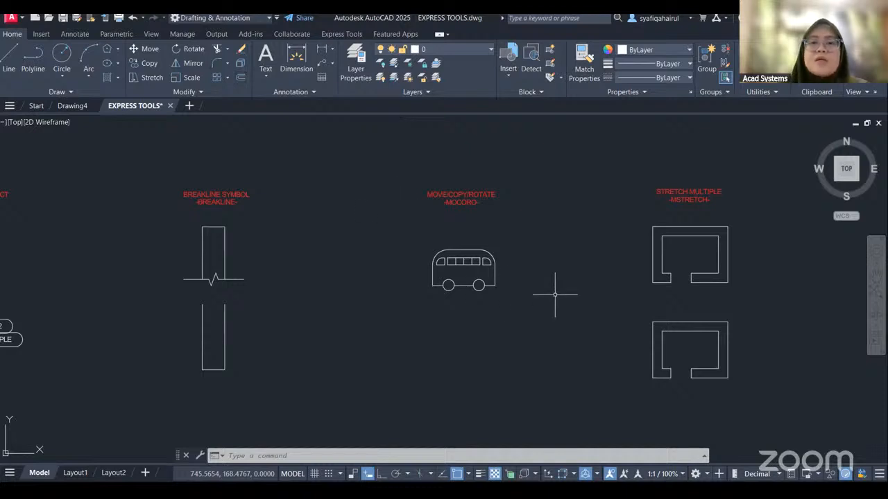
{"action": "scroll", "coordinate": [492, 224], "scroll_direction": "up", "scroll_amount": 2}
{"action": "middle_click_drag", "start_coordinate": [492, 223], "coordinate": [495, 228]}
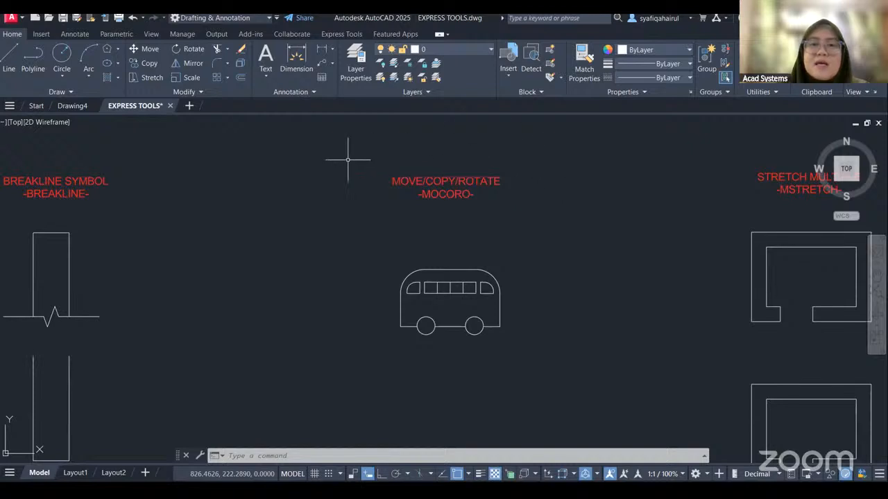
{"action": "left_click", "coordinate": [337, 35]}
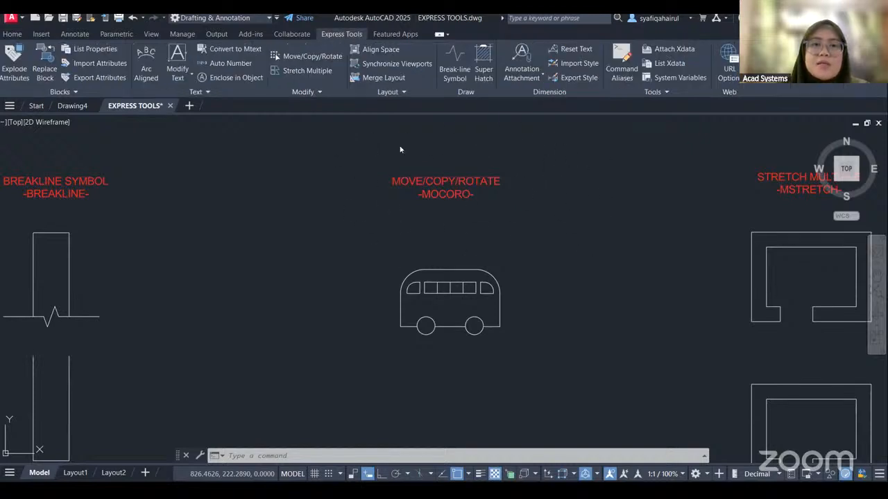
{"action": "left_click", "coordinate": [290, 59]}
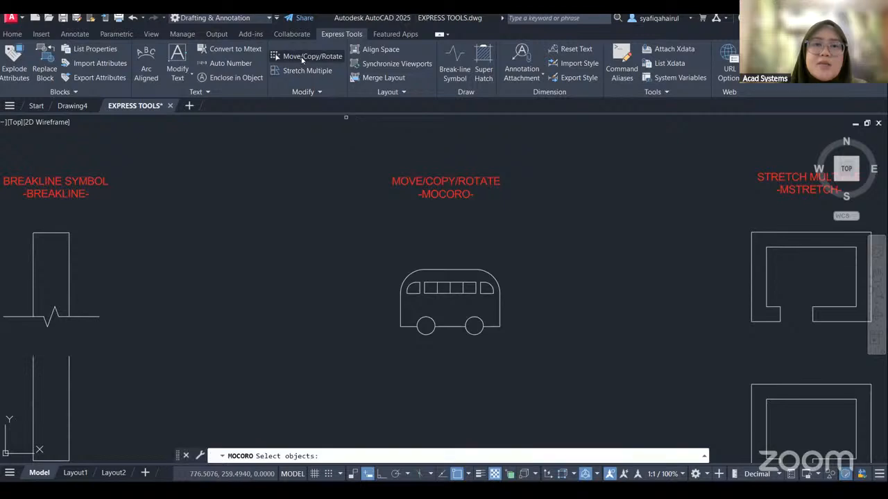
{"action": "left_click", "coordinate": [345, 117]}
{"action": "left_click", "coordinate": [602, 390]}
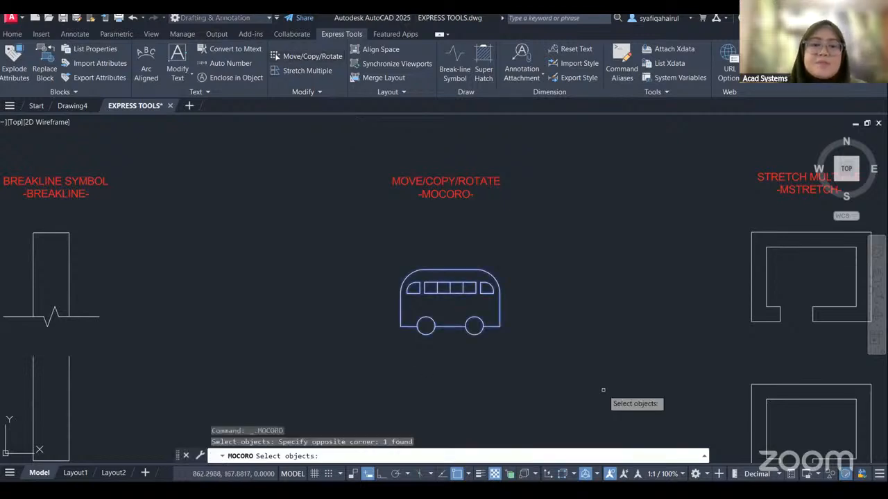
{"action": "key", "text": "Return"}
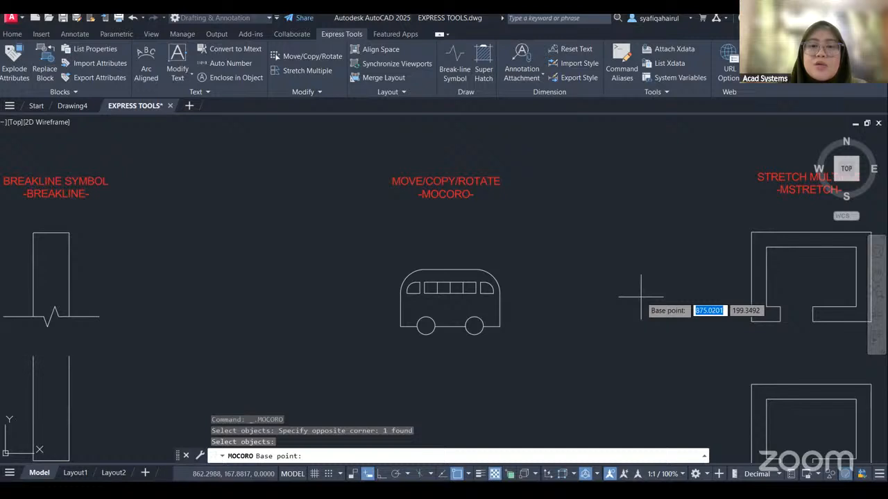
{"action": "left_click", "coordinate": [500, 327]}
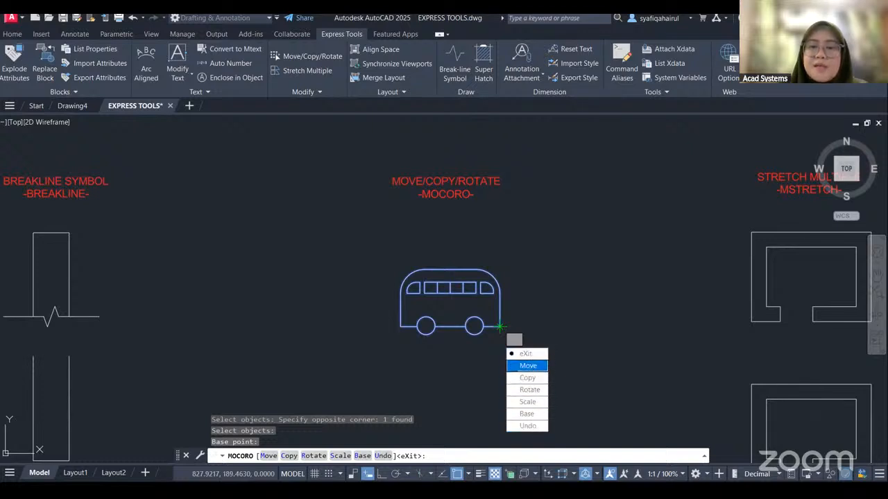
{"action": "key", "text": "Return"}
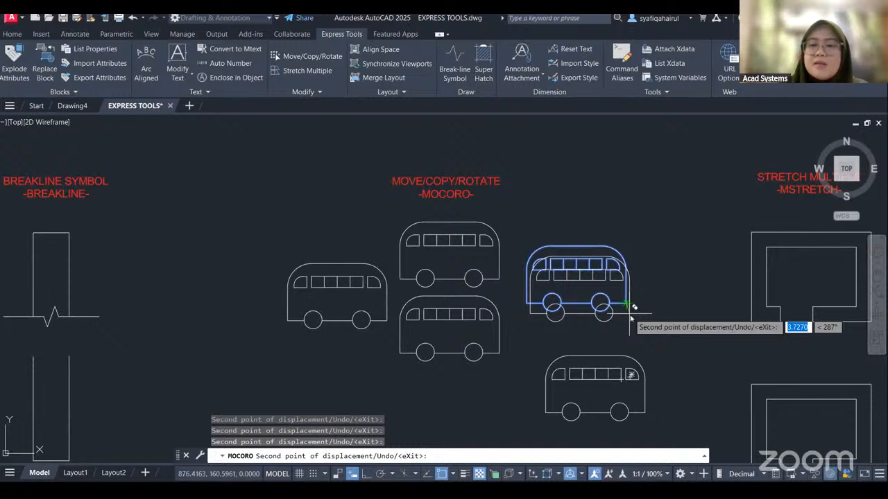
Place four copies of the bus around the MOVE/COPY/ROTATE area and rotate the last copy roughly upright.
{"action": "key", "text": "Return"}
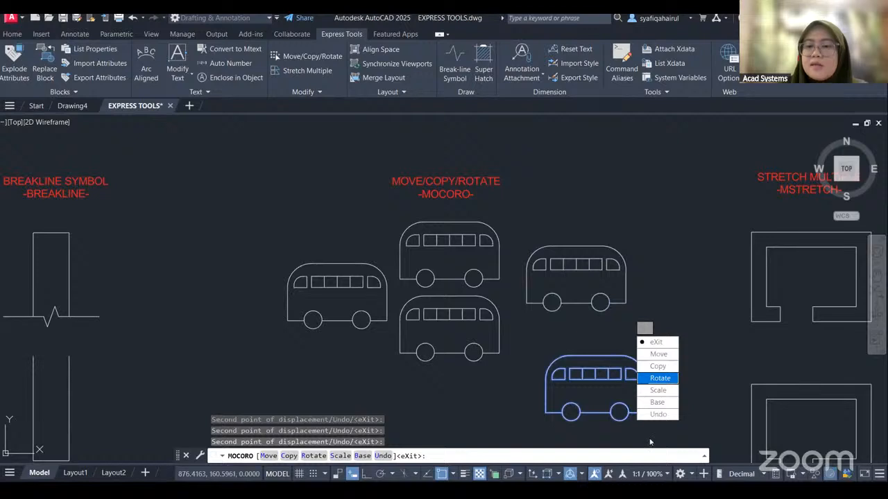
{"action": "left_click", "coordinate": [659, 378]}
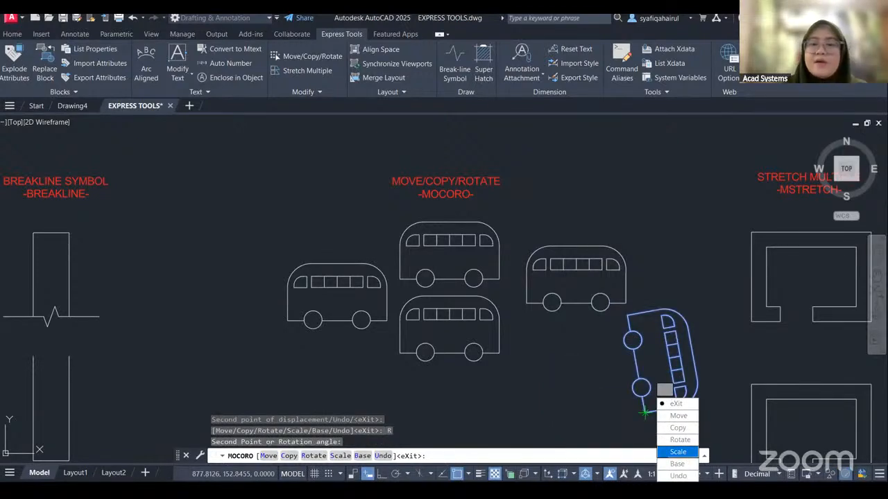
Scale the rotated bus copy by a factor of 0.5 and relocate its base point to its upper corner.
{"action": "left_click", "coordinate": [677, 453]}
{"action": "type", "text": "0.5"}
{"action": "key", "text": "Return"}
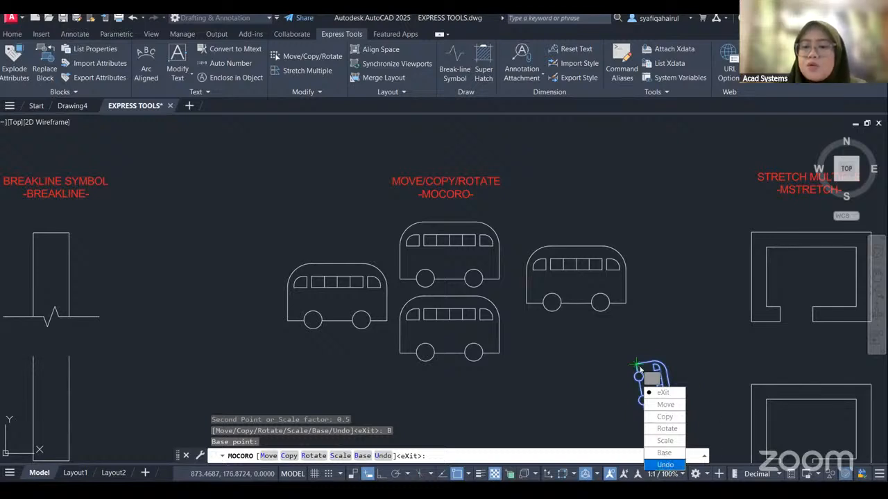
Undo the scaling, rotation and copying of the bus within the command, keeping its move, and exit.
{"action": "left_click", "coordinate": [667, 466]}
{"action": "left_click", "coordinate": [667, 465]}
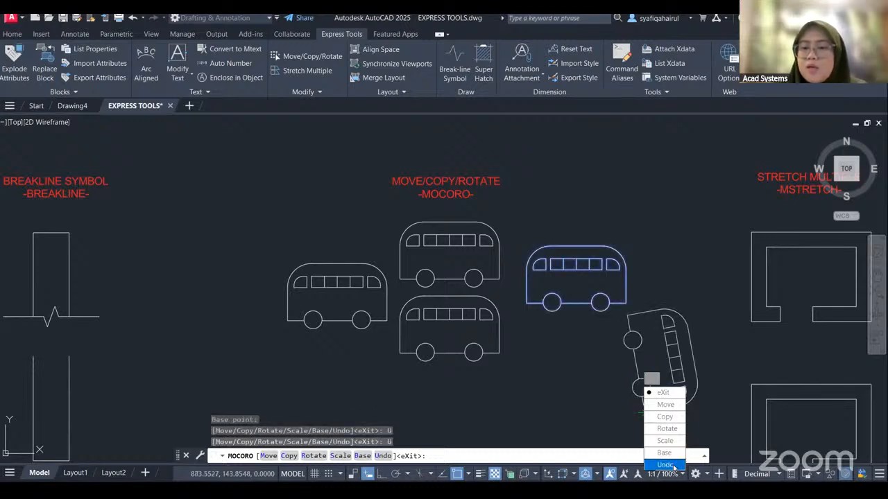
{"action": "left_click", "coordinate": [667, 465]}
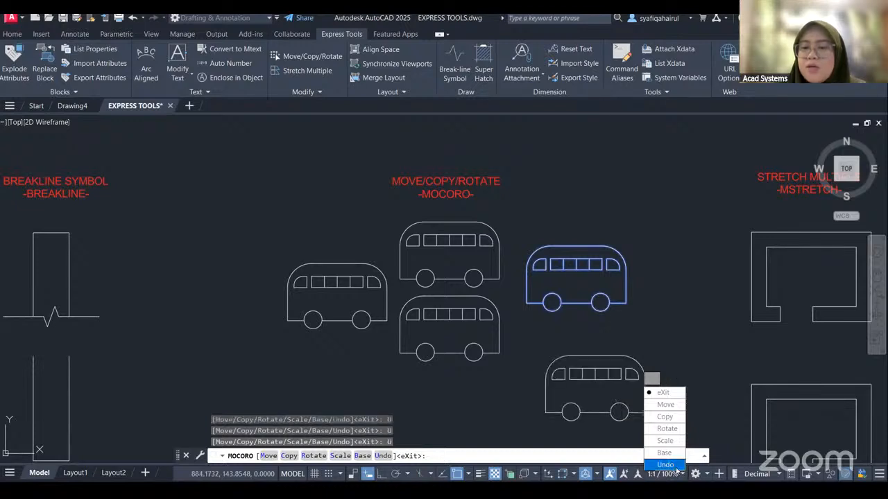
{"action": "left_click", "coordinate": [667, 464]}
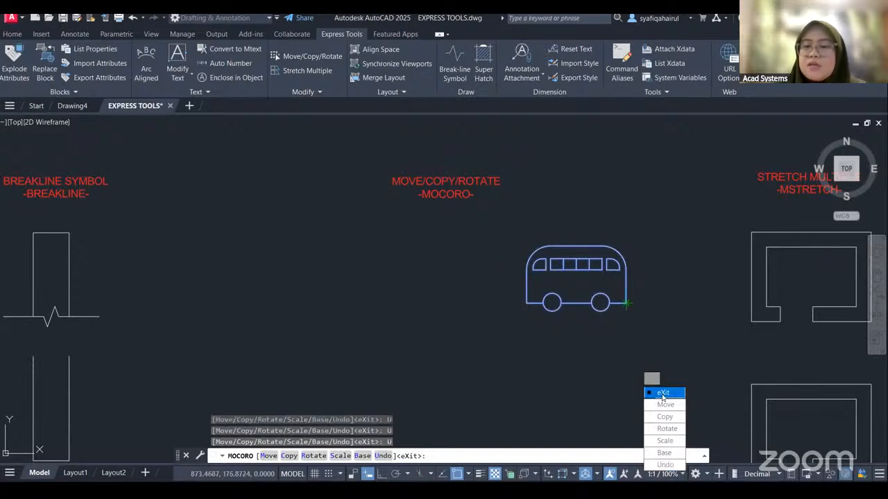
{"action": "left_click", "coordinate": [662, 393]}
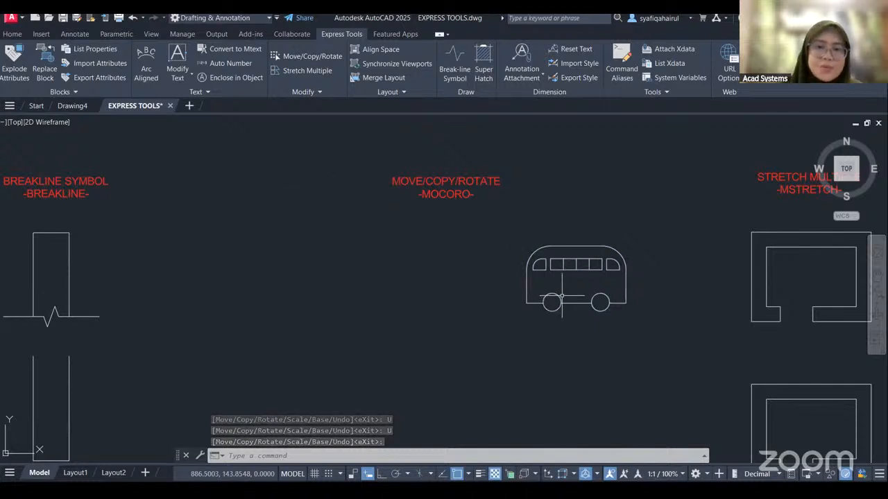
Move the bus back beneath the MOVE/COPY/ROTATE heading by its lower-left grip and clear the selection.
{"action": "mouse_move", "coordinate": [613, 357]}
{"action": "middle_mouse_down"}
{"action": "mouse_move", "coordinate": [419, 297]}
{"action": "mouse_move", "coordinate": [266, 337]}
{"action": "mouse_move", "coordinate": [293, 309]}
{"action": "middle_mouse_up"}
{"action": "left_click", "coordinate": [331, 190]}
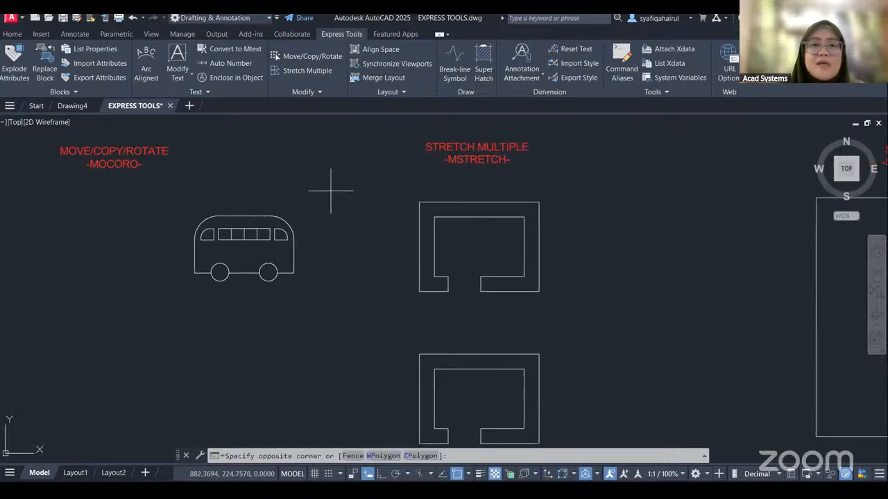
{"action": "left_click", "coordinate": [195, 273]}
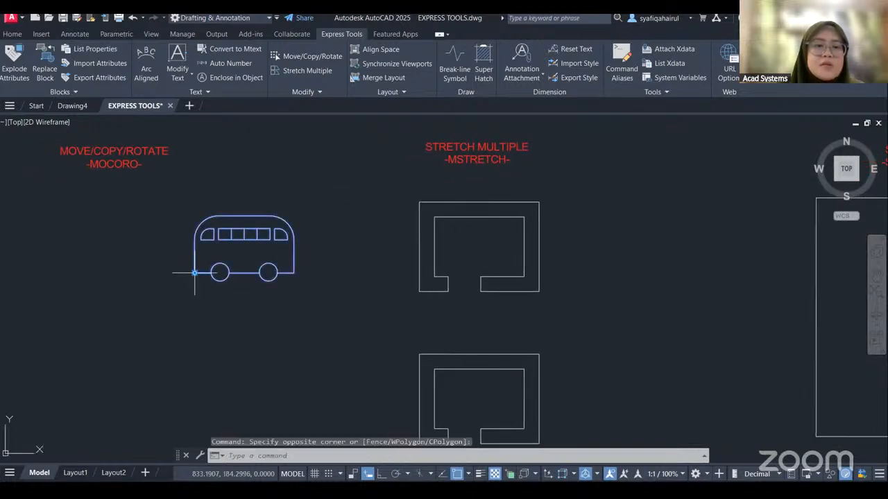
{"action": "left_click", "coordinate": [195, 273]}
{"action": "left_click", "coordinate": [21, 261]}
{"action": "middle_click_drag", "start_coordinate": [334, 271], "coordinate": [237, 300]}
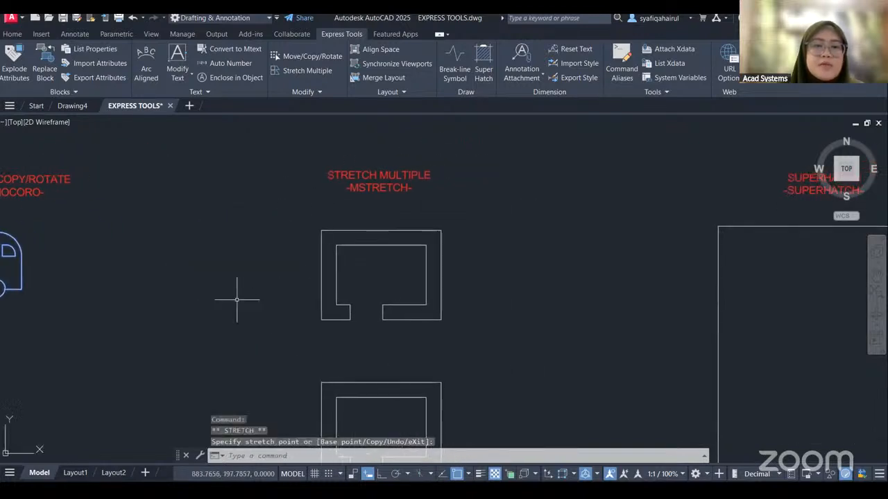
{"action": "left_click", "coordinate": [580, 226]}
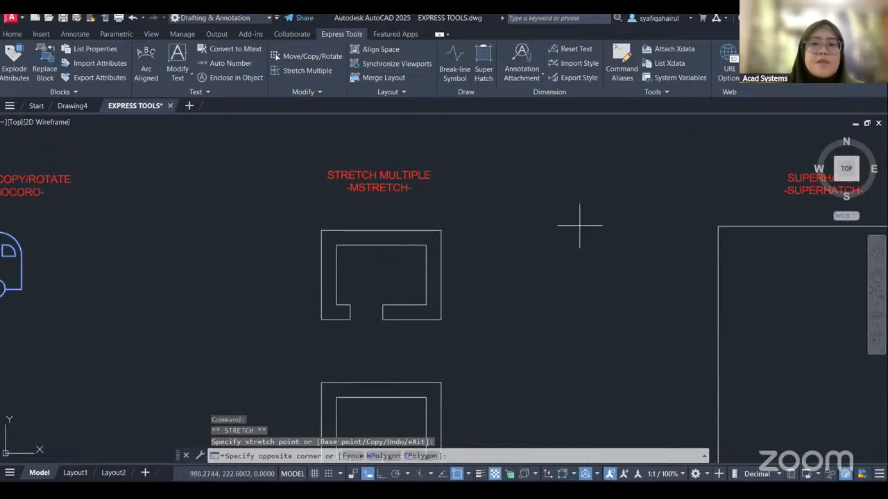
{"action": "right_click", "coordinate": [549, 239]}
{"action": "key", "text": "Escape"}
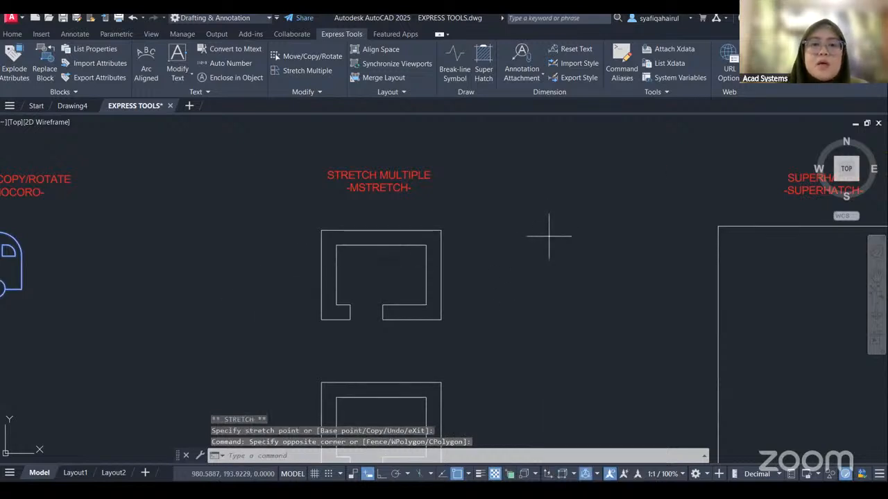
{"action": "middle_click_drag", "start_coordinate": [514, 266], "coordinate": [535, 241]}
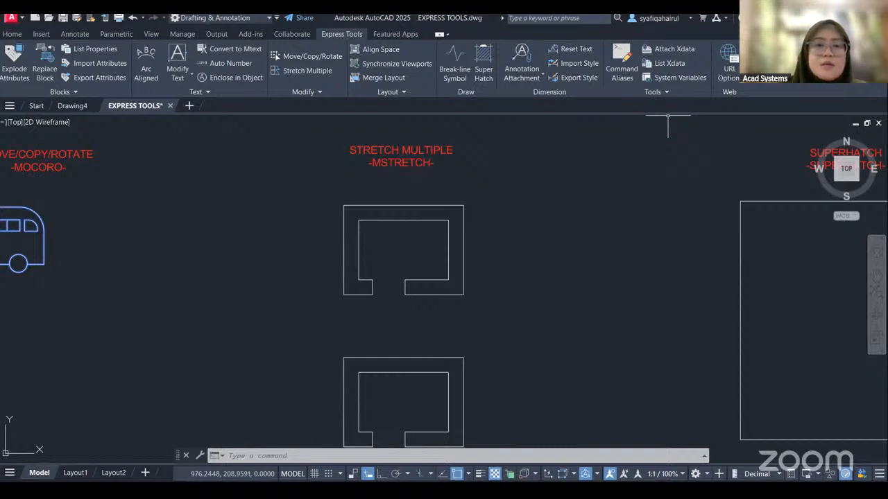
{"action": "key", "text": "Escape"}
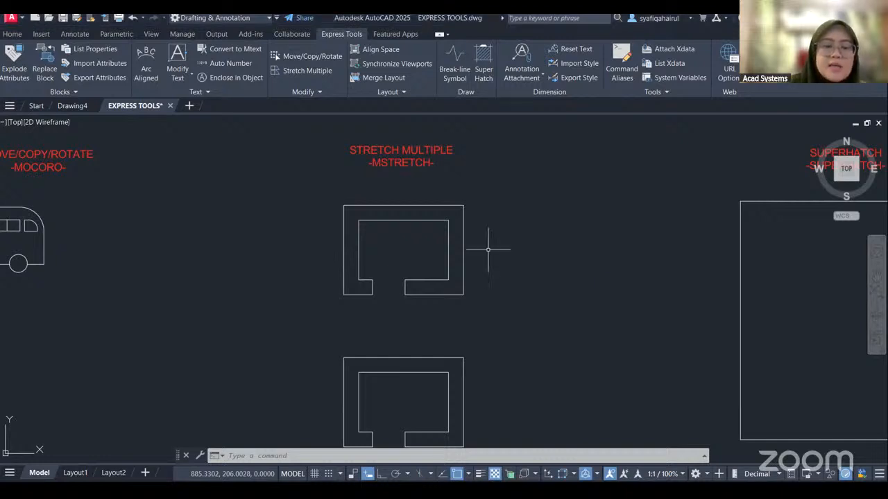
Try the standard Stretch command on the upper outline under STRETCH MULTIPLE, selecting the whole outline and picking two points.
{"action": "type", "text": "s"}
{"action": "key", "text": "Return"}
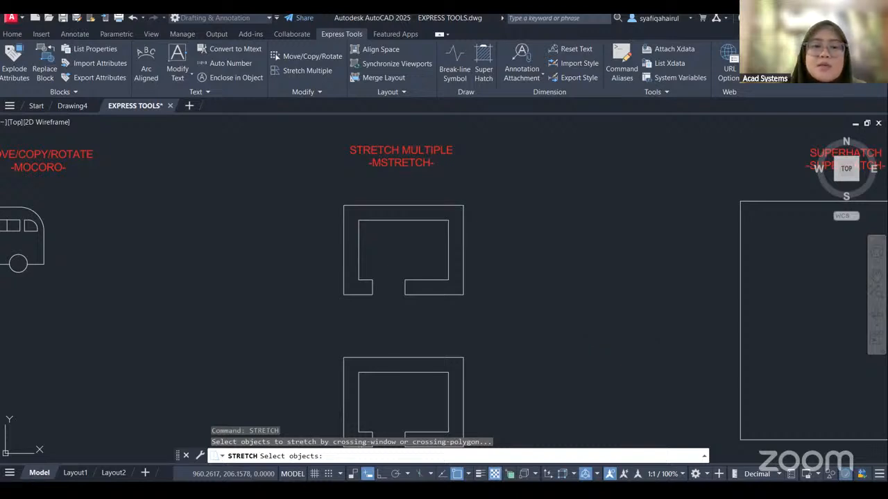
{"action": "left_click", "coordinate": [535, 332]}
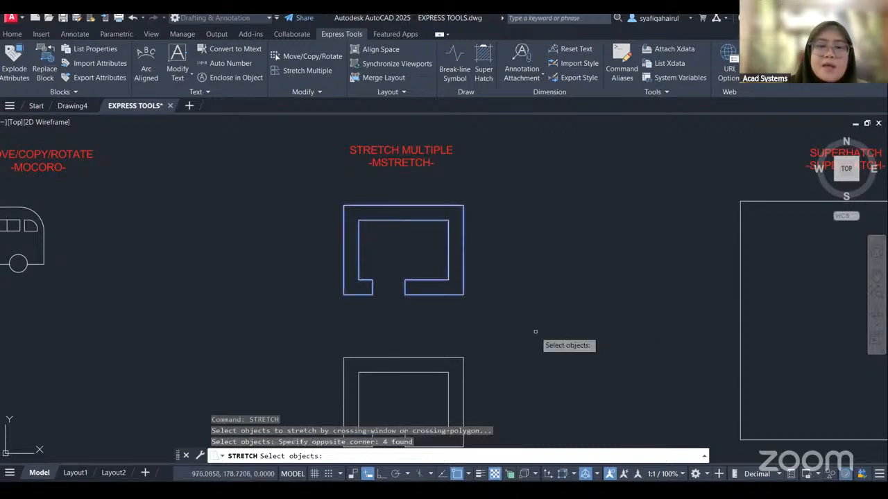
{"action": "key", "text": "Return"}
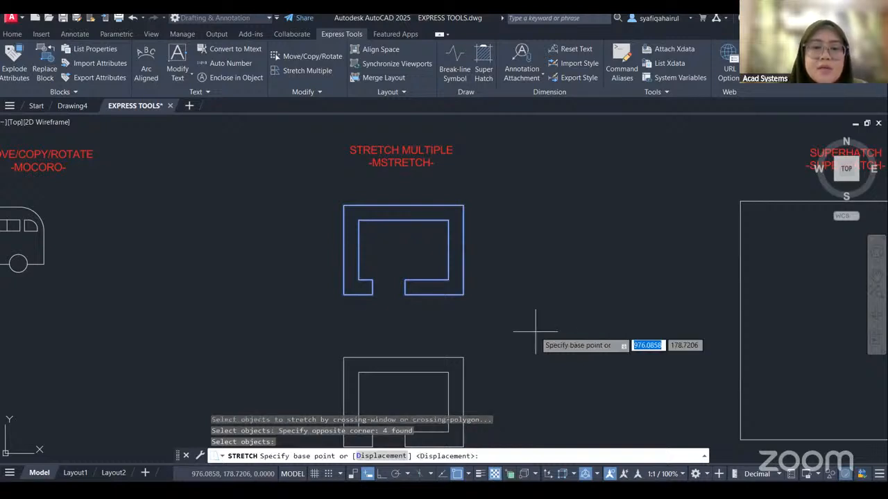
{"action": "left_click", "coordinate": [536, 331]}
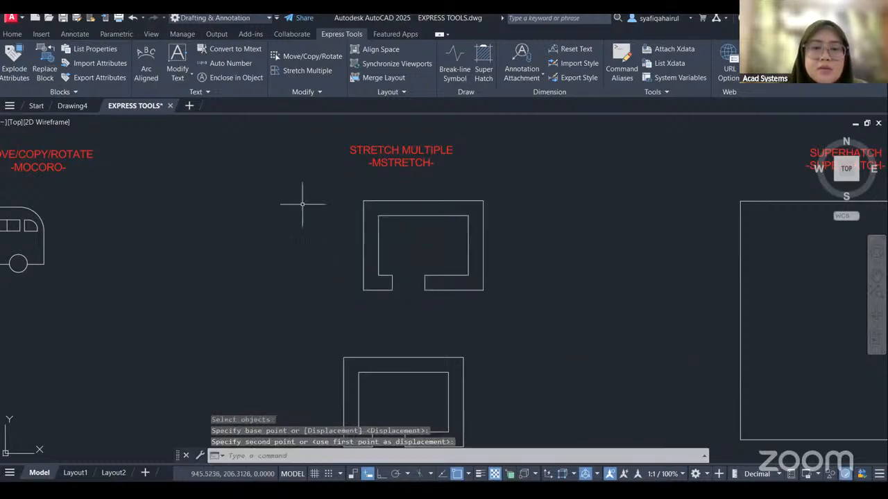
Undo the last stretch of the upper outline.
{"action": "left_click", "coordinate": [476, 287]}
{"action": "left_click", "coordinate": [132, 18]}
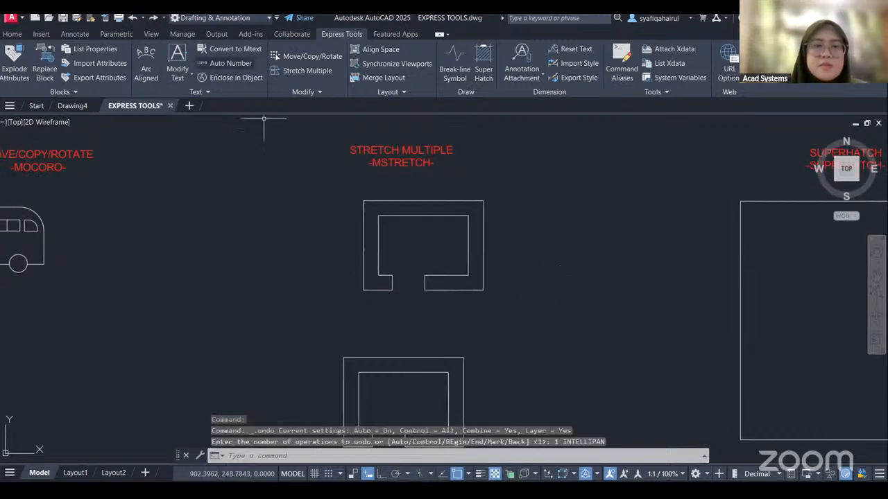
{"action": "left_click", "coordinate": [133, 20]}
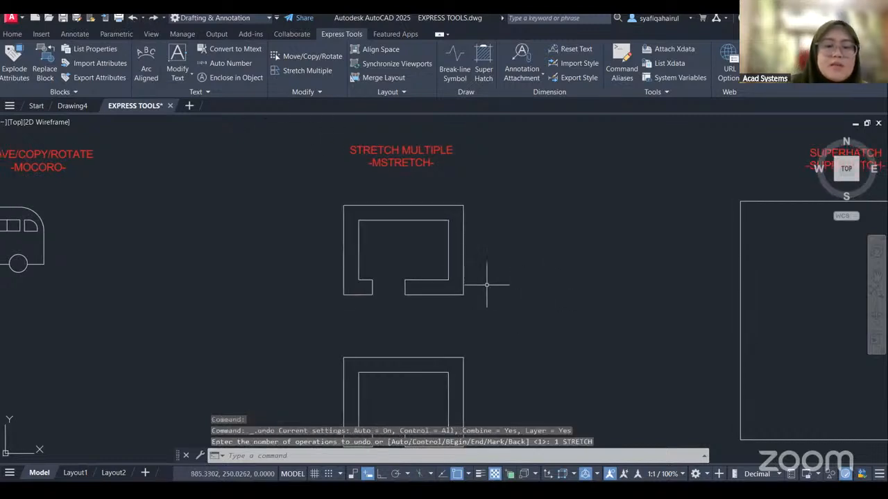
Try the standard Stretch on the whole upper outline from the opening's lower-right endpoint, and undo the result.
{"action": "type", "text": "STRE"}
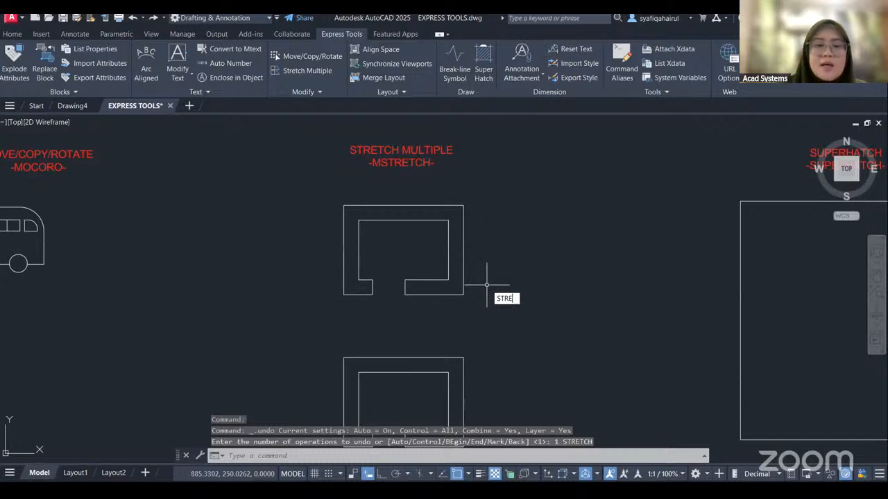
{"action": "key", "text": "Return"}
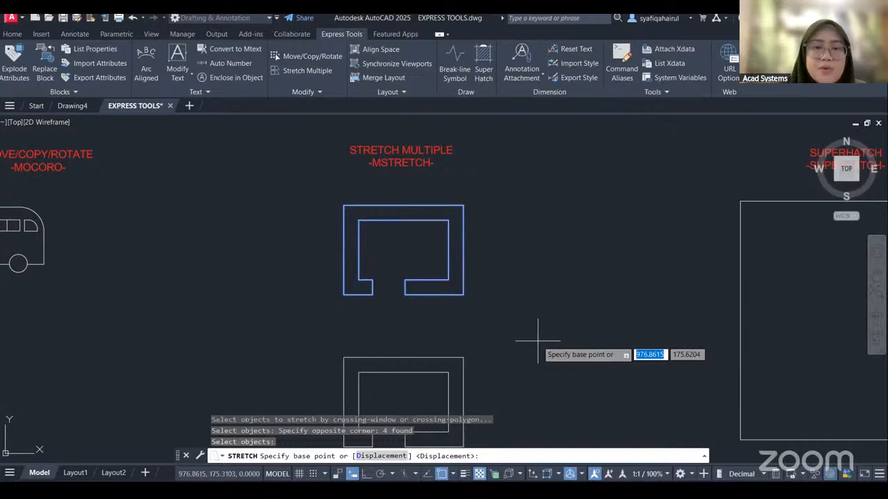
{"action": "left_click", "coordinate": [405, 295]}
{"action": "left_click", "coordinate": [380, 278]}
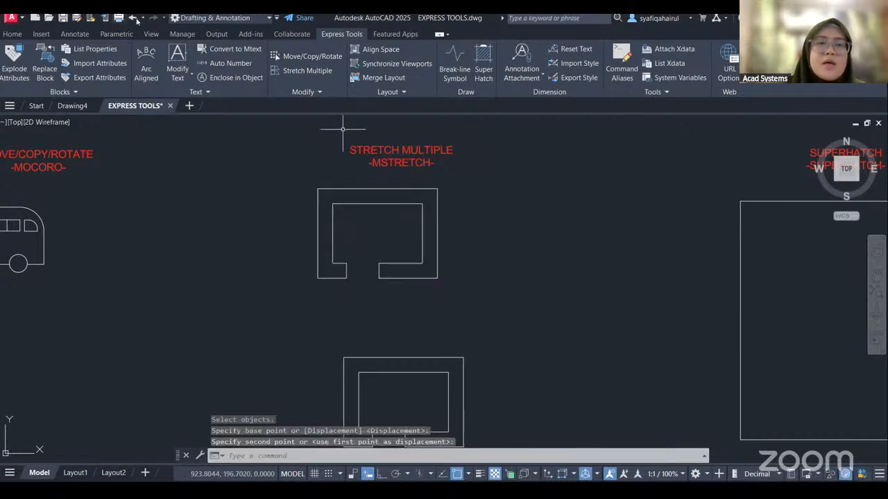
{"action": "left_click", "coordinate": [132, 21]}
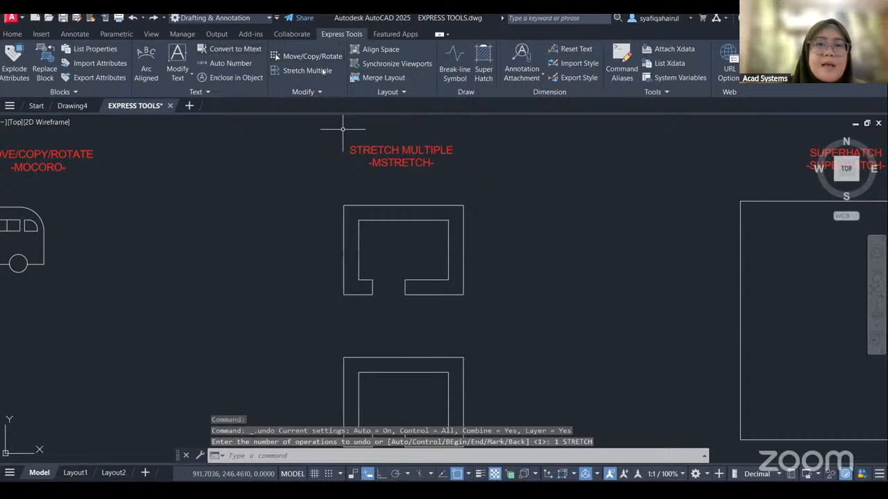
Use Stretch Multiple with Ortho on to shift the right side of the openings in both outlines horizontally, narrowing both openings.
{"action": "middle_click_drag", "start_coordinate": [476, 316], "coordinate": [475, 281]}
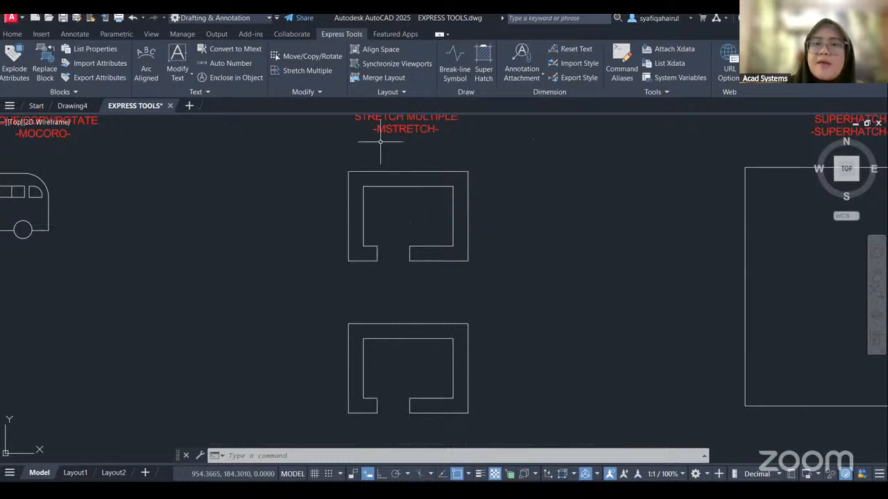
{"action": "left_click", "coordinate": [314, 70]}
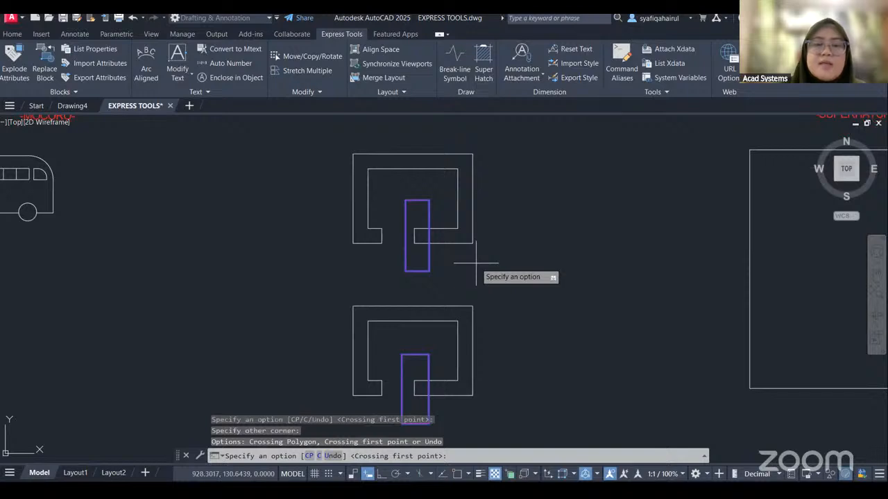
{"action": "key", "text": "Return"}
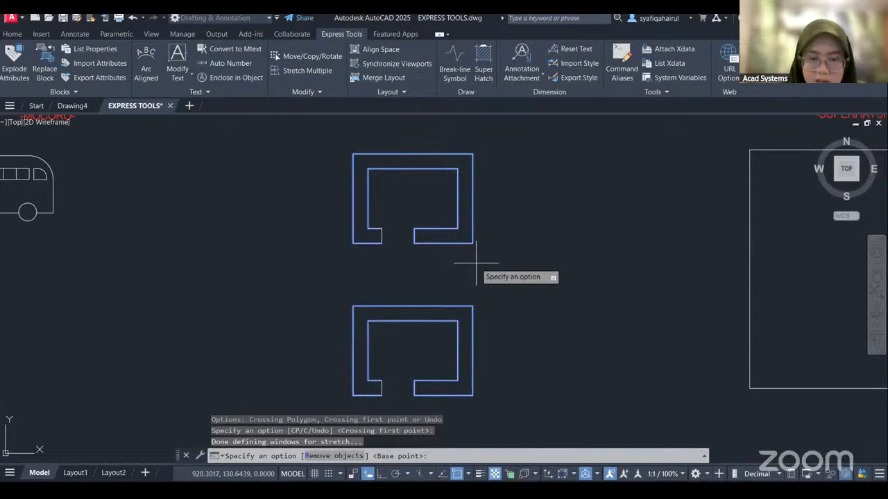
{"action": "left_click", "coordinate": [468, 278]}
{"action": "key", "text": "F8"}
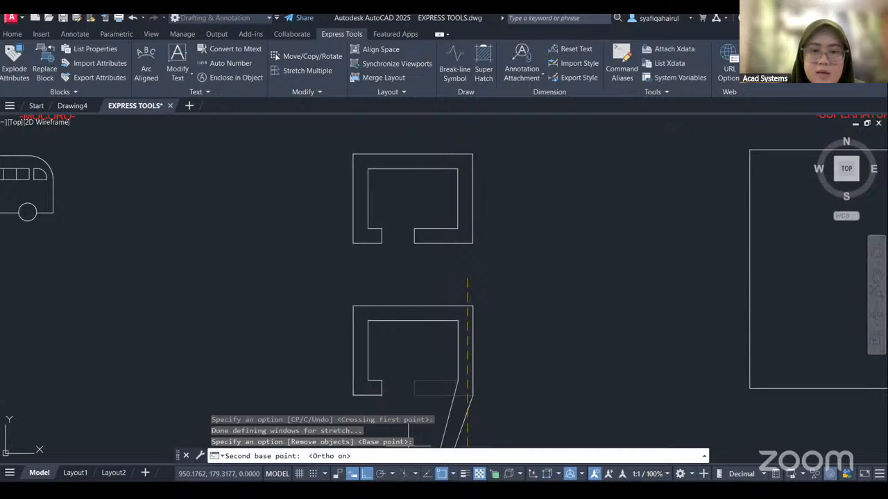
{"action": "left_click", "coordinate": [448, 278]}
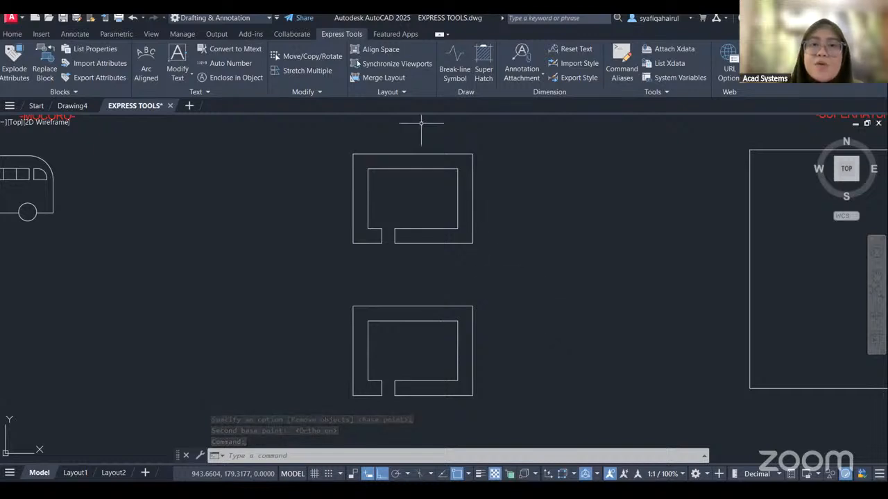
Examine the SUPERHATCH square, the standard hatch options and the coloured hexagon pattern beside the square.
{"action": "scroll", "coordinate": [519, 323], "scroll_direction": "down", "scroll_amount": 2}
{"action": "mouse_move", "coordinate": [520, 324]}
{"action": "middle_mouse_down"}
{"action": "mouse_move", "coordinate": [524, 283]}
{"action": "mouse_move", "coordinate": [239, 324]}
{"action": "middle_mouse_up"}
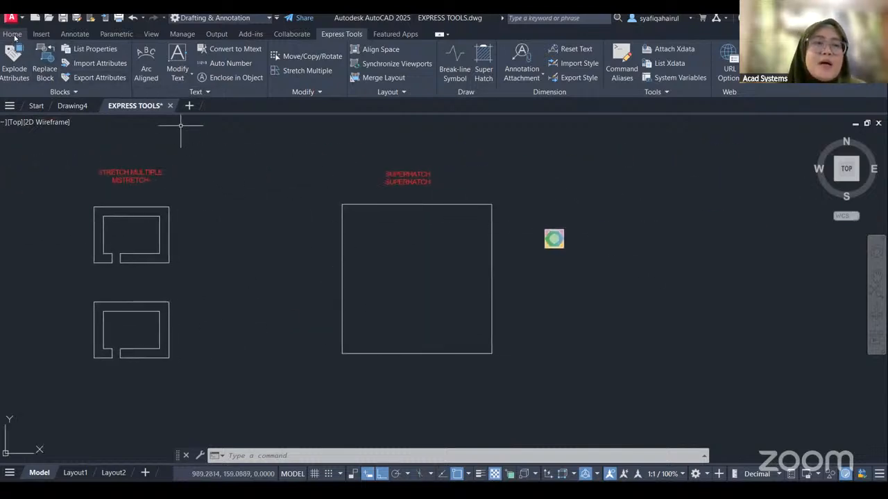
{"action": "left_click", "coordinate": [13, 34]}
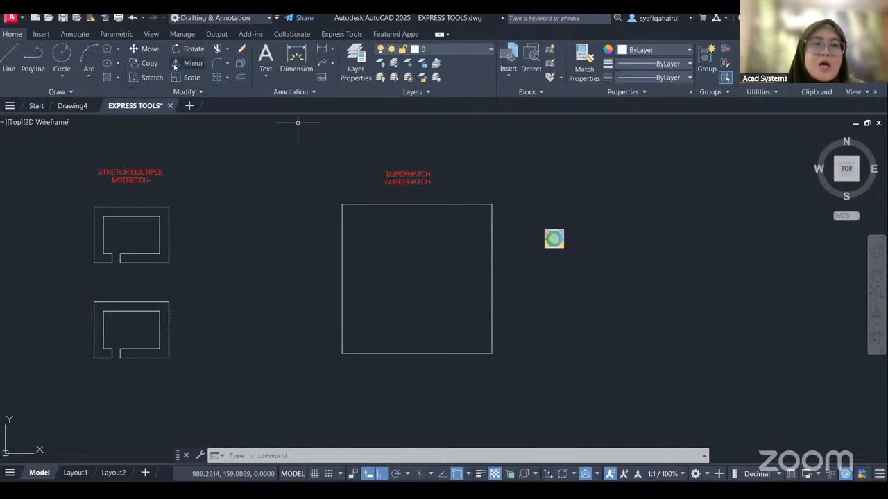
{"action": "left_click", "coordinate": [117, 77]}
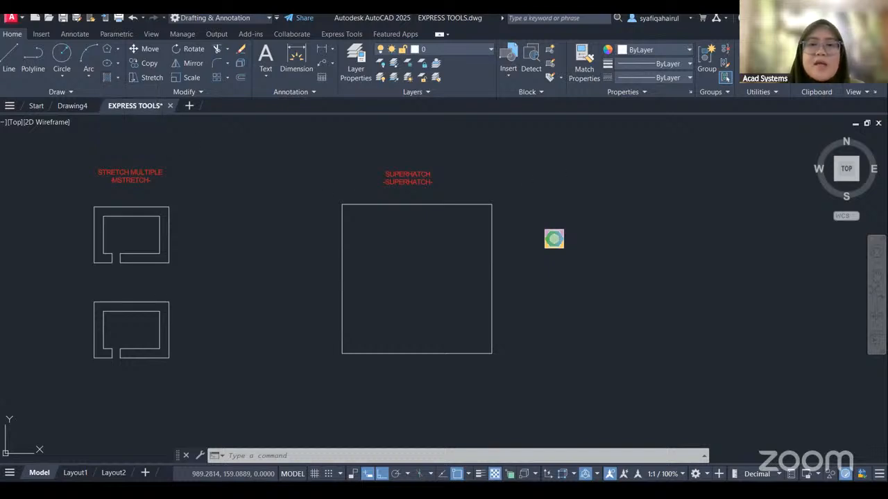
{"action": "left_click", "coordinate": [341, 34]}
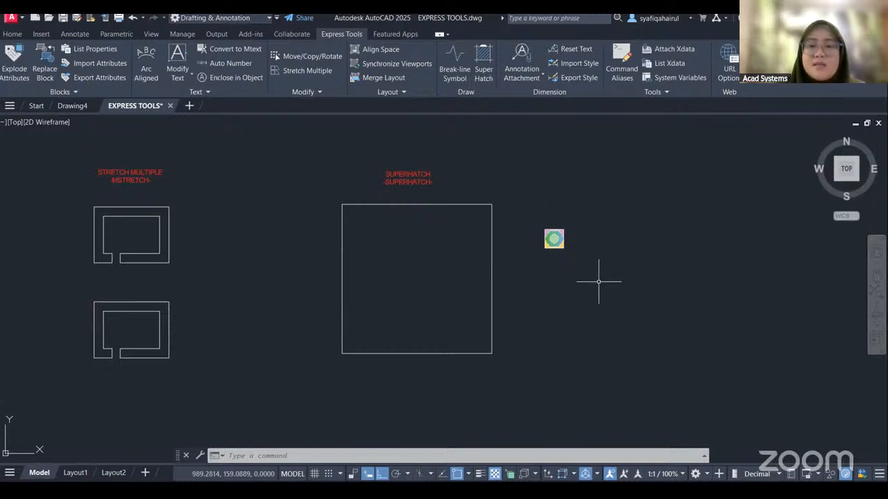
{"action": "scroll", "coordinate": [561, 229], "scroll_direction": "up", "scroll_amount": 5}
{"action": "middle_click_drag", "start_coordinate": [561, 258], "coordinate": [569, 196]}
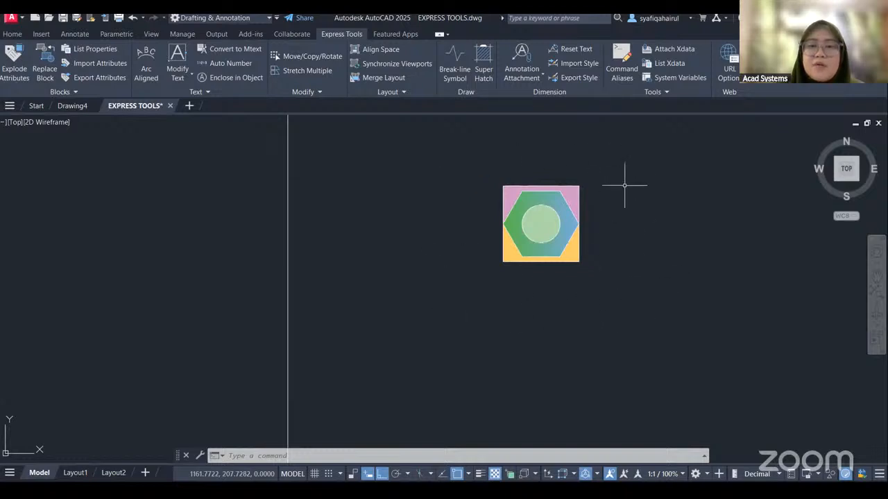
{"action": "scroll", "coordinate": [606, 220], "scroll_direction": "down", "scroll_amount": 4}
{"action": "middle_click_drag", "start_coordinate": [617, 256], "coordinate": [620, 268]}
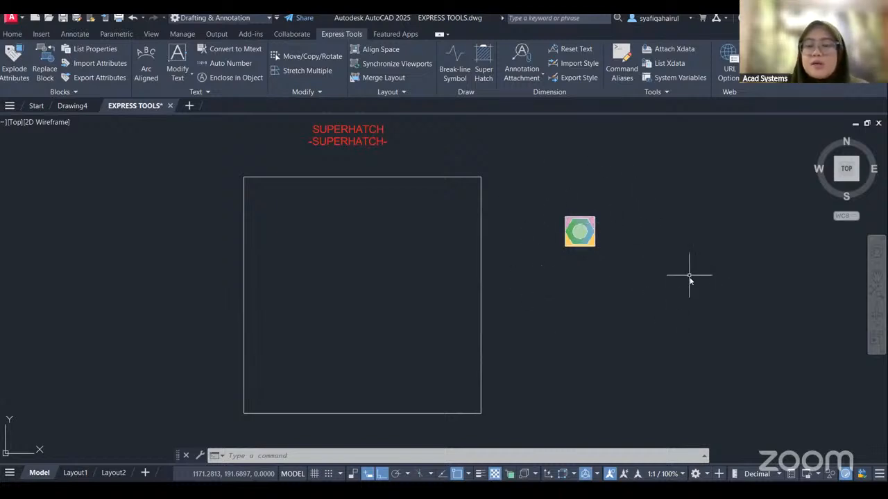
Define the coloured hexagon pattern as a block named HATCHING1, with its base point at the pattern's lower-left corner.
{"action": "type", "text": "B"}
{"action": "key", "text": "Return"}
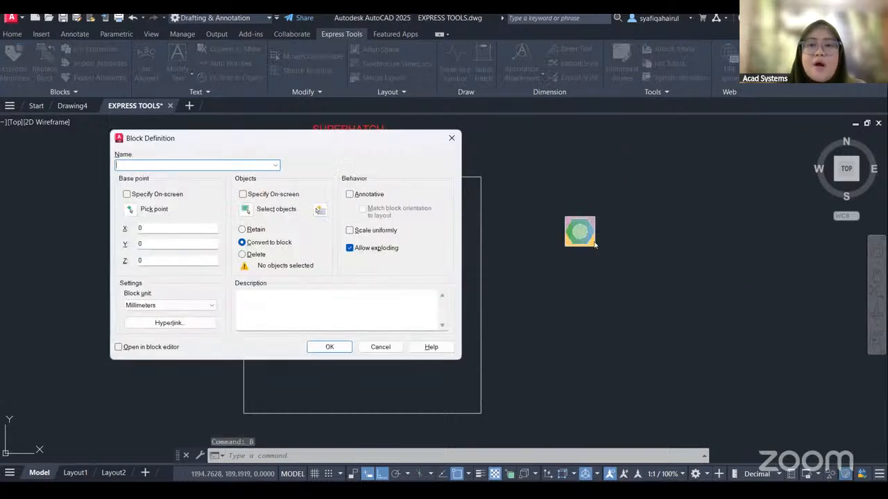
{"action": "type", "text": "HA"}
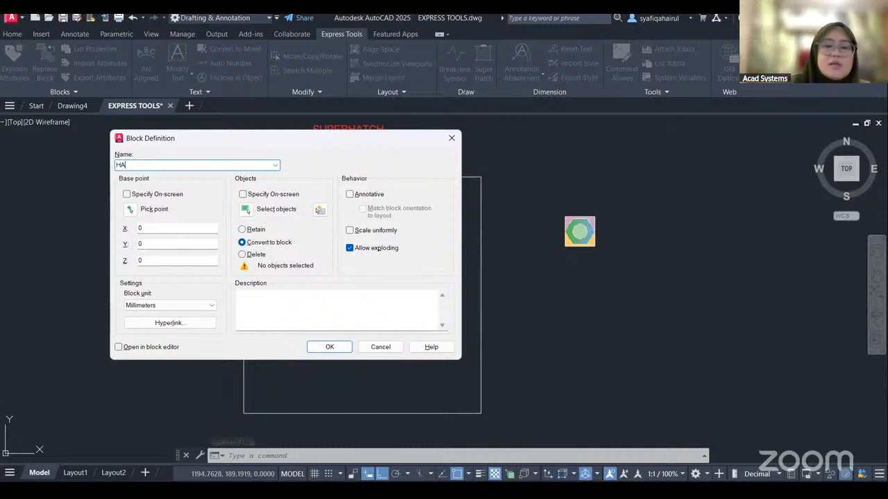
{"action": "type", "text": "TCHING1"}
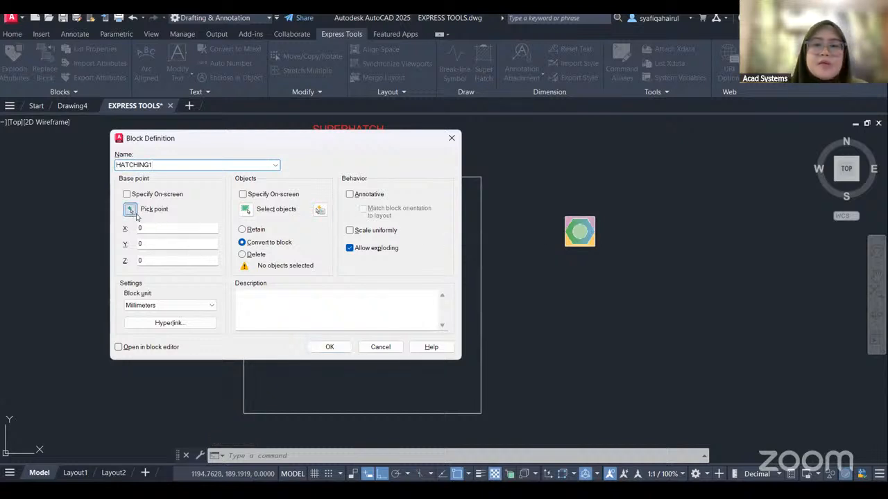
{"action": "left_click", "coordinate": [565, 246]}
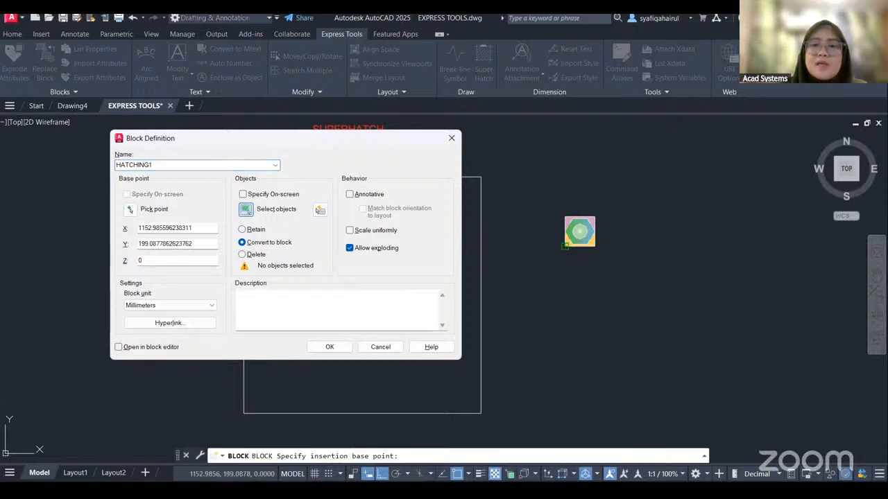
{"action": "left_click", "coordinate": [246, 209]}
{"action": "left_click", "coordinate": [541, 195]}
{"action": "left_click", "coordinate": [664, 305]}
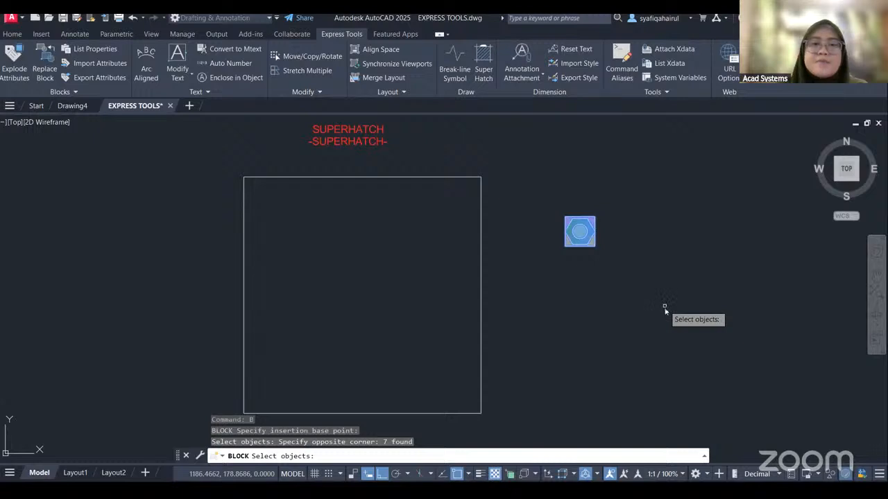
{"action": "key", "text": "Return"}
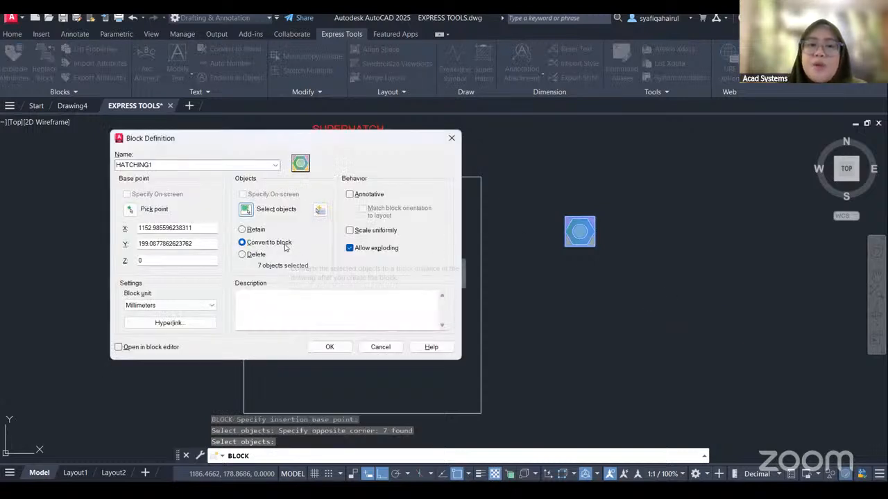
{"action": "left_click", "coordinate": [329, 347]}
Delete the original hexagon pattern beside the SUPERHATCH square.
{"action": "middle_click_drag", "start_coordinate": [576, 290], "coordinate": [598, 277]}
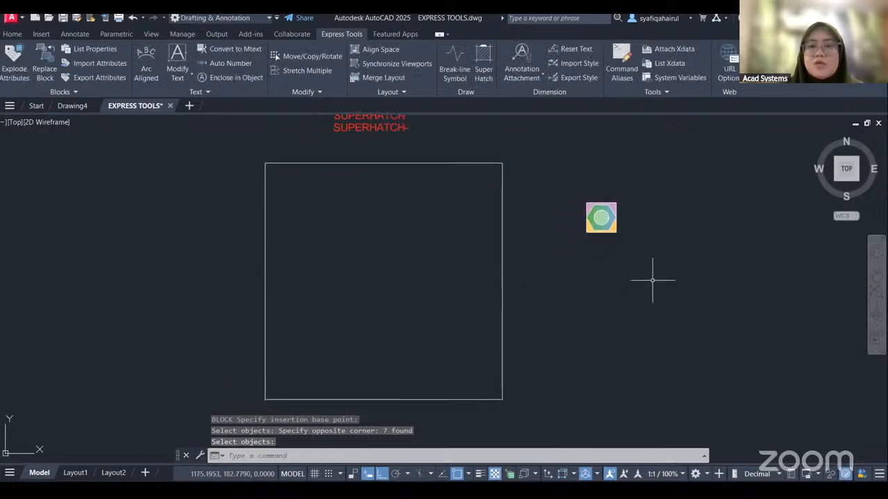
{"action": "left_click", "coordinate": [650, 167]}
{"action": "left_click", "coordinate": [577, 290]}
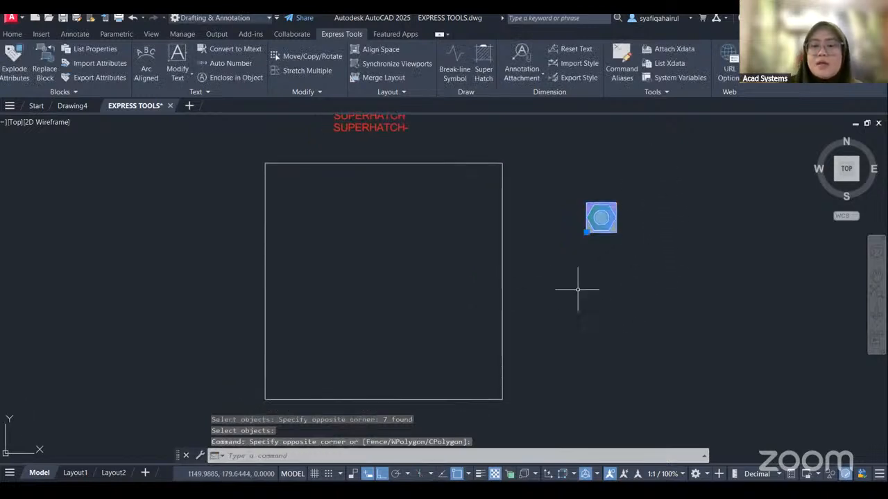
{"action": "key", "text": "Delete"}
Start Super Hatch with a block as the pattern type and choose HATCHING1, specifying its parameters on screen.
{"action": "middle_click_drag", "start_coordinate": [578, 289], "coordinate": [596, 289]}
{"action": "left_click", "coordinate": [484, 72]}
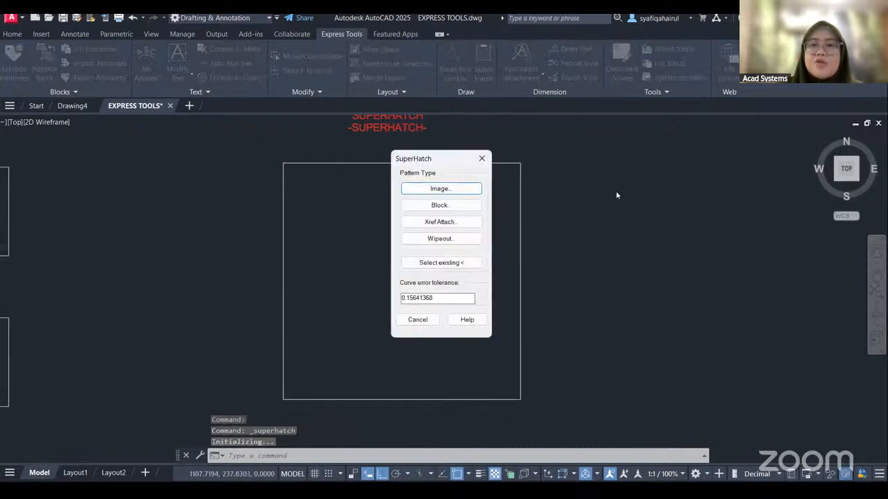
{"action": "left_click_drag", "start_coordinate": [443, 160], "coordinate": [616, 143]}
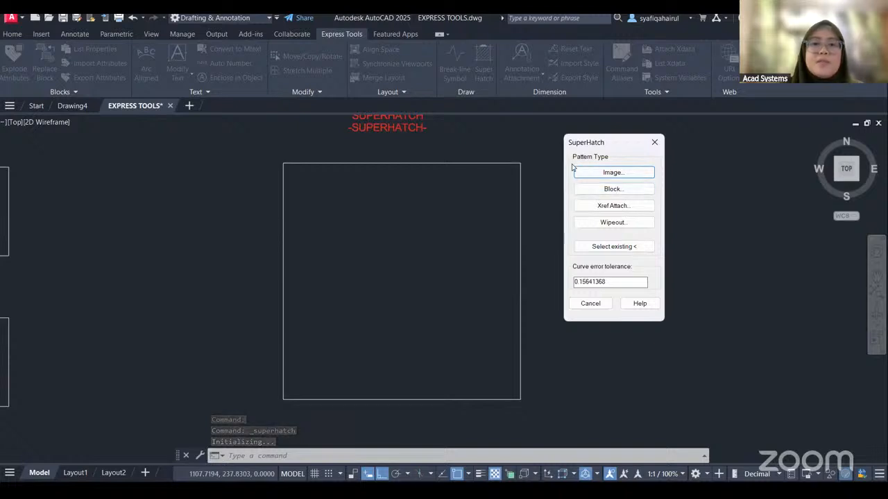
{"action": "left_click", "coordinate": [613, 189]}
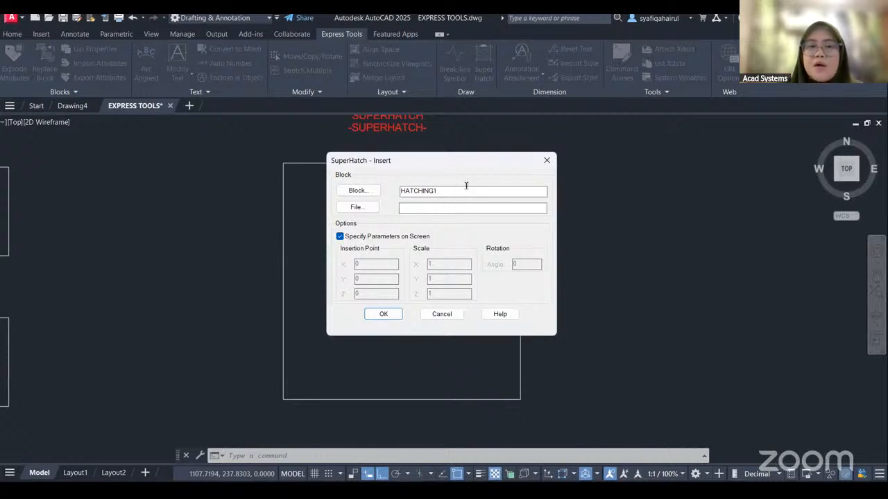
{"action": "left_click", "coordinate": [355, 192]}
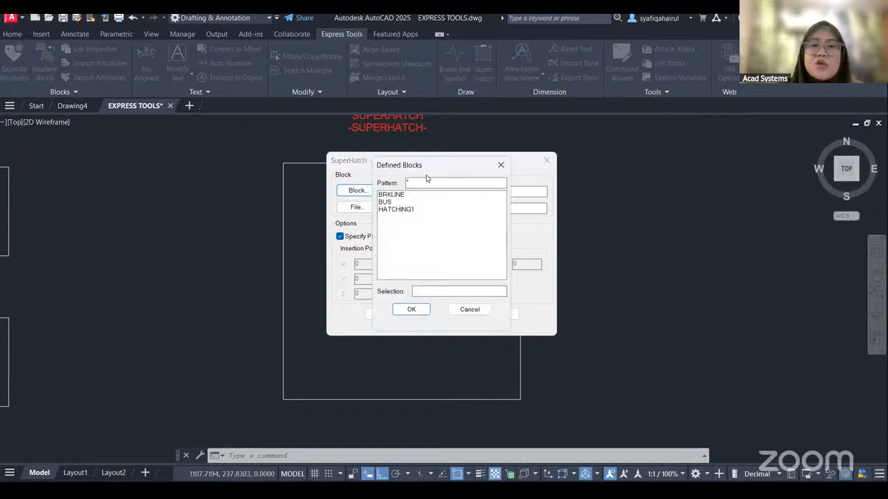
{"action": "double_click", "coordinate": [395, 209]}
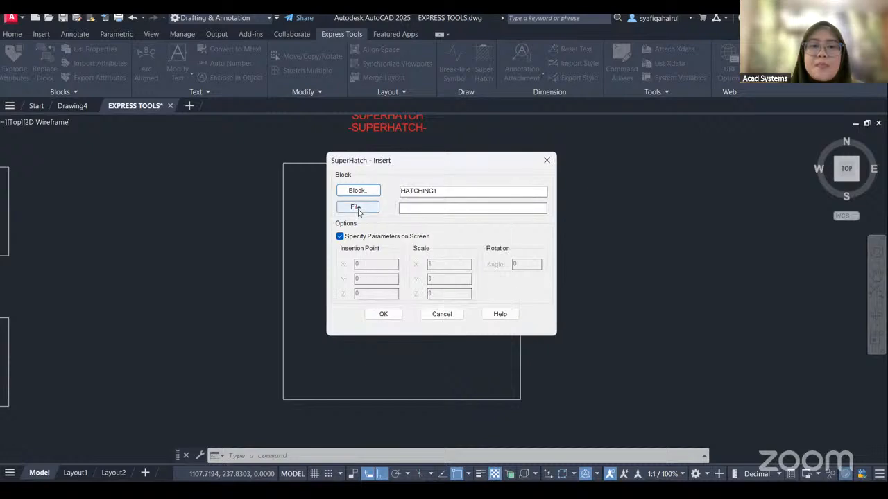
{"action": "left_click", "coordinate": [383, 314]}
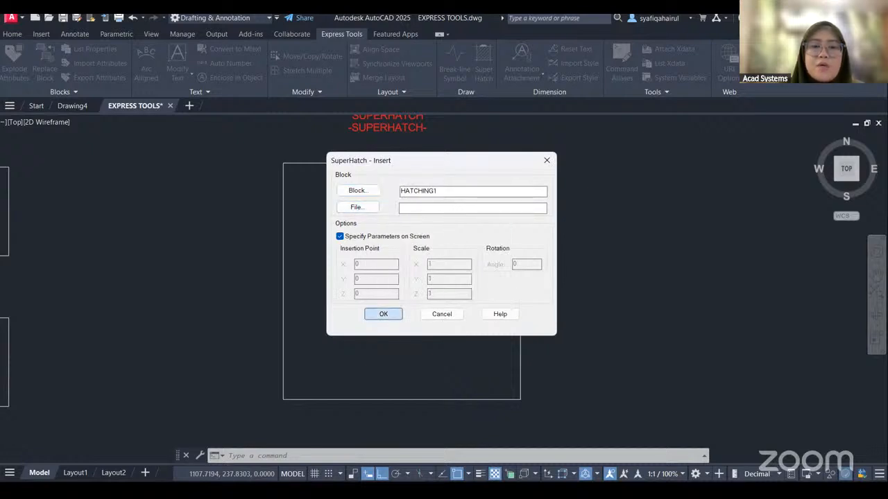
Place the pattern block at the square's lower-left corner with scale 1 and rotation 0, accept the placement and exit.
{"action": "left_click", "coordinate": [301, 361]}
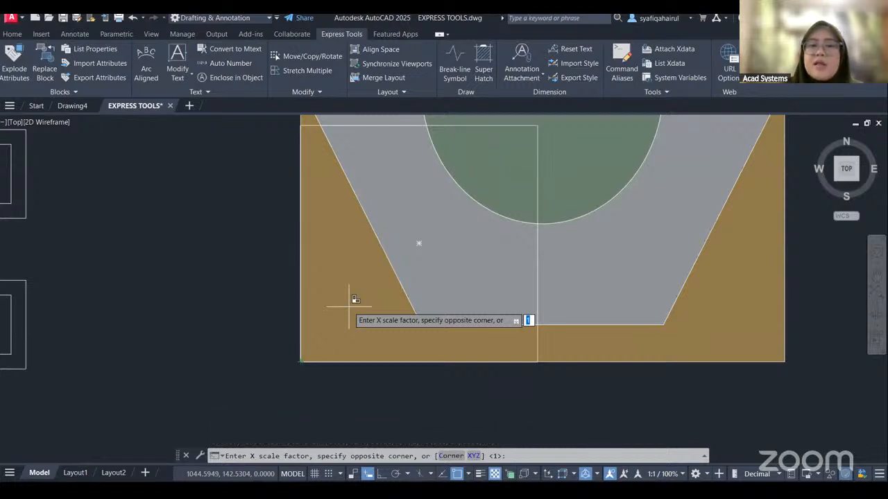
{"action": "key", "text": "Return"}
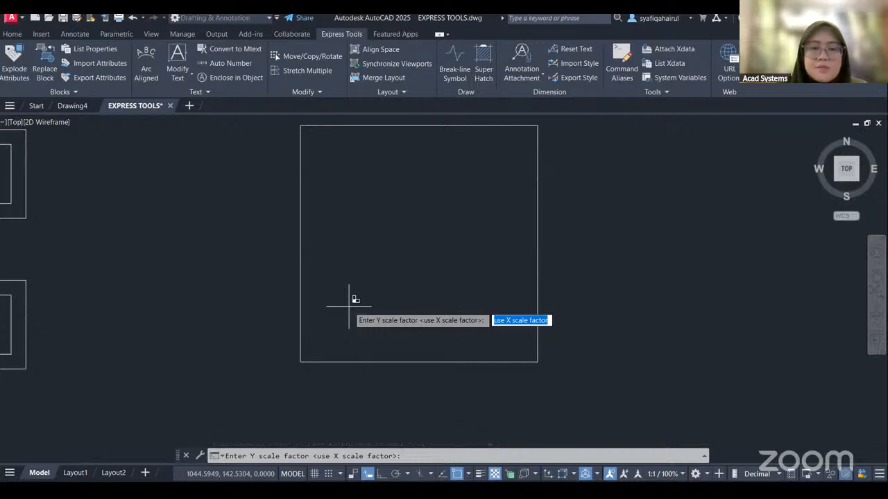
{"action": "key", "text": "Return"}
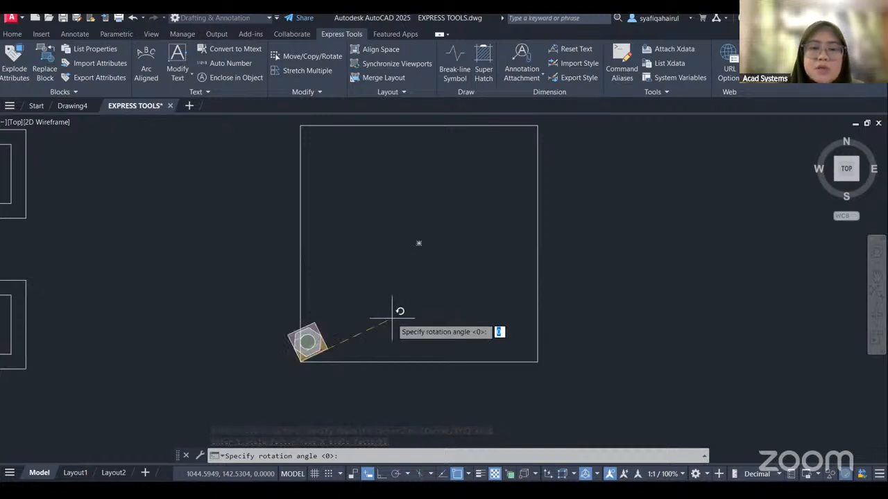
{"action": "key", "text": "Return"}
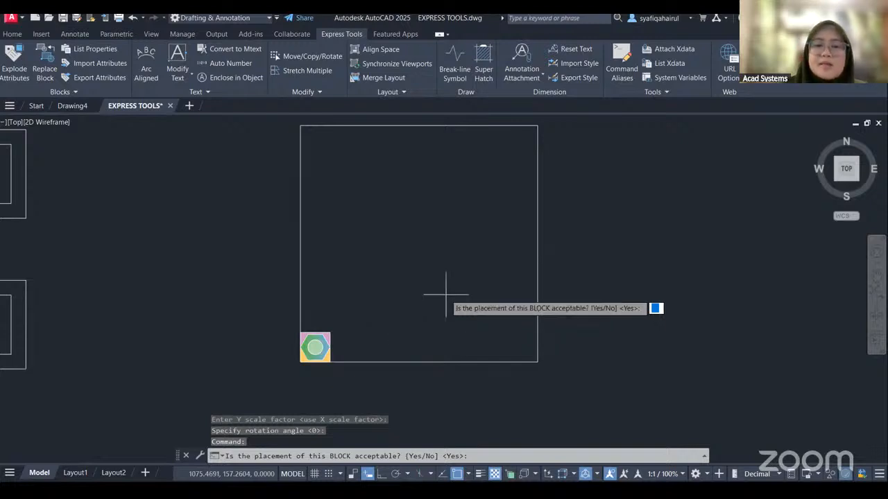
{"action": "key", "text": "Return"}
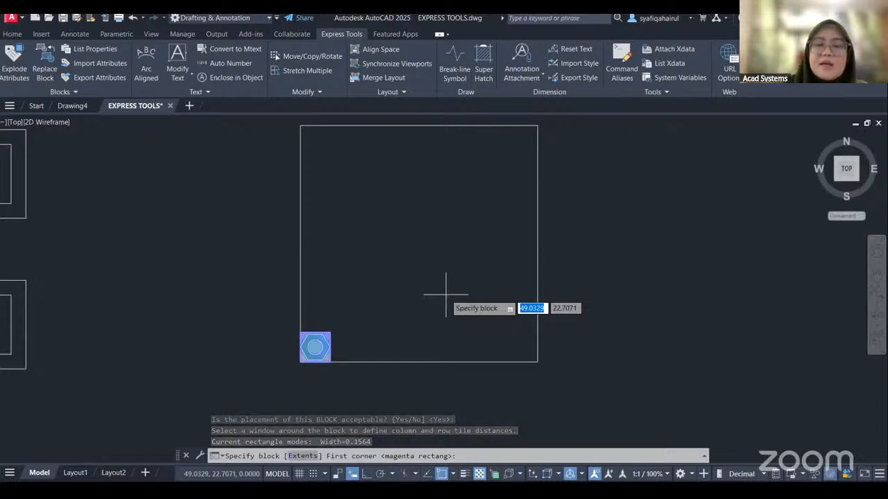
{"action": "key", "text": "Escape"}
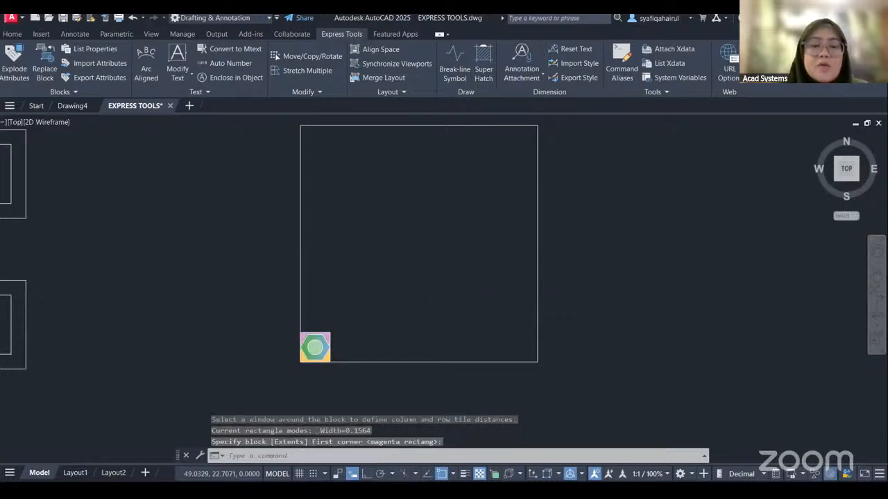
Fill the SUPERHATCH square with the HATCHING1 block pattern, using the block's extents as the tile size and the square as the boundary.
{"action": "key", "text": "Return"}
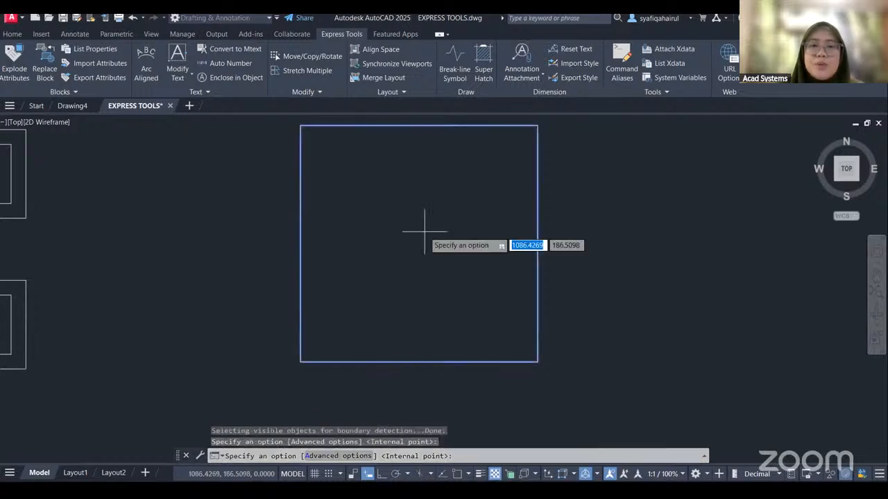
{"action": "left_click", "coordinate": [468, 342]}
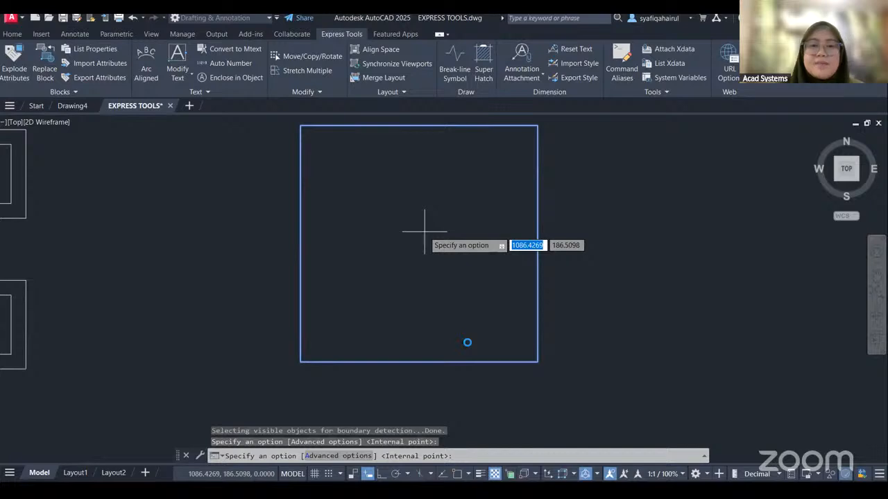
{"action": "scroll", "coordinate": [586, 211], "scroll_direction": "up", "scroll_amount": 3}
{"action": "mouse_move", "coordinate": [589, 212]}
{"action": "middle_mouse_down"}
{"action": "mouse_move", "coordinate": [684, 206]}
{"action": "mouse_move", "coordinate": [700, 160]}
{"action": "mouse_move", "coordinate": [709, 303]}
{"action": "mouse_move", "coordinate": [701, 172]}
{"action": "mouse_move", "coordinate": [684, 236]}
{"action": "middle_mouse_up"}
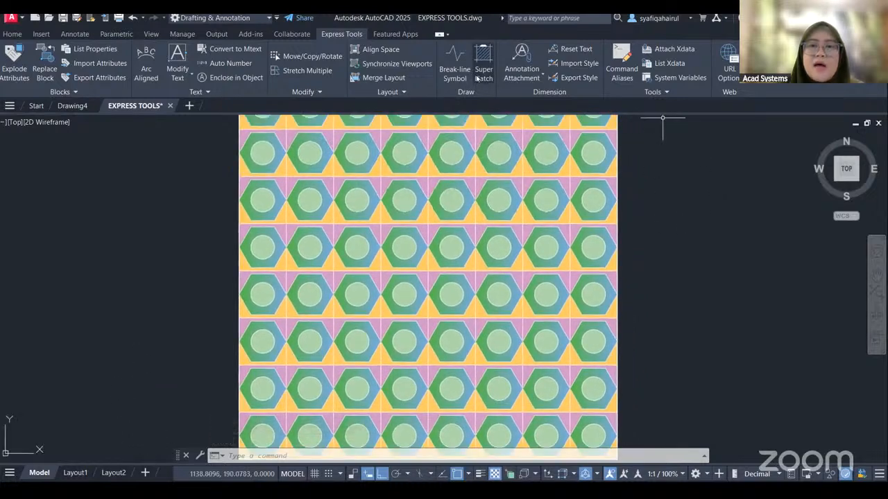
{"action": "scroll", "coordinate": [594, 298], "scroll_direction": "down", "scroll_amount": 2}
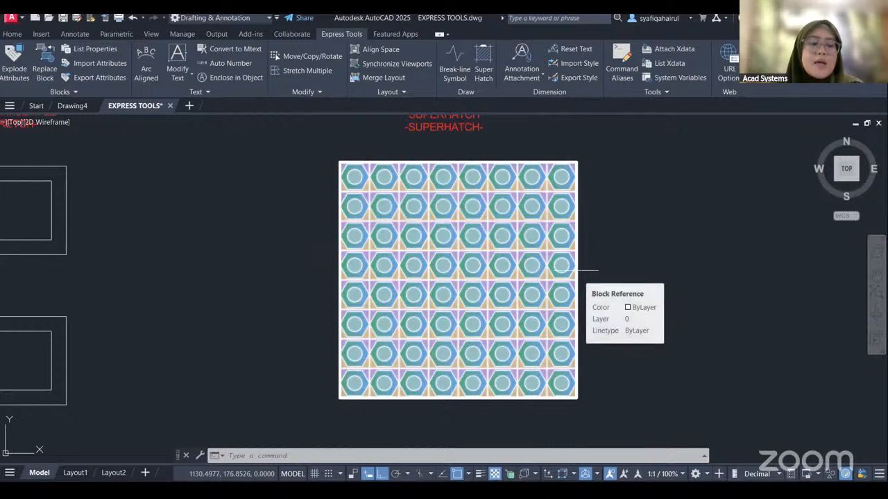
Undo the block-pattern Super Hatch in the square.
{"action": "key", "text": "ctrl+z"}
{"action": "key", "text": "ctrl+z"}
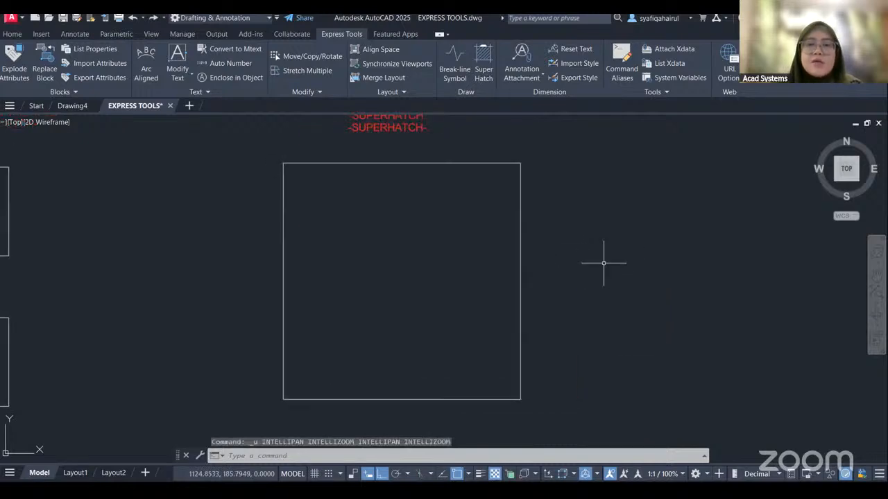
{"action": "middle_click_drag", "start_coordinate": [582, 278], "coordinate": [595, 270]}
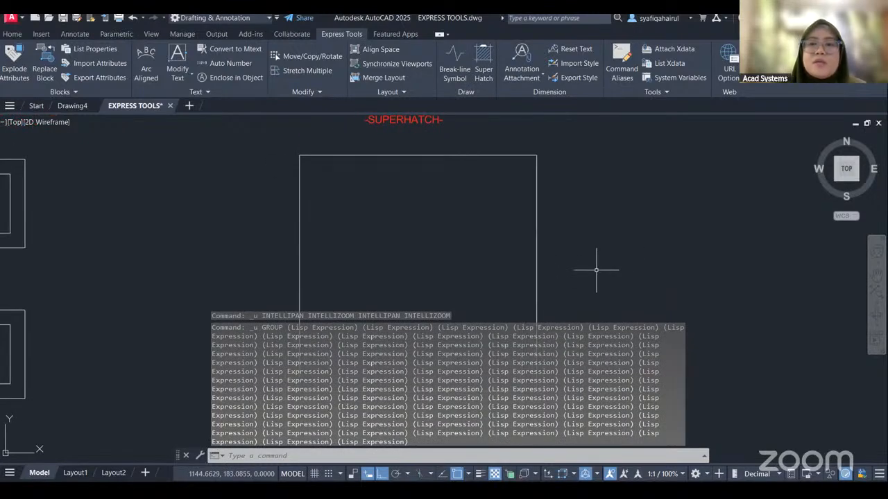
{"action": "key", "text": "Escape"}
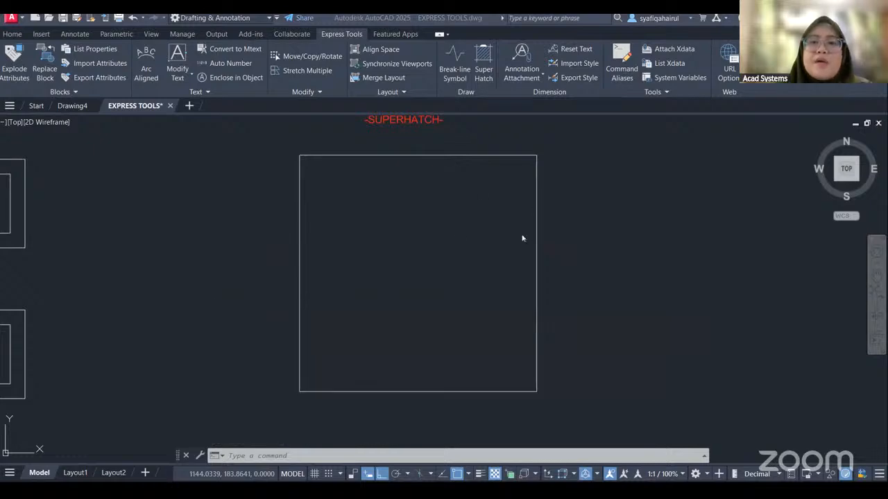
Start Super Hatch with an image as the pattern type and attach IMAGE, specifying insertion point and scale on screen with rotation 0.
{"action": "left_click", "coordinate": [483, 64]}
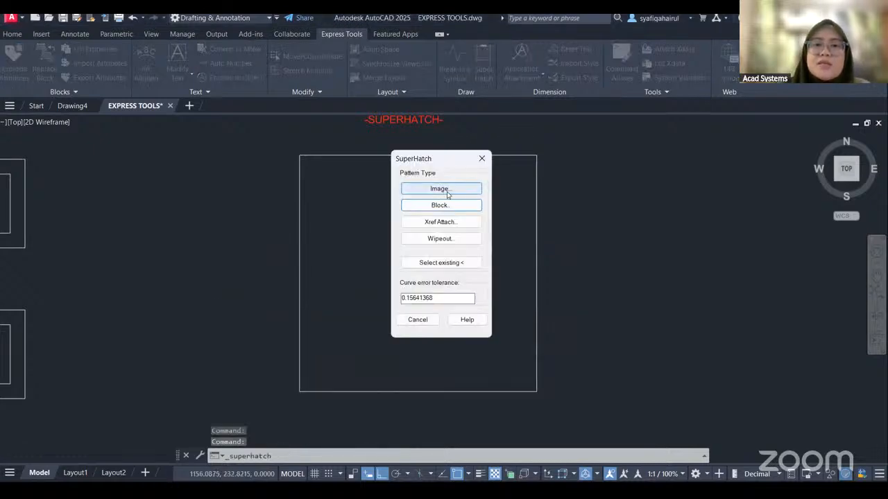
{"action": "left_click", "coordinate": [448, 195]}
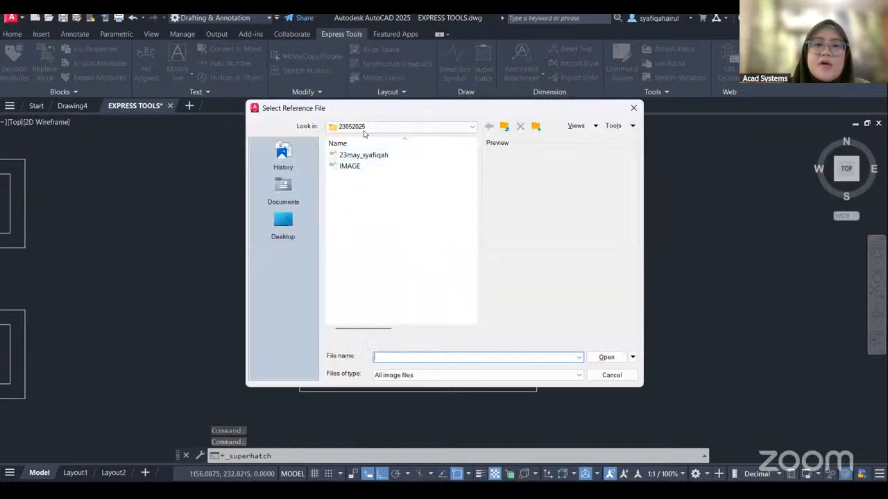
{"action": "left_click", "coordinate": [350, 167]}
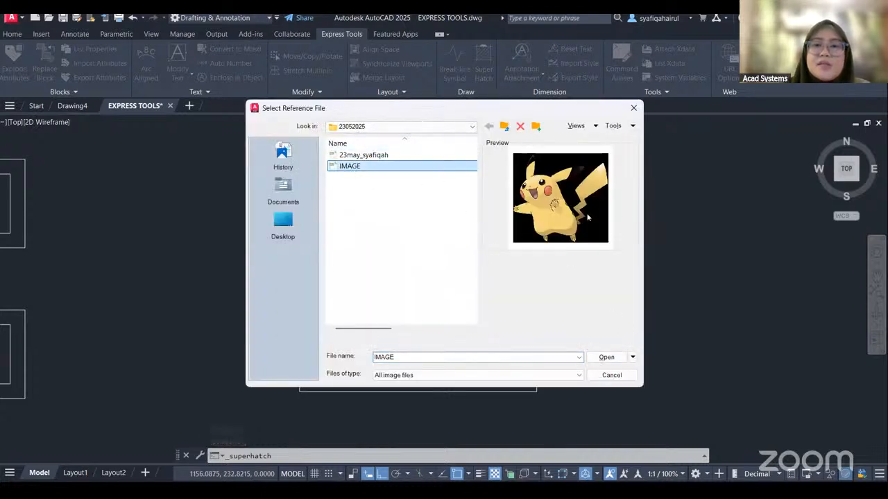
{"action": "left_click", "coordinate": [607, 359]}
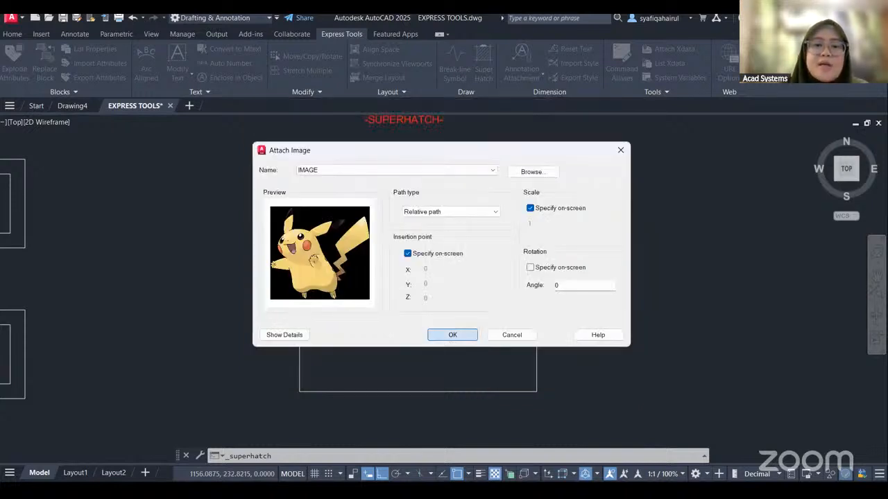
{"action": "left_click", "coordinate": [452, 335]}
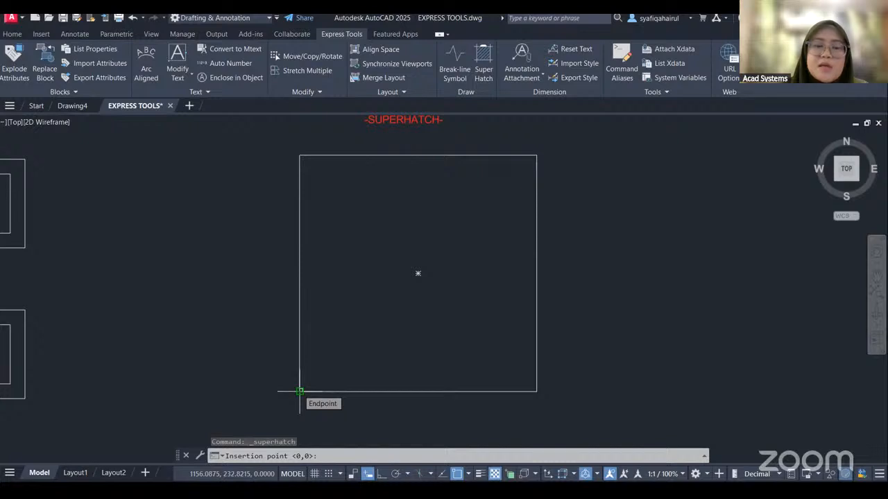
Place the image at the square's lower-left corner, size it on screen to about one sixth of the square's side, and accept the placement.
{"action": "scroll", "coordinate": [300, 391], "scroll_direction": "up", "scroll_amount": 3}
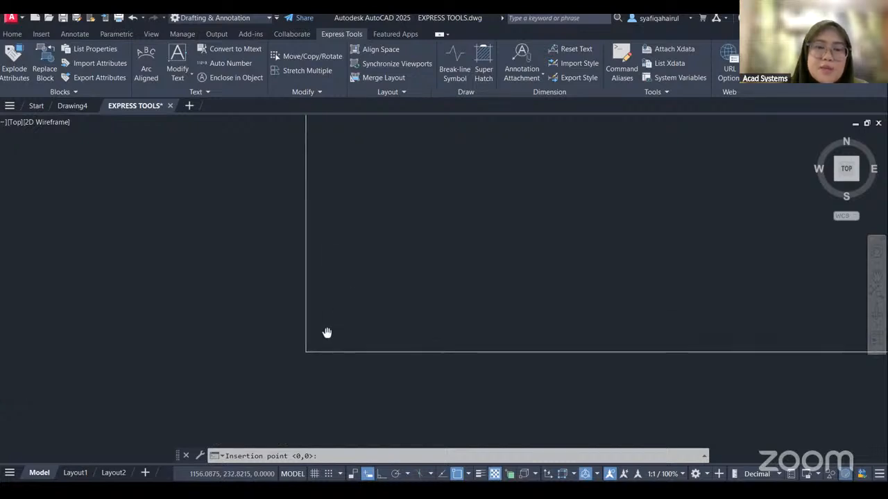
{"action": "left_click", "coordinate": [305, 351]}
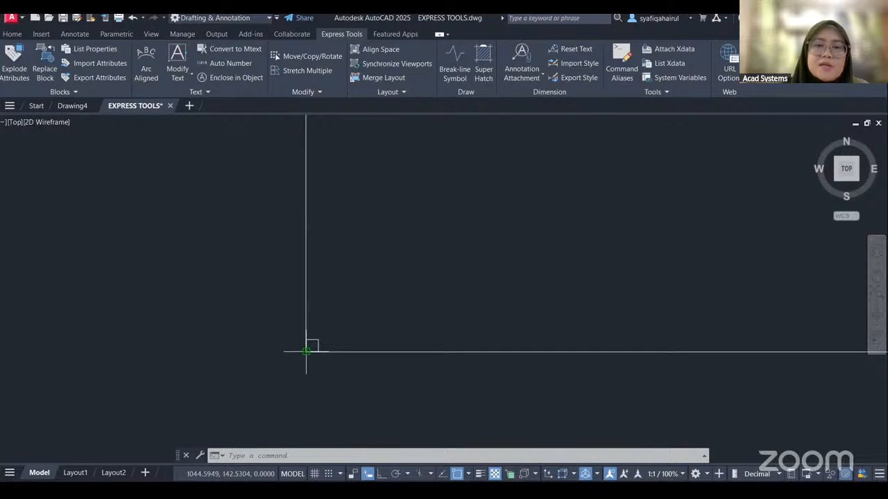
{"action": "scroll", "coordinate": [394, 289], "scroll_direction": "down", "scroll_amount": 3}
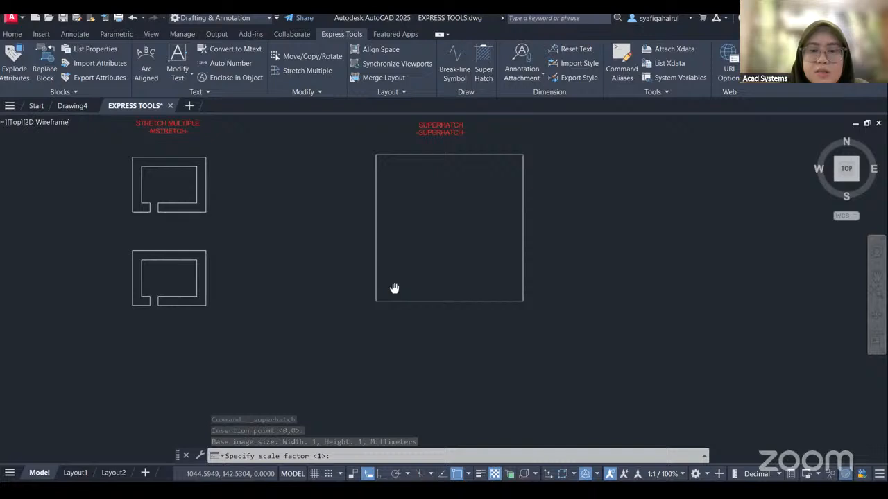
{"action": "key", "text": "Return"}
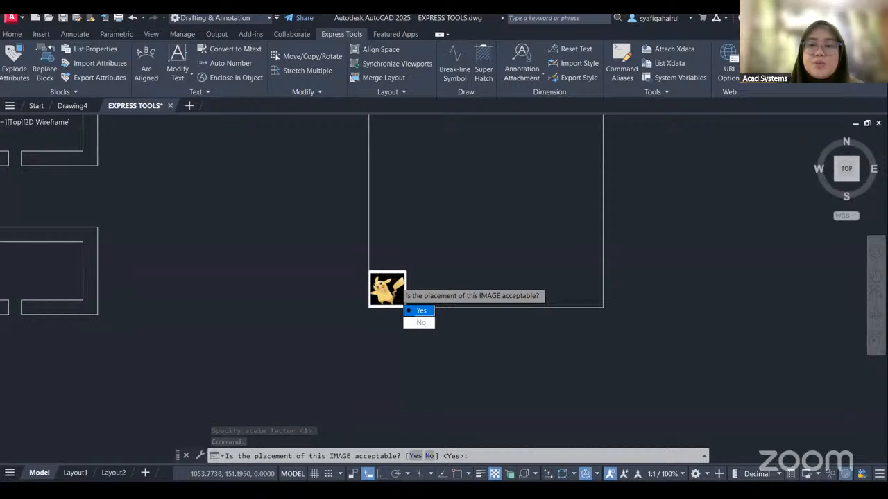
{"action": "left_click", "coordinate": [421, 311]}
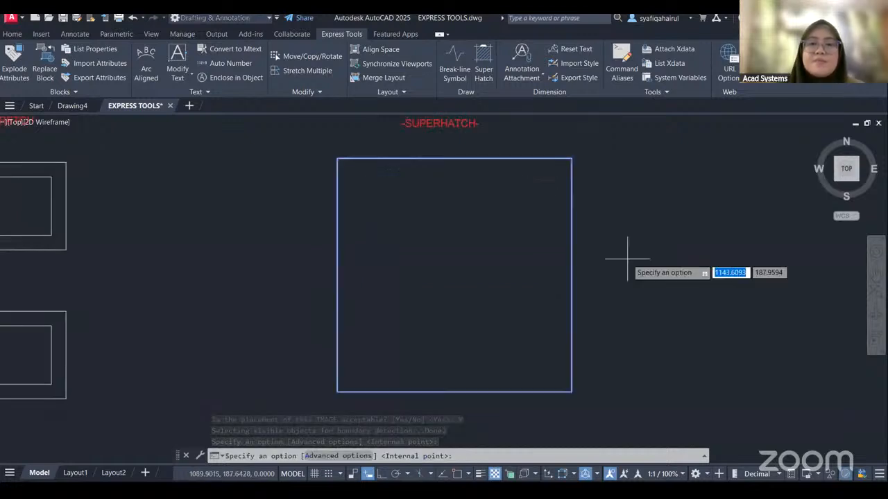
Fill the square with the tiled image, using the square's outline as the hatch boundary.
{"action": "key", "text": "Return"}
{"action": "scroll", "coordinate": [408, 267], "scroll_direction": "up", "scroll_amount": 4}
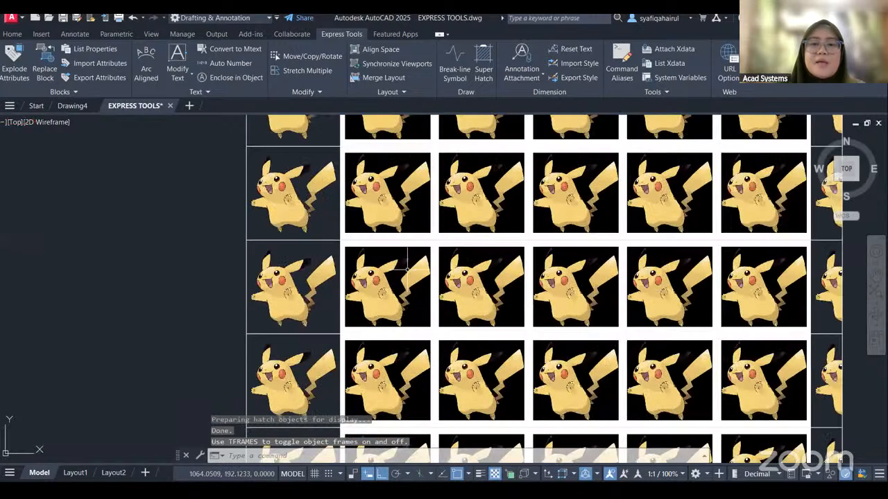
{"action": "scroll", "coordinate": [408, 268], "scroll_direction": "down", "scroll_amount": 4}
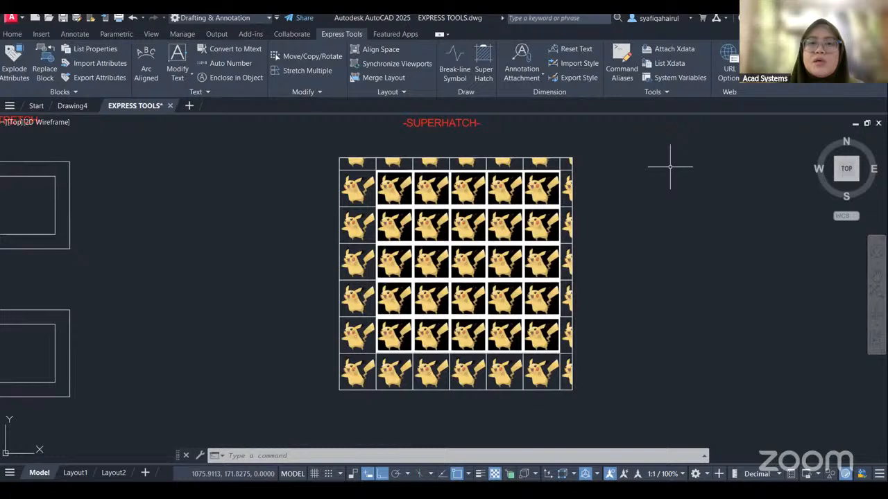
Select the image hatch in the square and turn on background transparency for all its images.
{"action": "left_click", "coordinate": [351, 163]}
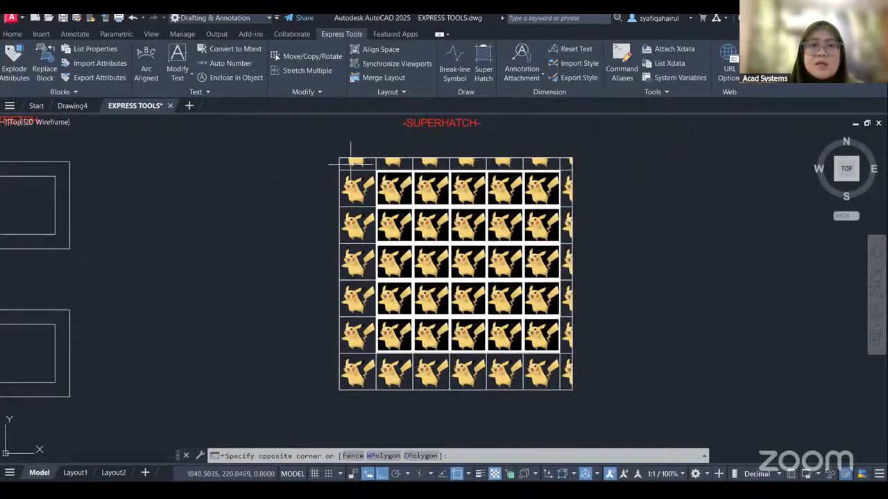
{"action": "left_click", "coordinate": [352, 147]}
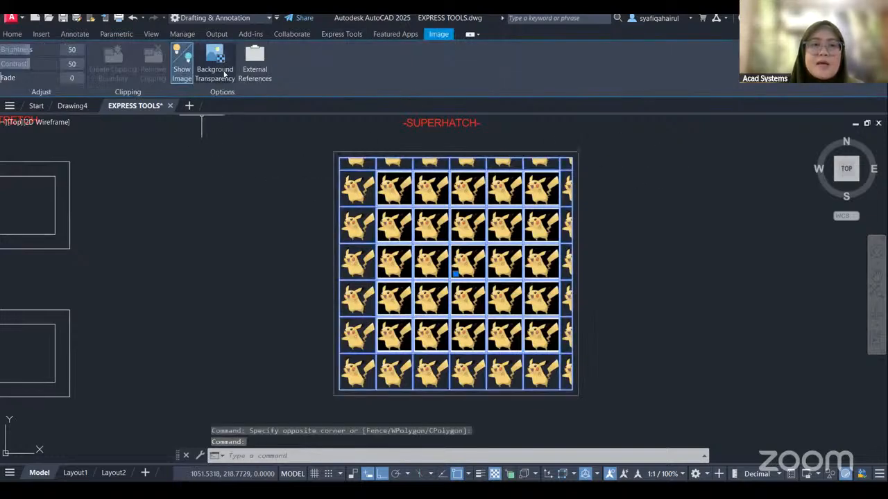
{"action": "left_click", "coordinate": [210, 72]}
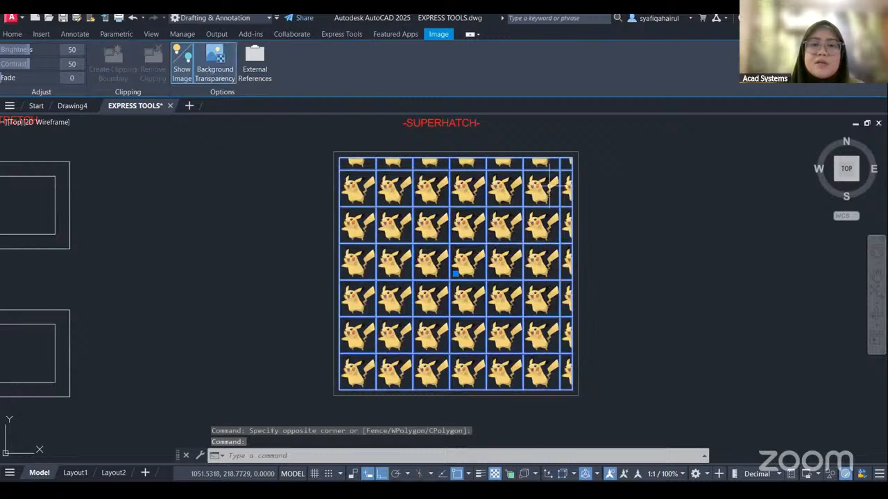
{"action": "scroll", "coordinate": [422, 222], "scroll_direction": "up", "scroll_amount": 4}
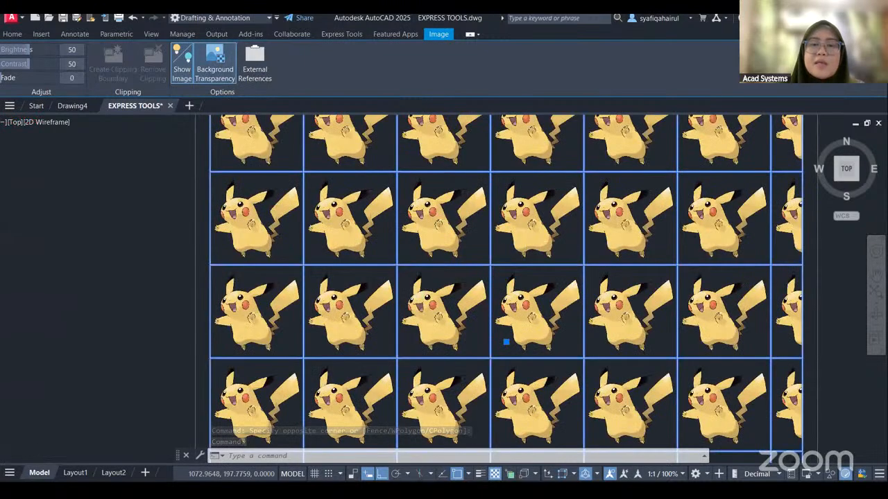
{"action": "scroll", "coordinate": [508, 241], "scroll_direction": "down", "scroll_amount": 4}
{"action": "middle_click_drag", "start_coordinate": [632, 299], "coordinate": [637, 279]}
{"action": "left_click", "coordinate": [678, 272]}
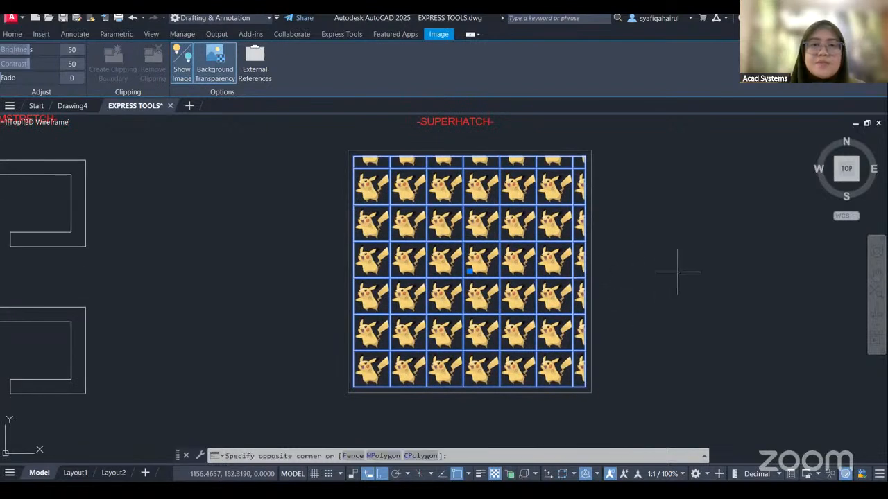
{"action": "left_click", "coordinate": [670, 203]}
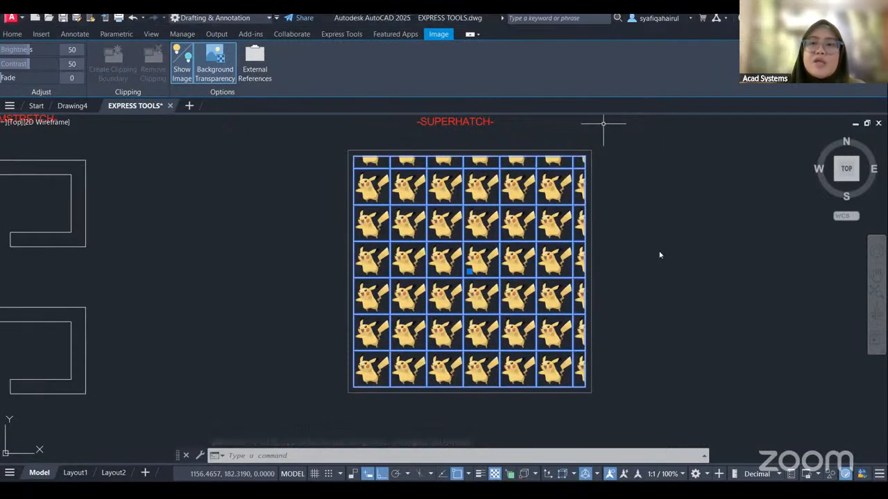
Review the Express Tools examples laid out across the drawing, from the text samples to the SUPERHATCH square.
{"action": "left_click", "coordinate": [330, 36]}
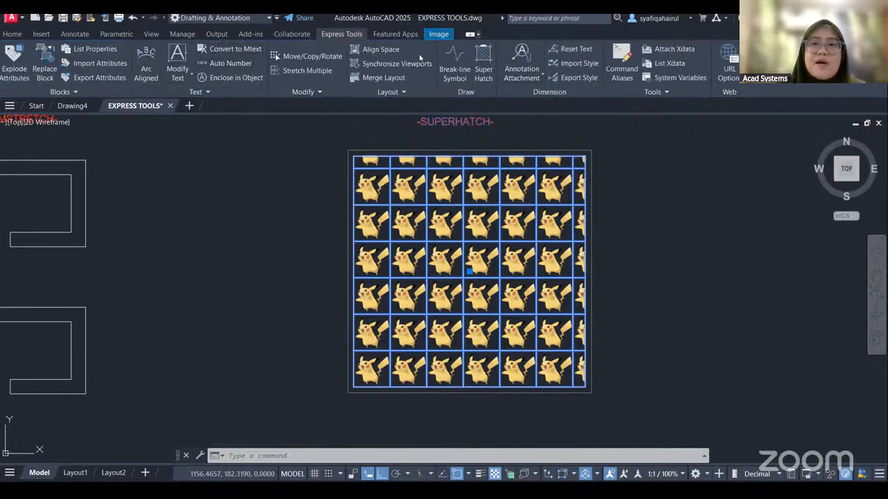
{"action": "mouse_move", "coordinate": [227, 275]}
{"action": "middle_mouse_down"}
{"action": "mouse_move", "coordinate": [250, 264]}
{"action": "mouse_move", "coordinate": [497, 264]}
{"action": "middle_mouse_up"}
{"action": "scroll", "coordinate": [378, 269], "scroll_direction": "down", "scroll_amount": 5}
{"action": "middle_click_drag", "start_coordinate": [230, 281], "coordinate": [559, 280]}
{"action": "scroll", "coordinate": [332, 290], "scroll_direction": "down", "scroll_amount": 2}
{"action": "middle_click_drag", "start_coordinate": [358, 291], "coordinate": [183, 282]}
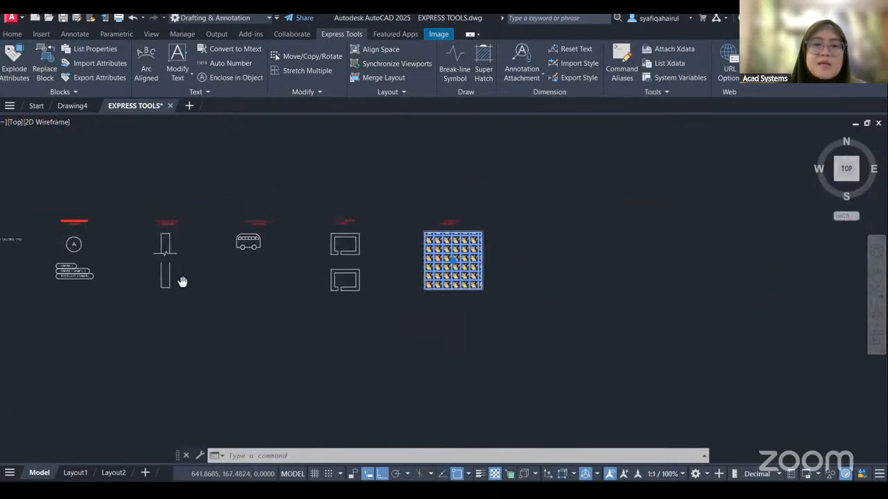
{"action": "scroll", "coordinate": [486, 271], "scroll_direction": "up", "scroll_amount": 4}
{"action": "middle_click_drag", "start_coordinate": [511, 242], "coordinate": [565, 261]}
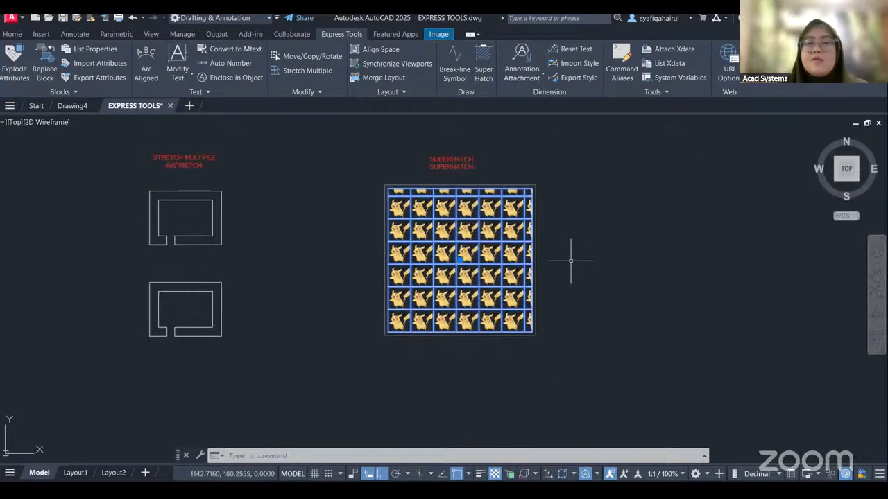
{"action": "scroll", "coordinate": [465, 208], "scroll_direction": "up", "scroll_amount": 2}
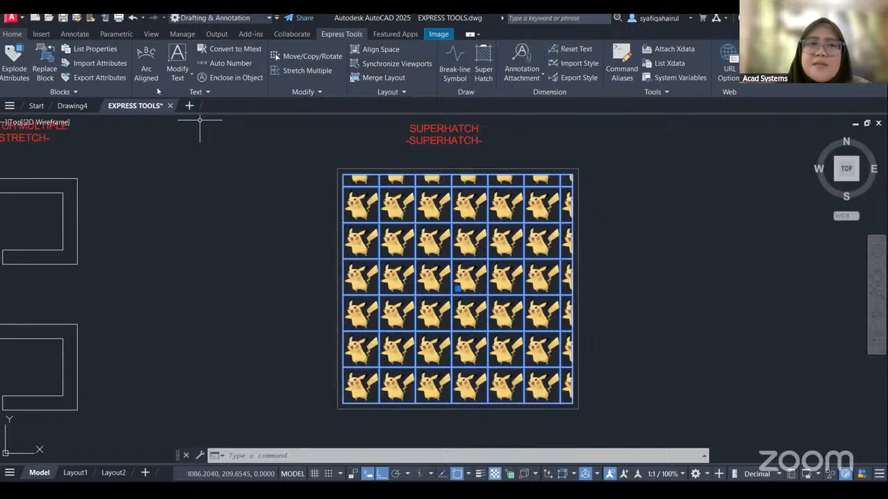
{"action": "scroll", "coordinate": [638, 291], "scroll_direction": "down", "scroll_amount": 2}
{"action": "middle_click_drag", "start_coordinate": [660, 328], "coordinate": [698, 301]}
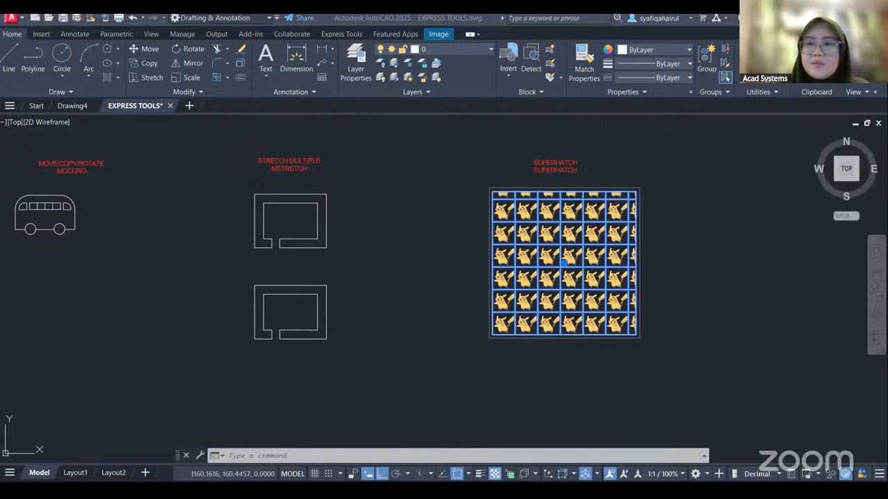
Switch to Chrome and open the acadsystems.com website.
{"action": "left_click", "coordinate": [181, 48]}
{"action": "type", "text": "ACAD"}
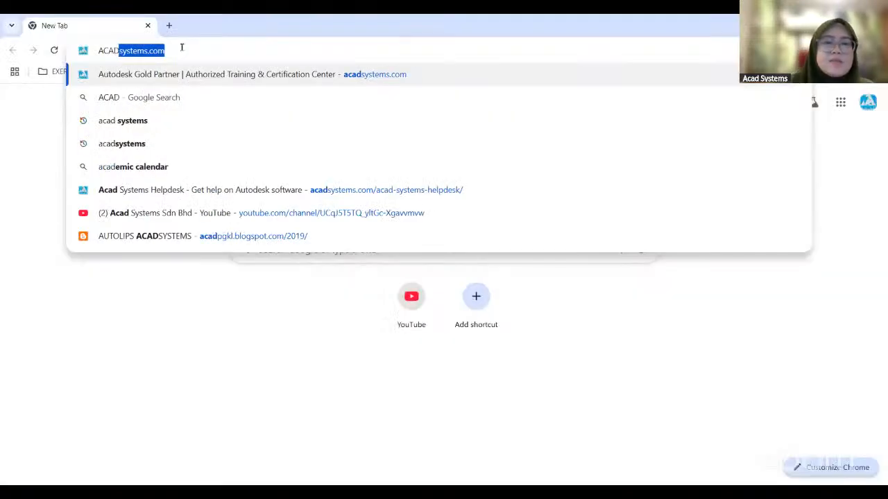
{"action": "left_click", "coordinate": [203, 76]}
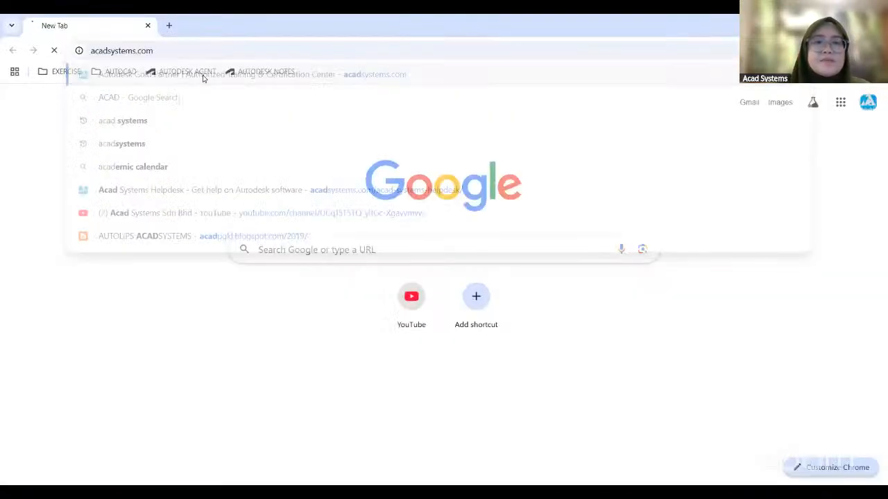
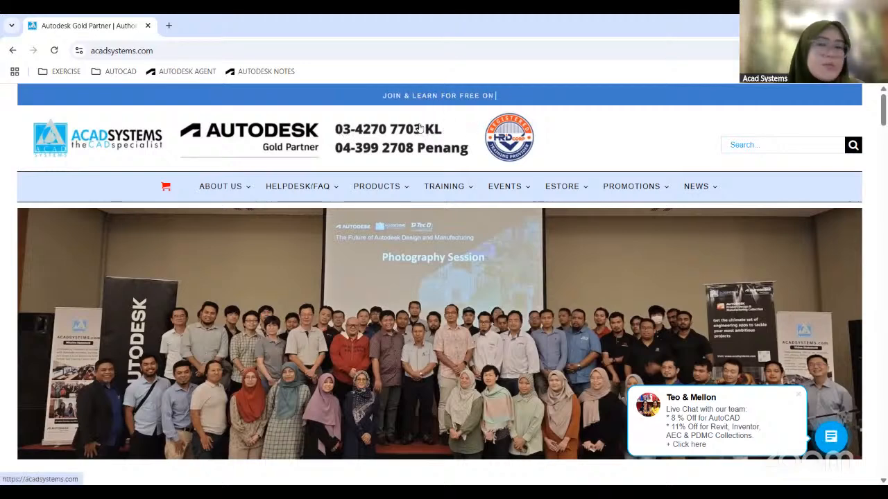
Open the website's live chat window to show the online support team, and close it again.
{"action": "left_click", "coordinate": [834, 441]}
{"action": "left_click", "coordinate": [831, 401]}
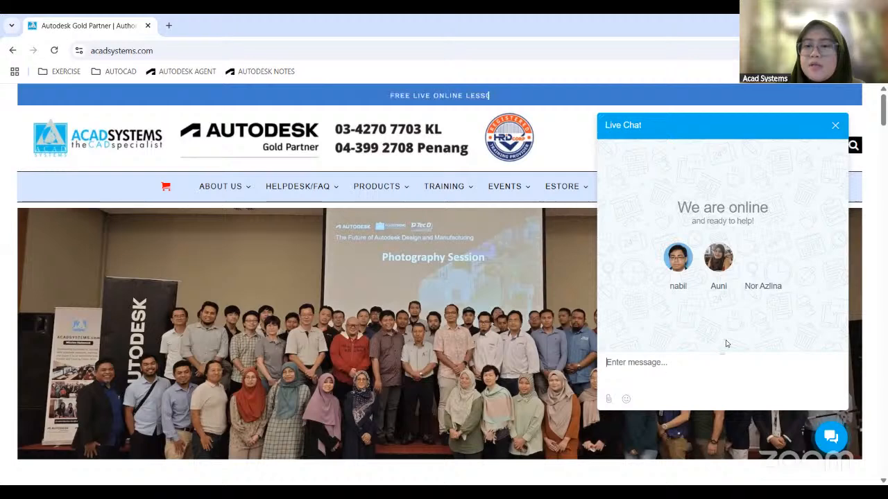
{"action": "left_click", "coordinate": [835, 128]}
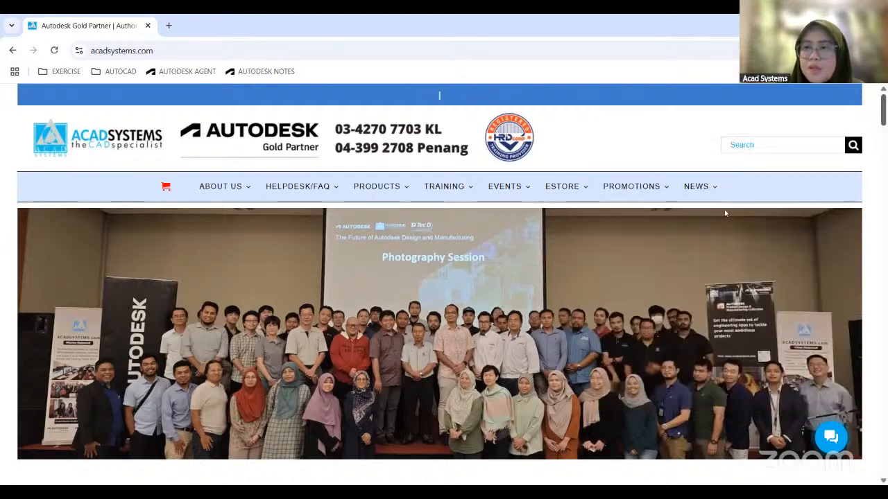
Look over the Acad Systems home page and open the site's Calendar of Events.
{"action": "scroll", "coordinate": [609, 354], "scroll_direction": "down", "scroll_amount": 5}
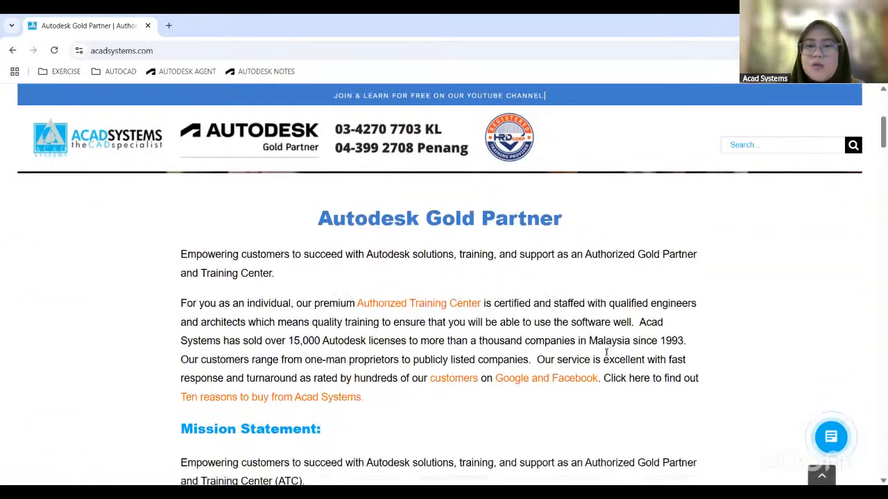
{"action": "scroll", "coordinate": [416, 339], "scroll_direction": "down", "scroll_amount": 3}
{"action": "scroll", "coordinate": [371, 331], "scroll_direction": "up", "scroll_amount": 7}
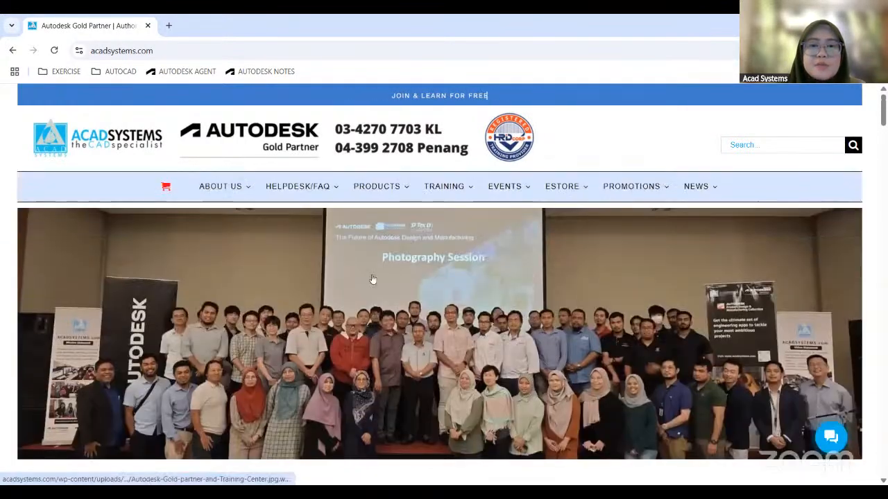
{"action": "mouse_move", "coordinate": [385, 191]}
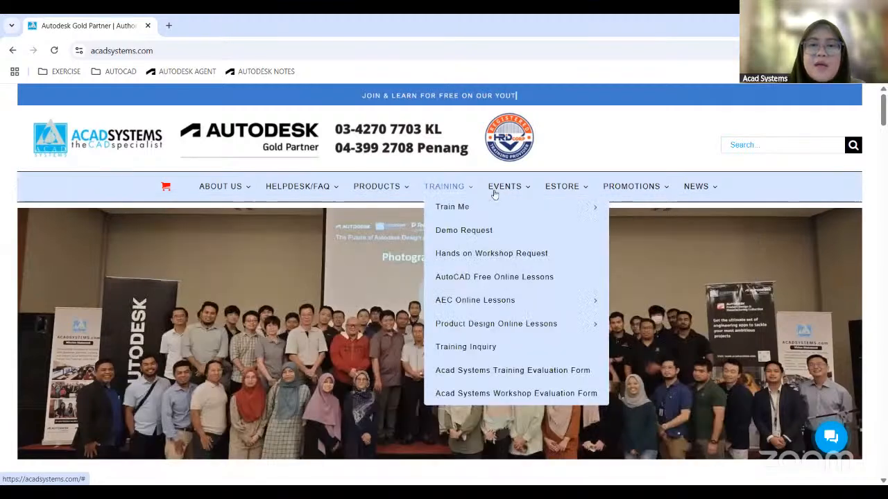
{"action": "mouse_move", "coordinate": [513, 192]}
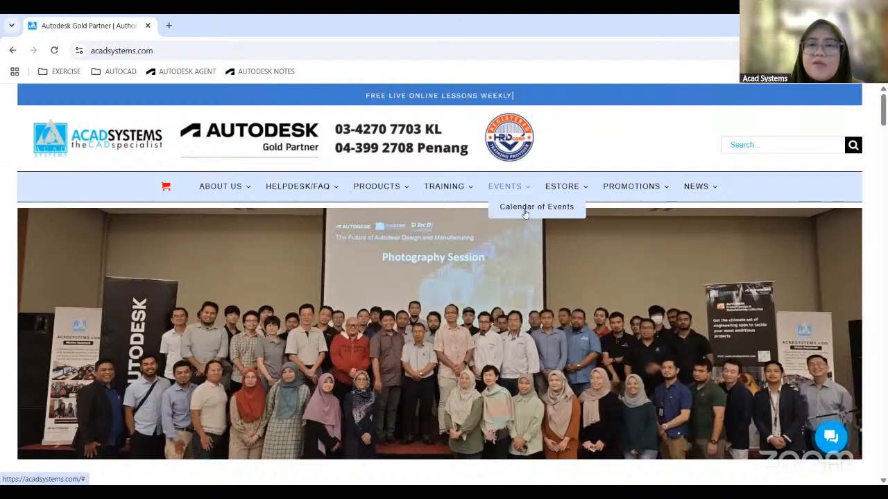
{"action": "left_click", "coordinate": [525, 208]}
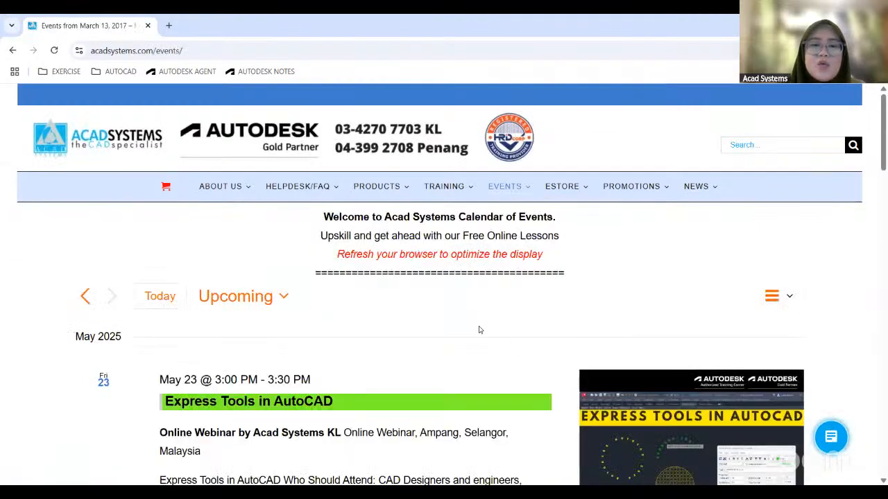
Browse the May events, open the "Simple G-Clamp in Autodesk Fusion 360" lesson and view its RSVP section.
{"action": "scroll", "coordinate": [479, 331], "scroll_direction": "down", "scroll_amount": 3}
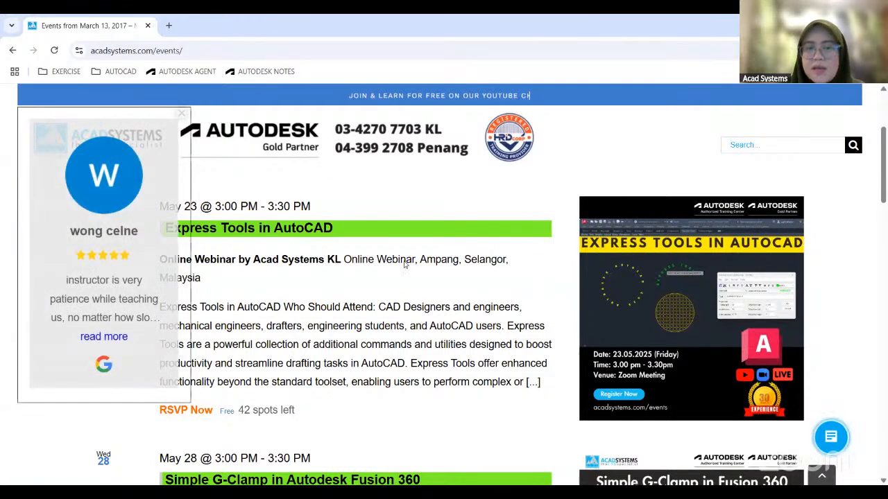
{"action": "scroll", "coordinate": [404, 260], "scroll_direction": "down", "scroll_amount": 4}
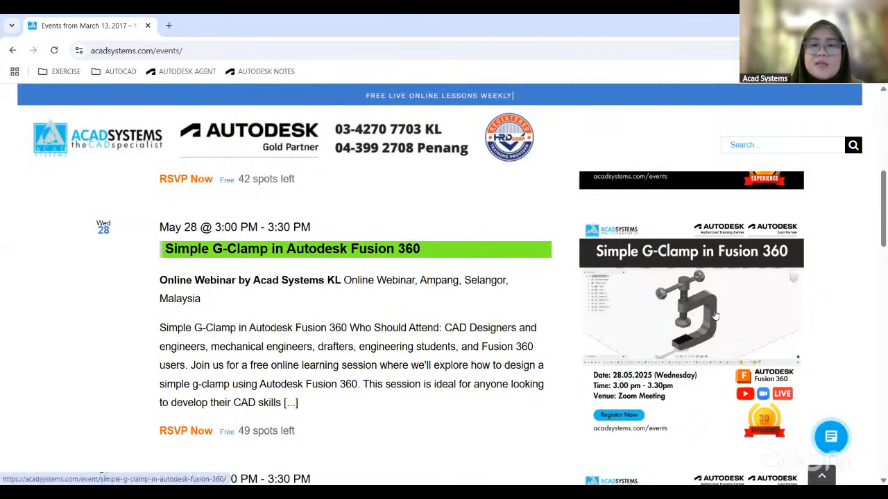
{"action": "left_click", "coordinate": [263, 251]}
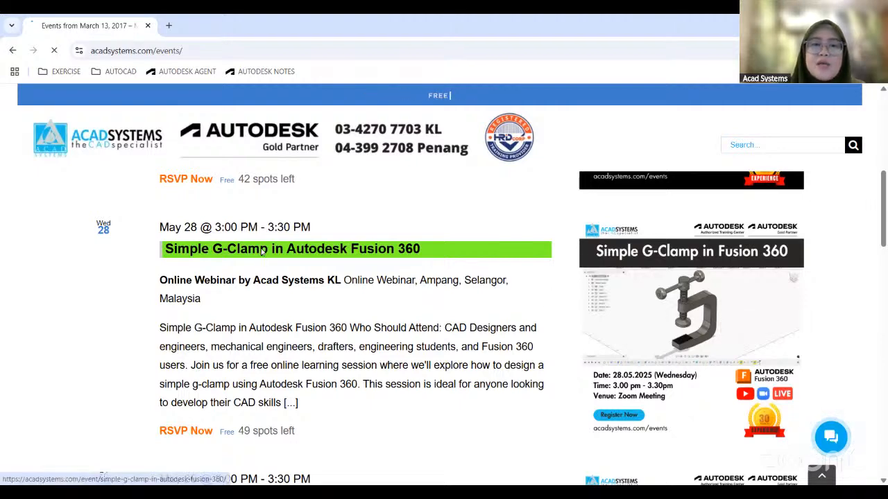
{"action": "scroll", "coordinate": [263, 254], "scroll_direction": "down", "scroll_amount": 8}
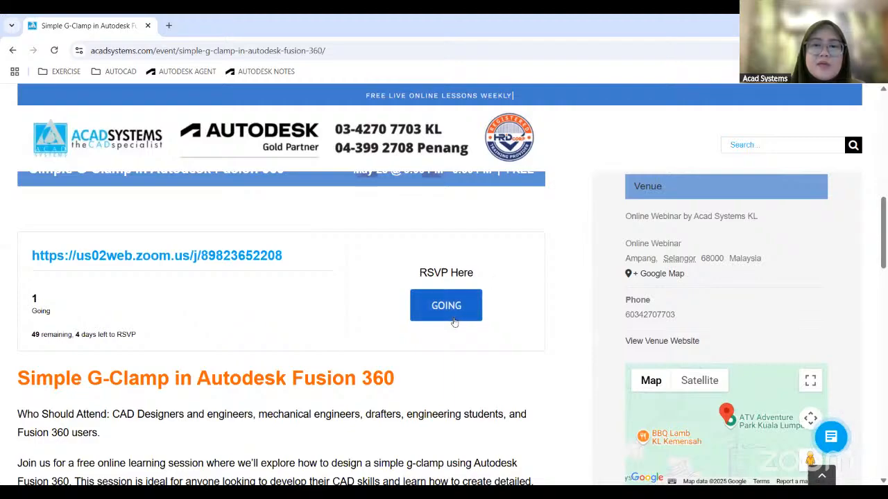
{"action": "scroll", "coordinate": [464, 317], "scroll_direction": "down", "scroll_amount": 5}
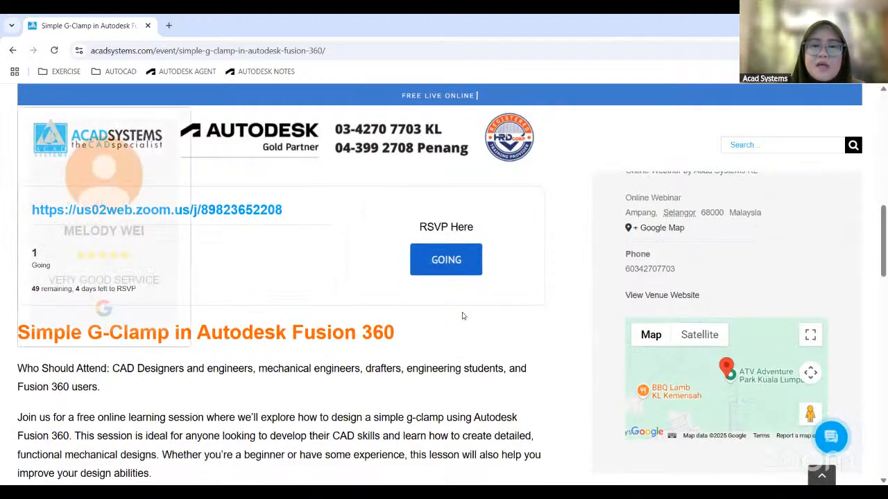
{"action": "scroll", "coordinate": [464, 316], "scroll_direction": "up", "scroll_amount": 13}
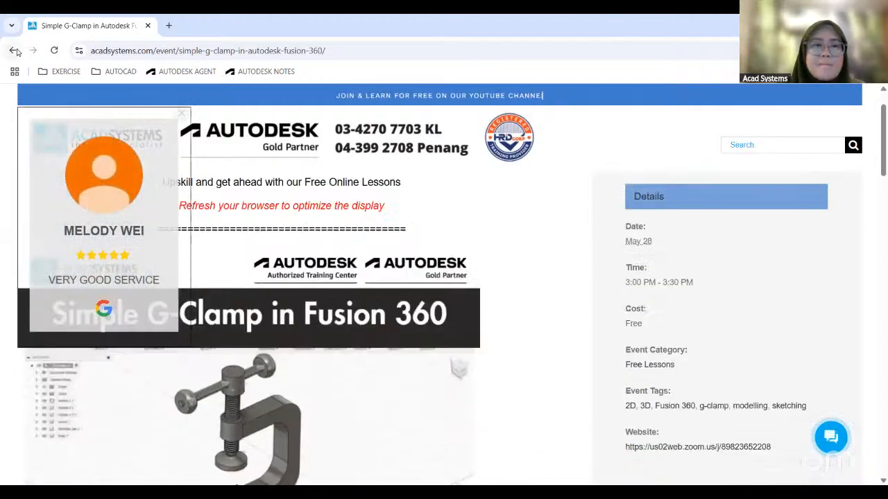
Return to the events calendar and examine the June 12 "Building The Future" listing and its poster.
{"action": "left_click", "coordinate": [12, 50]}
{"action": "scroll", "coordinate": [553, 276], "scroll_direction": "down", "scroll_amount": 5}
{"action": "scroll", "coordinate": [554, 277], "scroll_direction": "down", "scroll_amount": 3}
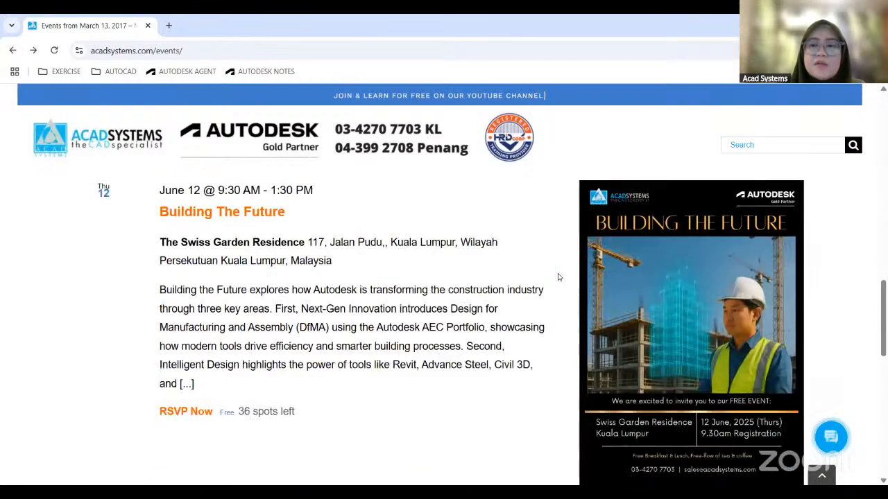
{"action": "scroll", "coordinate": [333, 274], "scroll_direction": "up", "scroll_amount": 1}
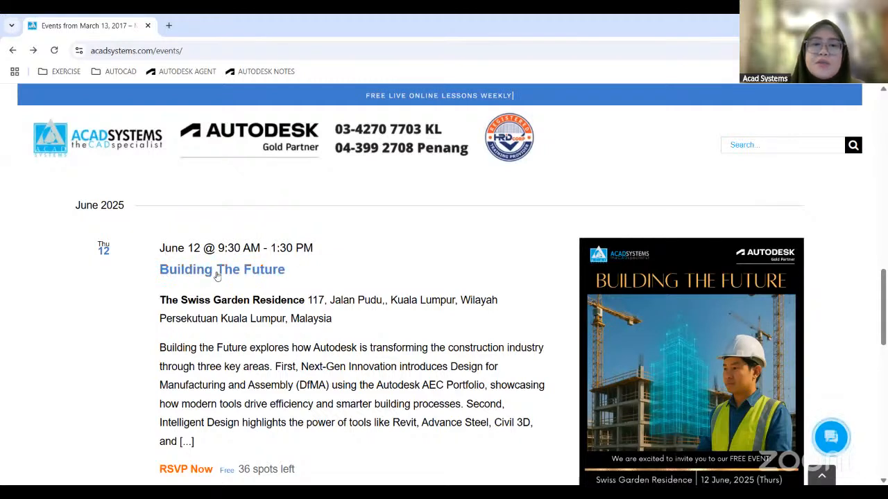
{"action": "scroll", "coordinate": [487, 268], "scroll_direction": "down", "scroll_amount": 1}
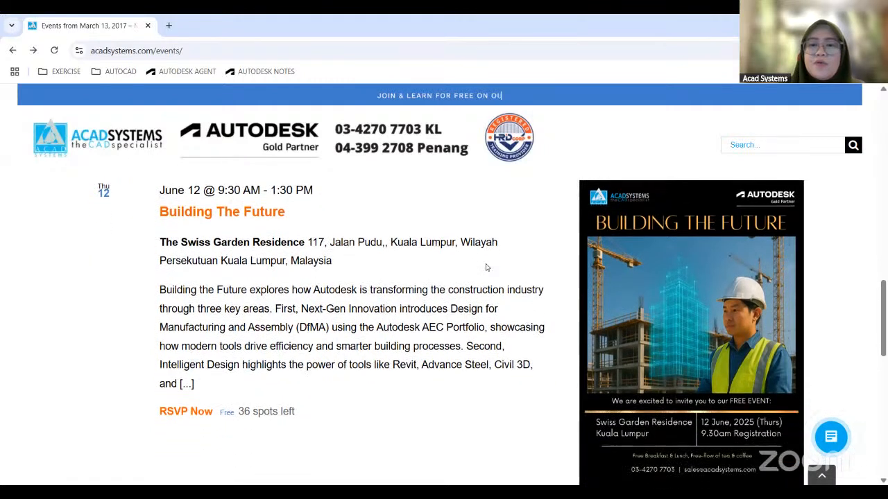
{"action": "scroll", "coordinate": [370, 379], "scroll_direction": "down", "scroll_amount": 1}
{"action": "scroll", "coordinate": [540, 328], "scroll_direction": "up", "scroll_amount": 1}
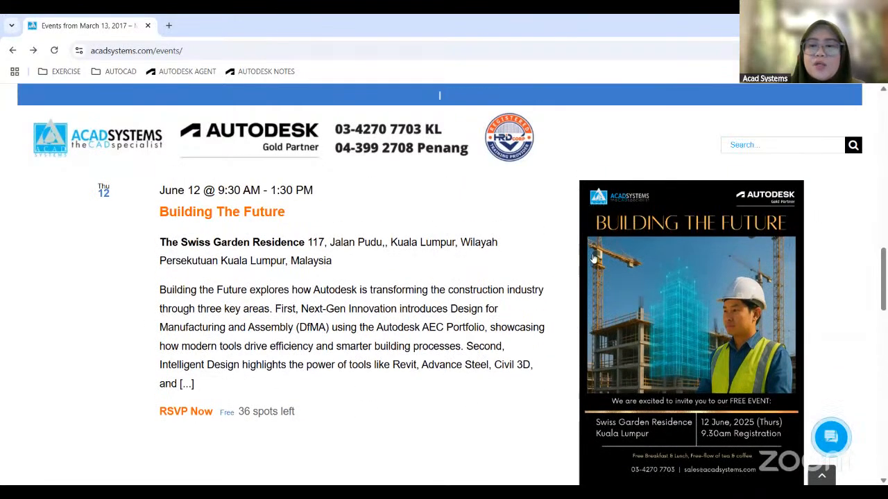
{"action": "scroll", "coordinate": [598, 418], "scroll_direction": "down", "scroll_amount": 1}
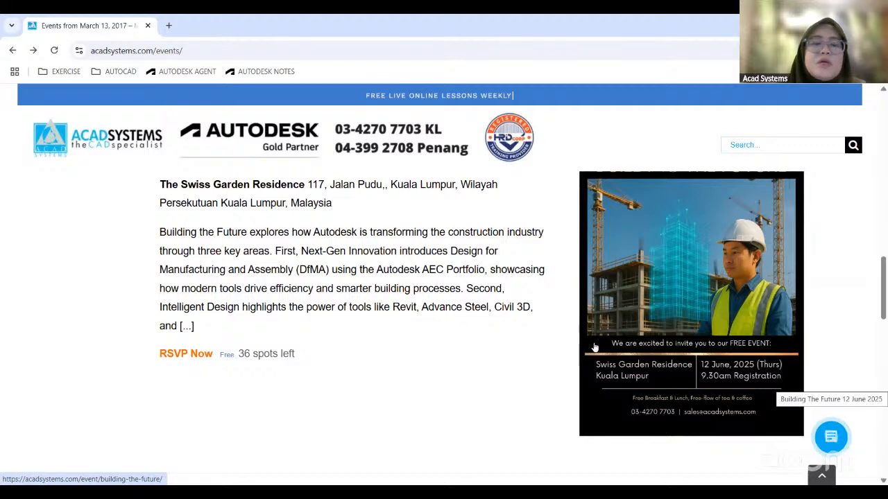
{"action": "scroll", "coordinate": [782, 388], "scroll_direction": "up", "scroll_amount": 2}
Open the "Building The Future" event page and review its RSVP section, agenda and description, including Design for Manufacturing and Assembly.
{"action": "left_click", "coordinate": [237, 271]}
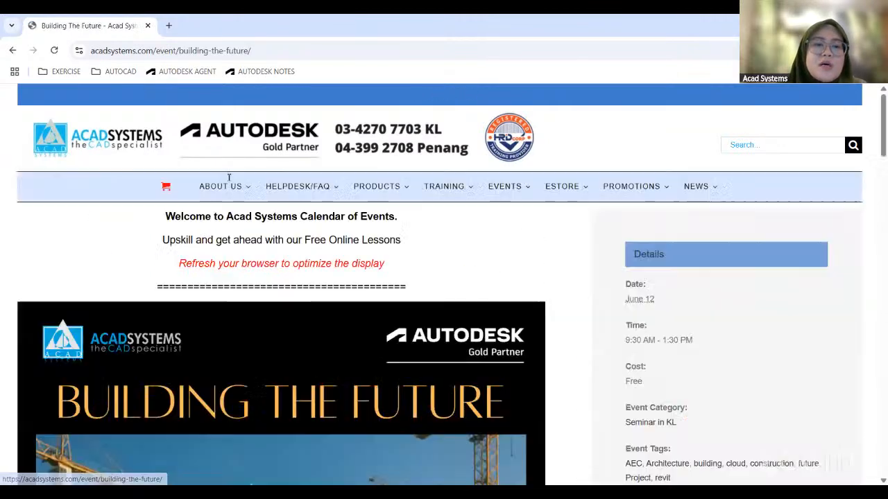
{"action": "scroll", "coordinate": [371, 275], "scroll_direction": "down", "scroll_amount": 10}
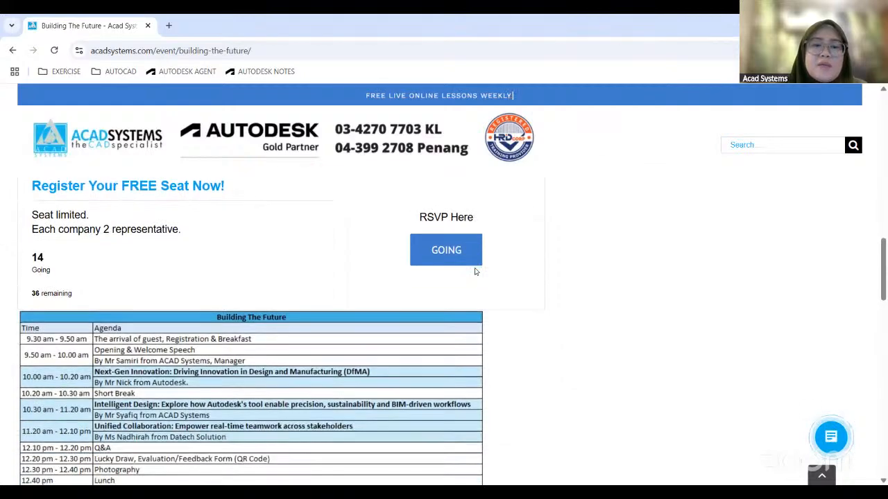
{"action": "scroll", "coordinate": [444, 274], "scroll_direction": "down", "scroll_amount": 3}
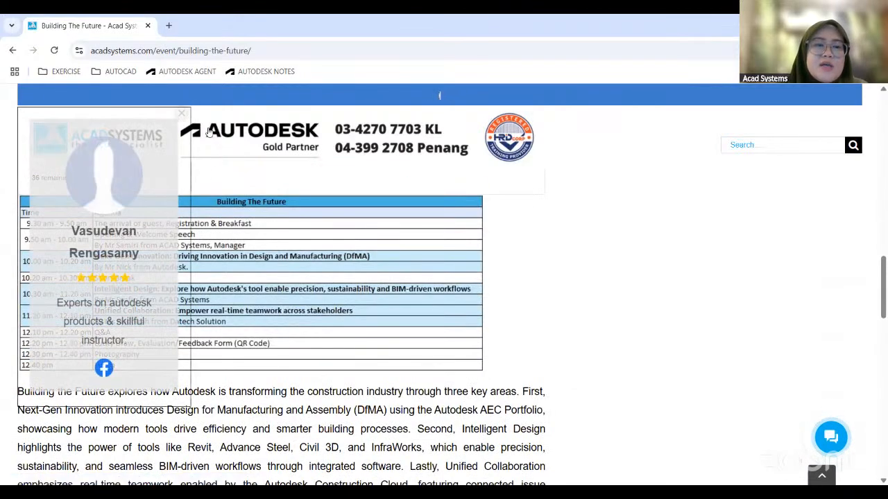
{"action": "scroll", "coordinate": [348, 286], "scroll_direction": "down", "scroll_amount": 1}
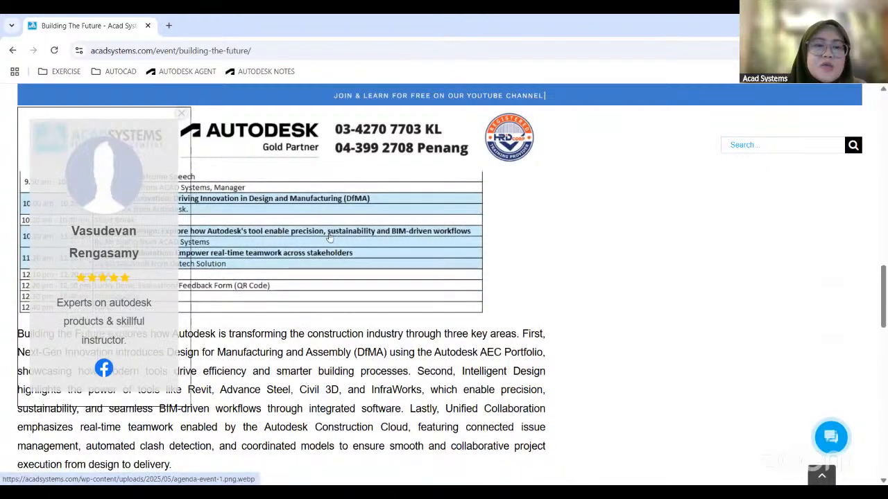
{"action": "scroll", "coordinate": [348, 285], "scroll_direction": "down", "scroll_amount": 2}
{"action": "scroll", "coordinate": [507, 322], "scroll_direction": "up", "scroll_amount": 2}
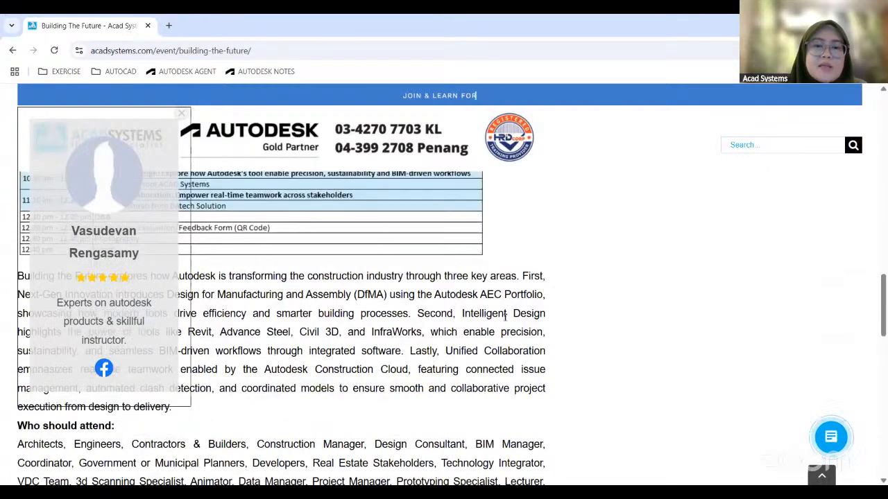
{"action": "scroll", "coordinate": [507, 322], "scroll_direction": "up", "scroll_amount": 1}
{"action": "scroll", "coordinate": [506, 323], "scroll_direction": "down", "scroll_amount": 2}
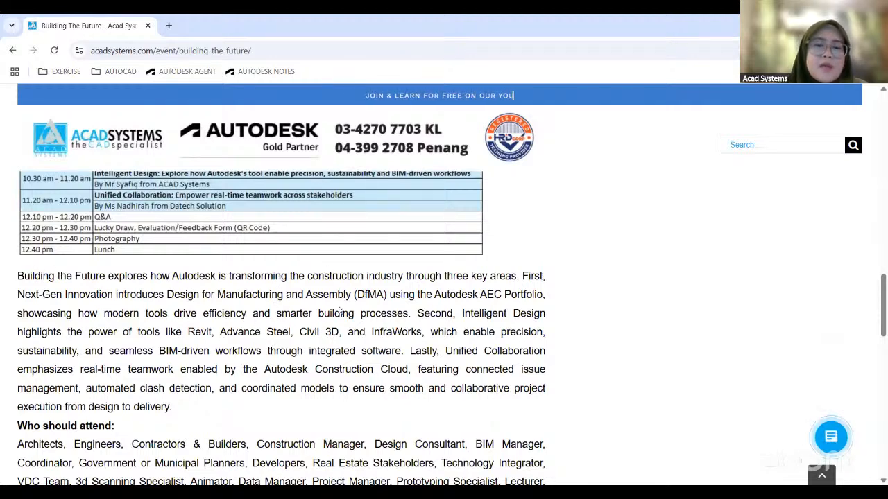
{"action": "left_click_drag", "start_coordinate": [166, 295], "coordinate": [355, 295]}
{"action": "left_click", "coordinate": [361, 299]}
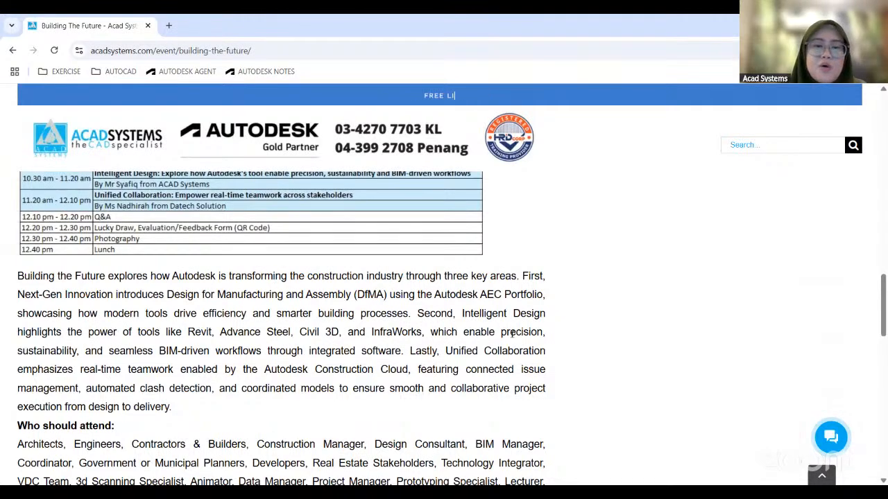
Read who should attend the event, why to attend, and its date, time and venue details.
{"action": "scroll", "coordinate": [485, 340], "scroll_direction": "down", "scroll_amount": 2}
{"action": "scroll", "coordinate": [464, 350], "scroll_direction": "down", "scroll_amount": 2}
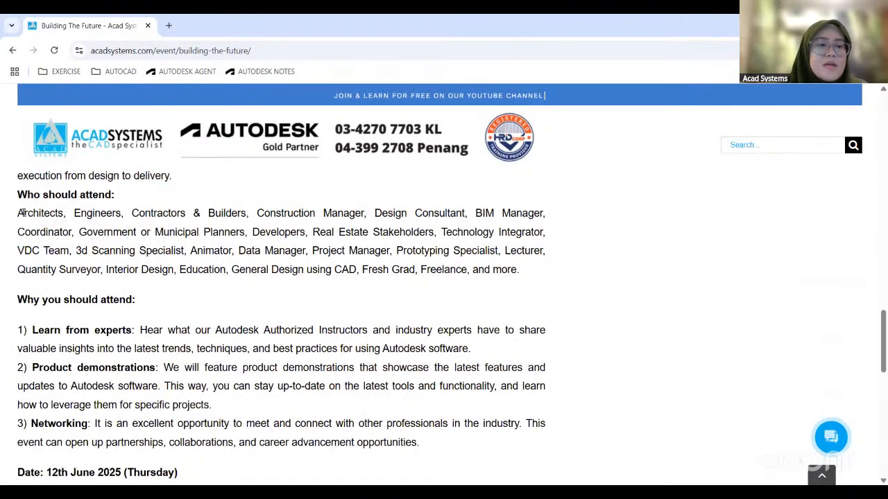
{"action": "left_click_drag", "start_coordinate": [115, 195], "coordinate": [54, 197]}
{"action": "left_click", "coordinate": [90, 213]}
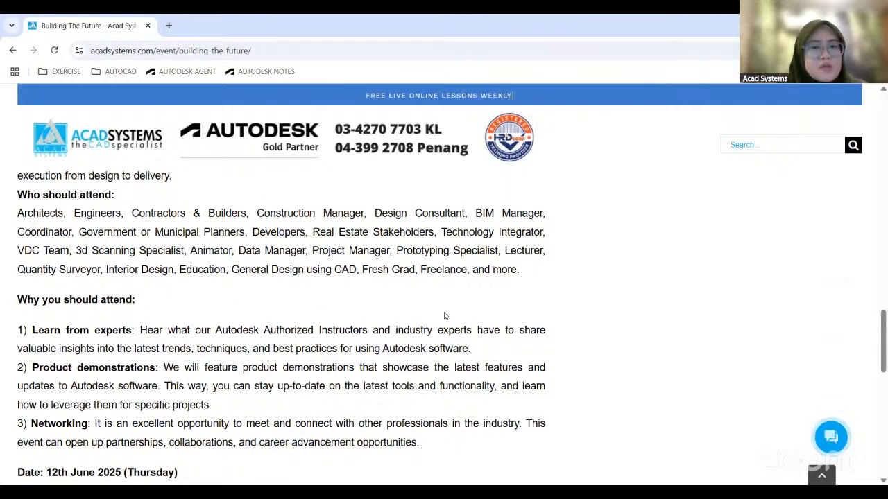
{"action": "scroll", "coordinate": [410, 308], "scroll_direction": "down", "scroll_amount": 2}
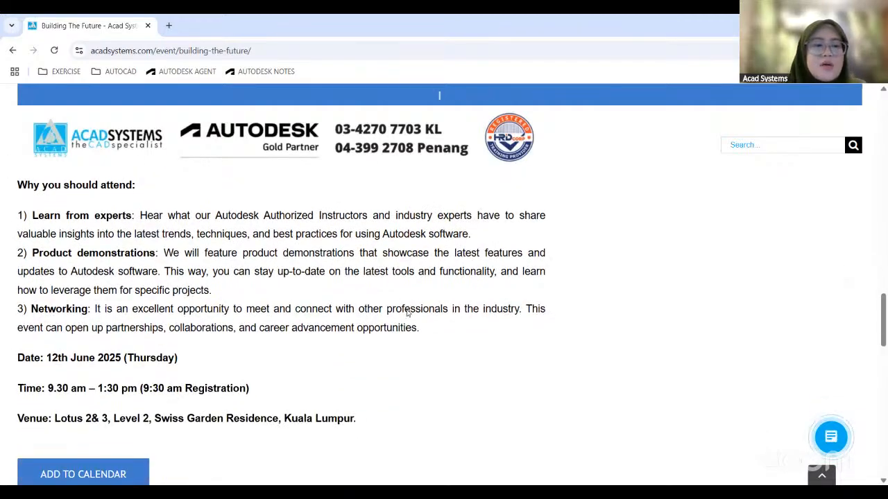
{"action": "scroll", "coordinate": [347, 278], "scroll_direction": "up", "scroll_amount": 4}
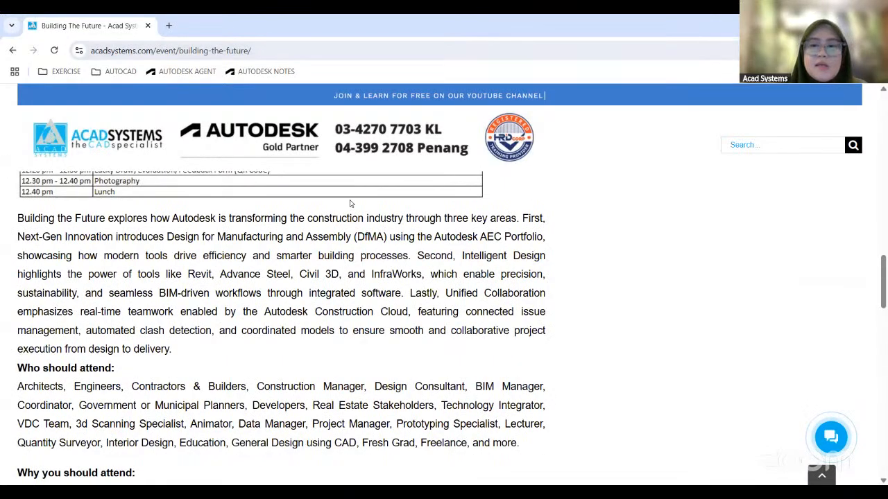
View the May to August course schedule and open the company's YouTube channel from the page footer.
{"action": "scroll", "coordinate": [648, 278], "scroll_direction": "down", "scroll_amount": 1}
{"action": "scroll", "coordinate": [648, 277], "scroll_direction": "down", "scroll_amount": 15}
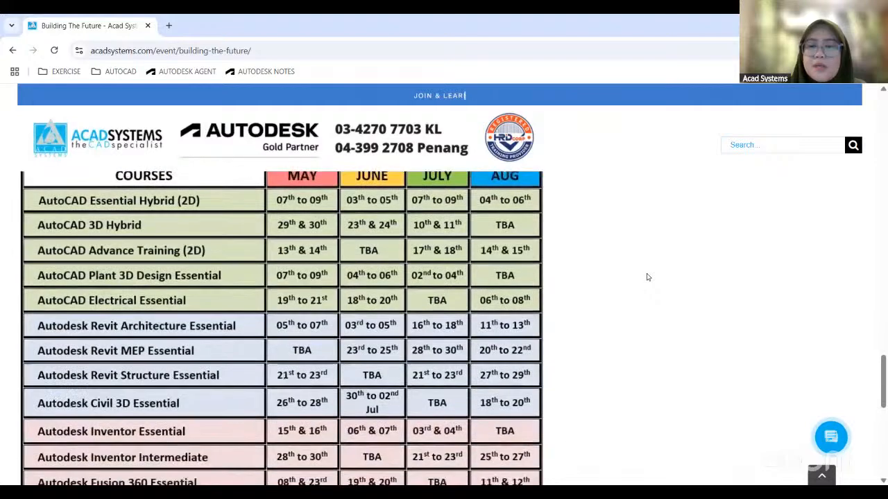
{"action": "scroll", "coordinate": [647, 277], "scroll_direction": "down", "scroll_amount": 1}
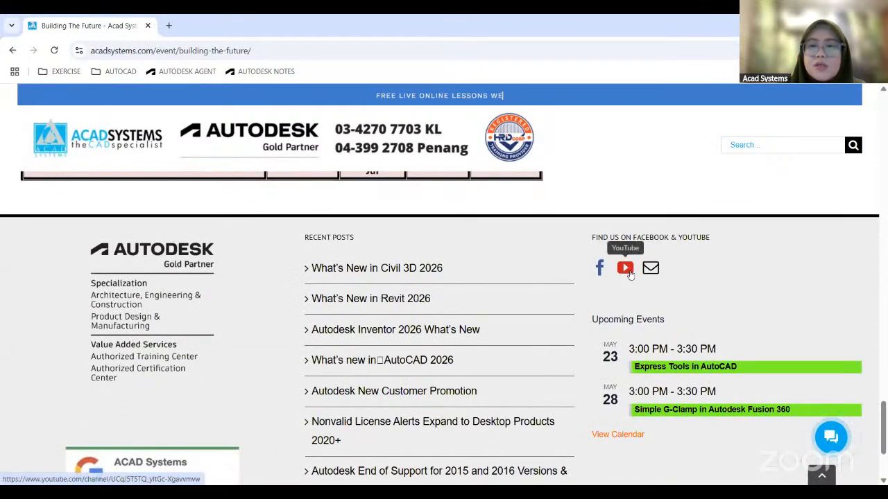
{"action": "left_click", "coordinate": [627, 272]}
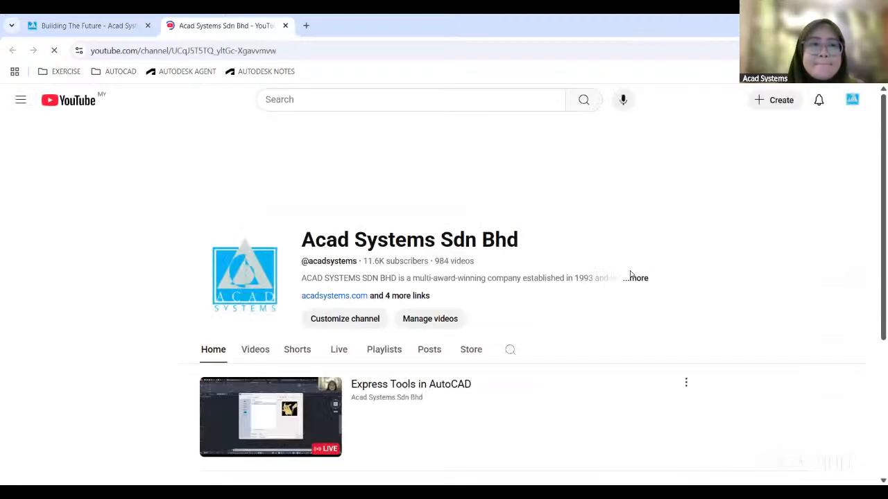
Look over the Acad Systems Sdn Bhd channel's home page and open its Videos section.
{"action": "scroll", "coordinate": [433, 189], "scroll_direction": "down", "scroll_amount": 3}
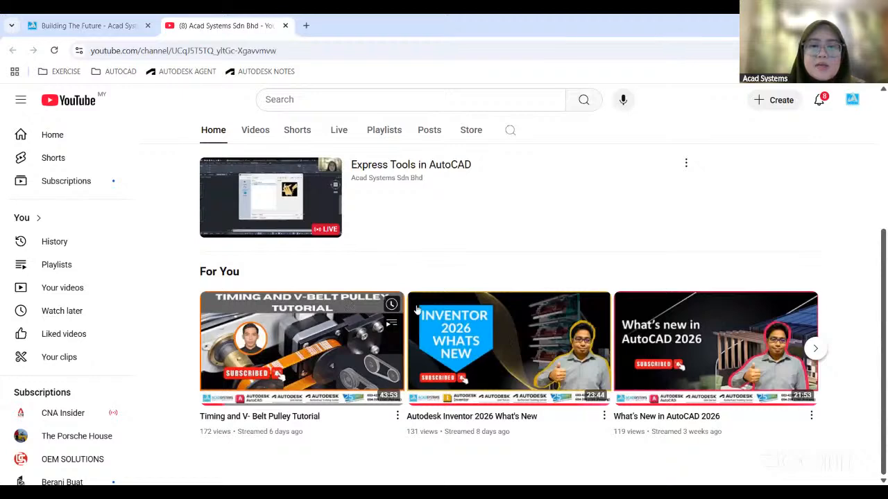
{"action": "scroll", "coordinate": [511, 308], "scroll_direction": "up", "scroll_amount": 3}
{"action": "left_click", "coordinate": [510, 303]}
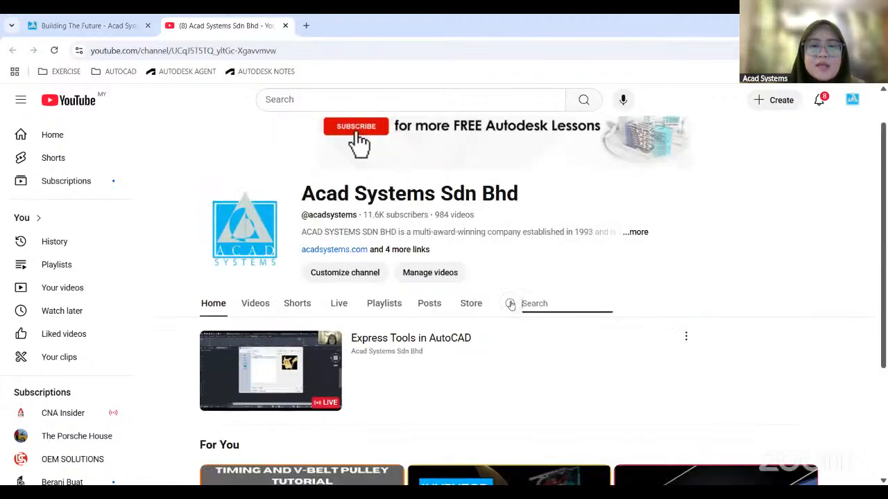
{"action": "left_click", "coordinate": [255, 304]}
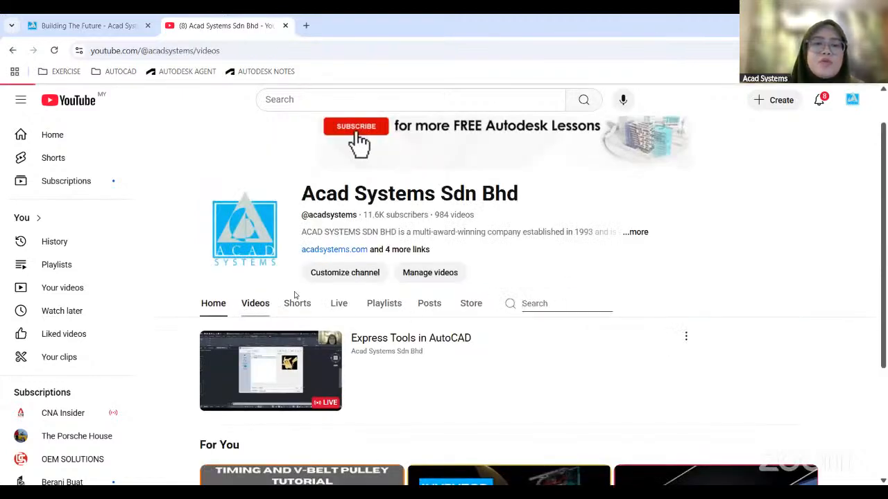
Browse the channel's latest videos and search the channel for AUTOCAD.
{"action": "scroll", "coordinate": [430, 278], "scroll_direction": "down", "scroll_amount": 1}
{"action": "scroll", "coordinate": [430, 279], "scroll_direction": "down", "scroll_amount": 5}
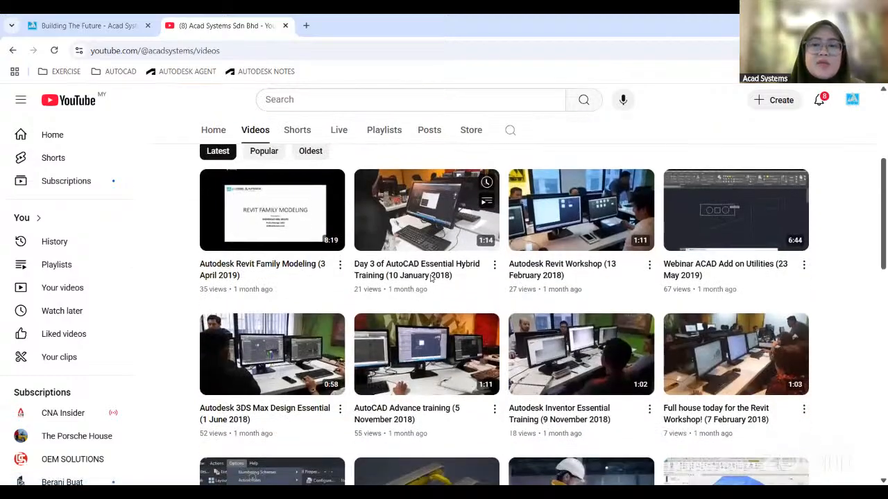
{"action": "scroll", "coordinate": [438, 276], "scroll_direction": "up", "scroll_amount": 7}
{"action": "left_click", "coordinate": [510, 292]}
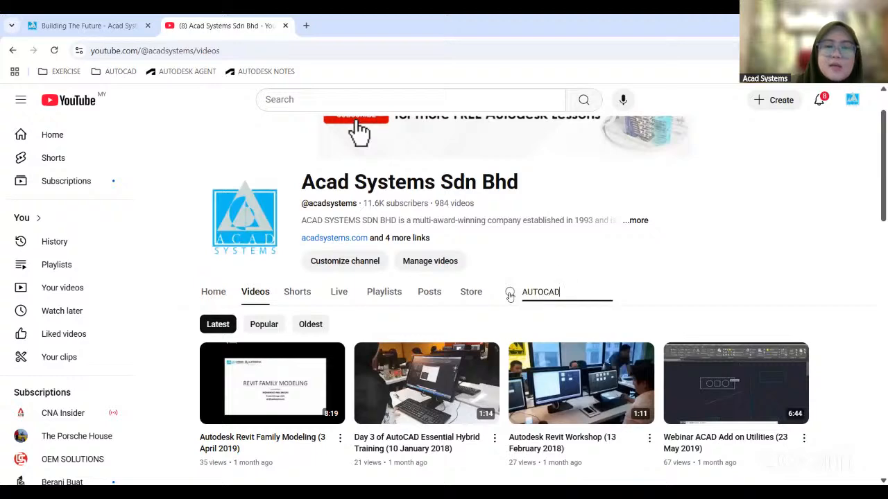
{"action": "key", "text": "Return"}
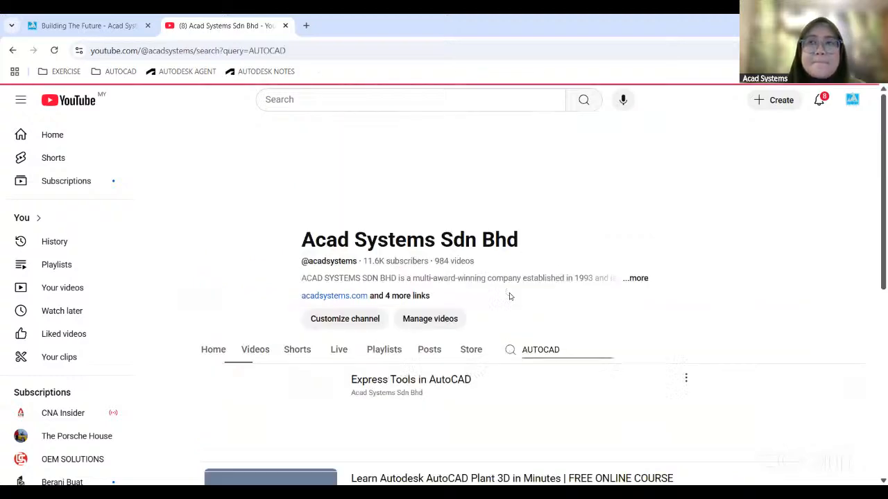
Look through the channel's AutoCAD search results, including the Plant 3D, Civil 3D and Specialized Toolsets playlists and the training videos.
{"action": "scroll", "coordinate": [374, 270], "scroll_direction": "down", "scroll_amount": 4}
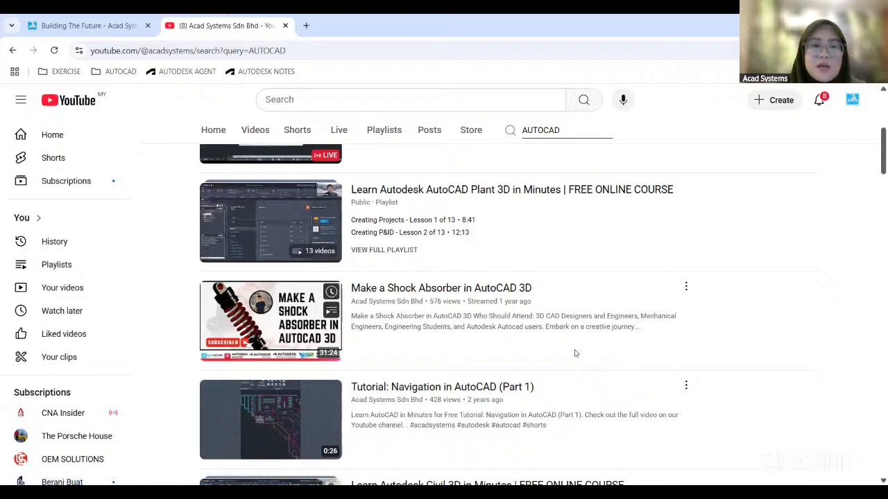
{"action": "scroll", "coordinate": [531, 313], "scroll_direction": "down", "scroll_amount": 3}
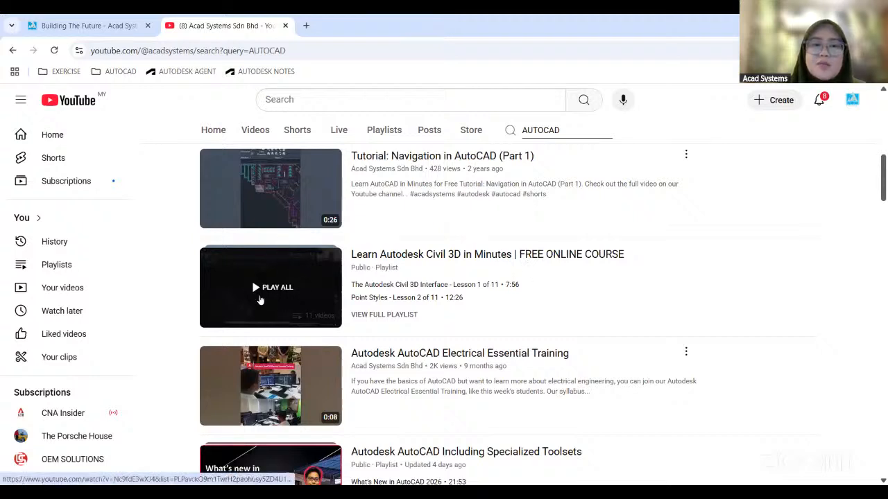
{"action": "scroll", "coordinate": [623, 296], "scroll_direction": "down", "scroll_amount": 2}
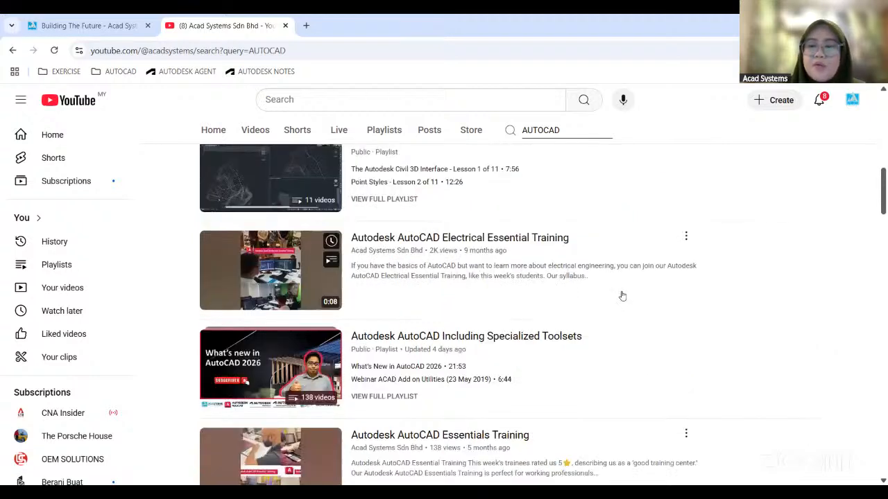
{"action": "scroll", "coordinate": [622, 295], "scroll_direction": "down", "scroll_amount": 2}
{"action": "scroll", "coordinate": [452, 224], "scroll_direction": "down", "scroll_amount": 2}
{"action": "scroll", "coordinate": [399, 243], "scroll_direction": "up", "scroll_amount": 2}
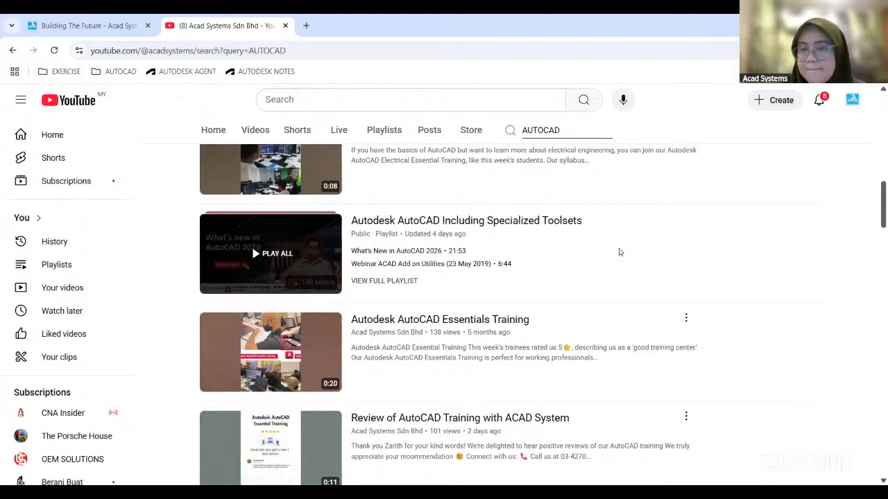
{"action": "scroll", "coordinate": [619, 252], "scroll_direction": "down", "scroll_amount": 1}
{"action": "scroll", "coordinate": [620, 307], "scroll_direction": "up", "scroll_amount": 2}
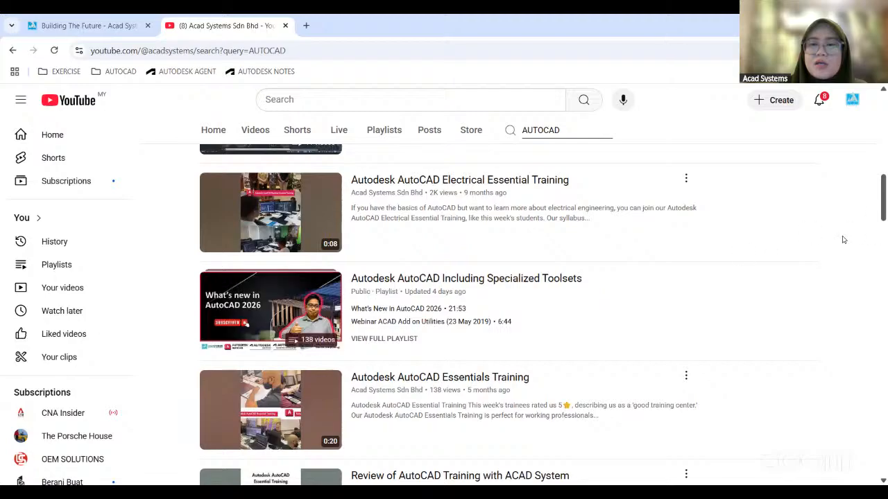
{"action": "scroll", "coordinate": [643, 313], "scroll_direction": "down", "scroll_amount": 3}
{"action": "scroll", "coordinate": [640, 312], "scroll_direction": "up", "scroll_amount": 3}
Return to the Acad Systems website, open the Acad Systems Helpdesk page and start a new ticket as guest.
{"action": "left_click", "coordinate": [124, 21]}
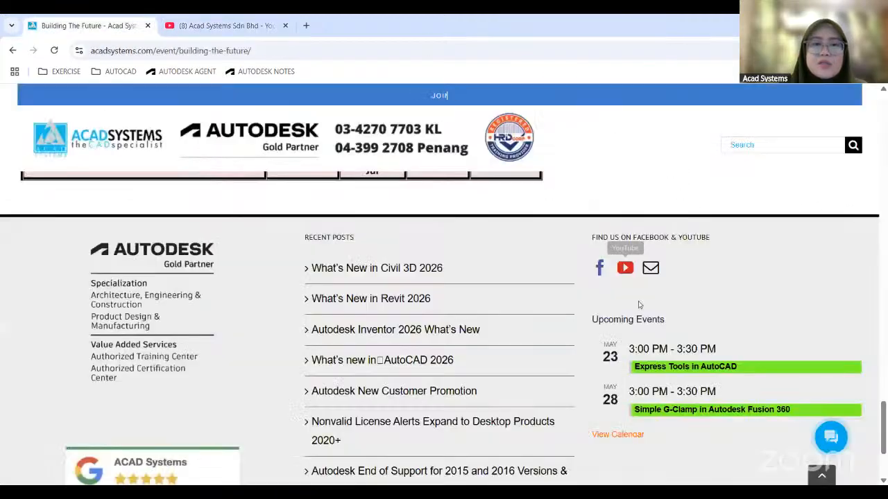
{"action": "scroll", "coordinate": [594, 307], "scroll_direction": "up", "scroll_amount": 10}
{"action": "scroll", "coordinate": [593, 306], "scroll_direction": "up", "scroll_amount": 10}
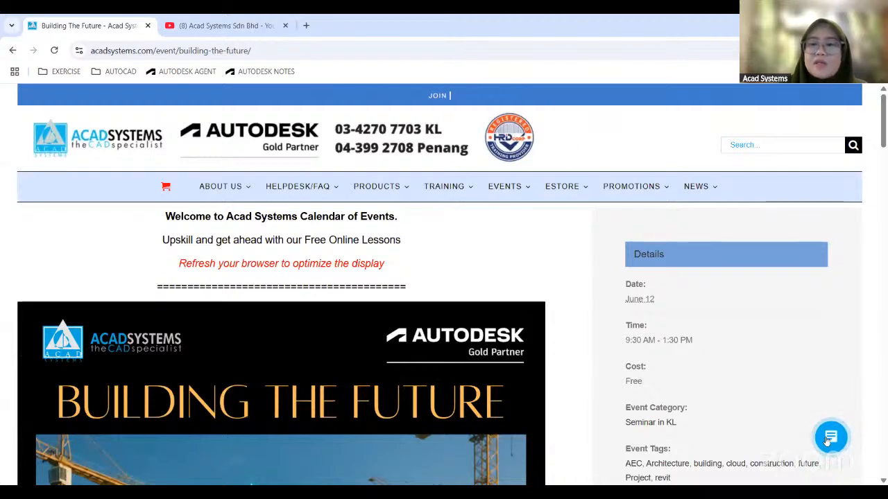
{"action": "mouse_move", "coordinate": [288, 193]}
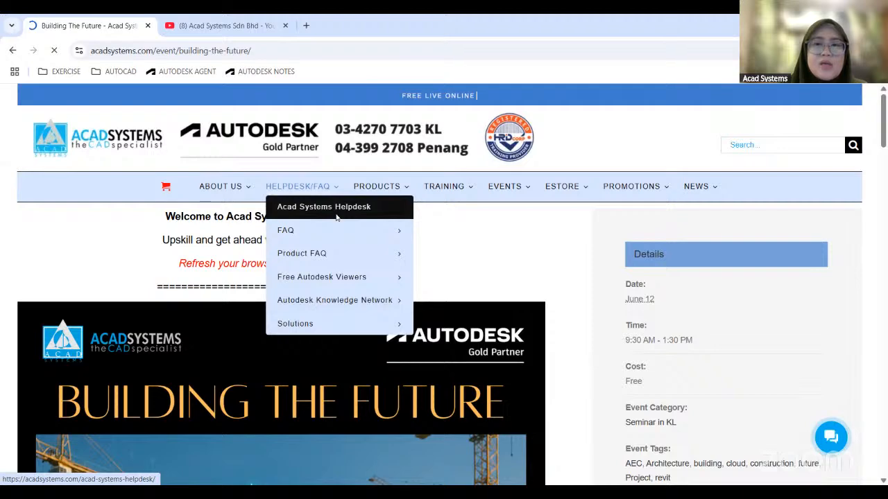
{"action": "scroll", "coordinate": [490, 248], "scroll_direction": "down", "scroll_amount": 3}
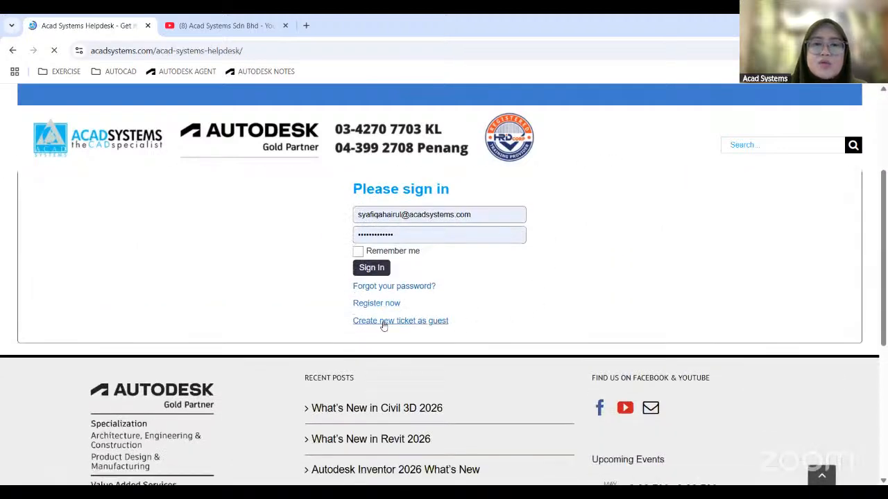
{"action": "left_click", "coordinate": [379, 319]}
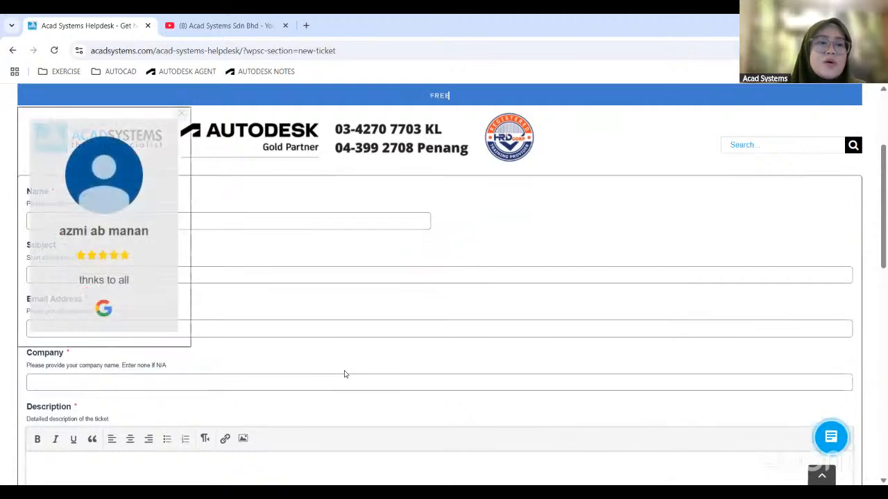
Dismiss the customer review pop-up and review the ticket form's fields from name and subject through description, attachments, category and priority.
{"action": "left_click", "coordinate": [177, 116]}
{"action": "scroll", "coordinate": [131, 338], "scroll_direction": "down", "scroll_amount": 5}
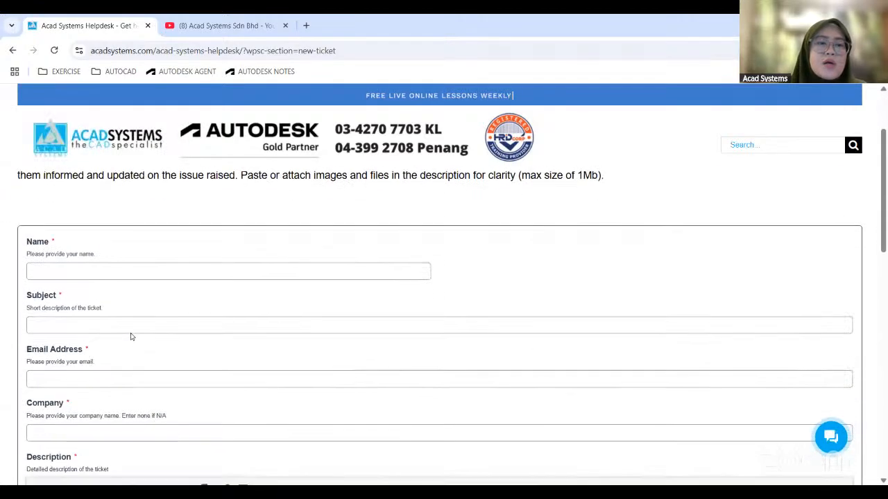
{"action": "scroll", "coordinate": [135, 332], "scroll_direction": "down", "scroll_amount": 2}
{"action": "scroll", "coordinate": [268, 403], "scroll_direction": "up", "scroll_amount": 5}
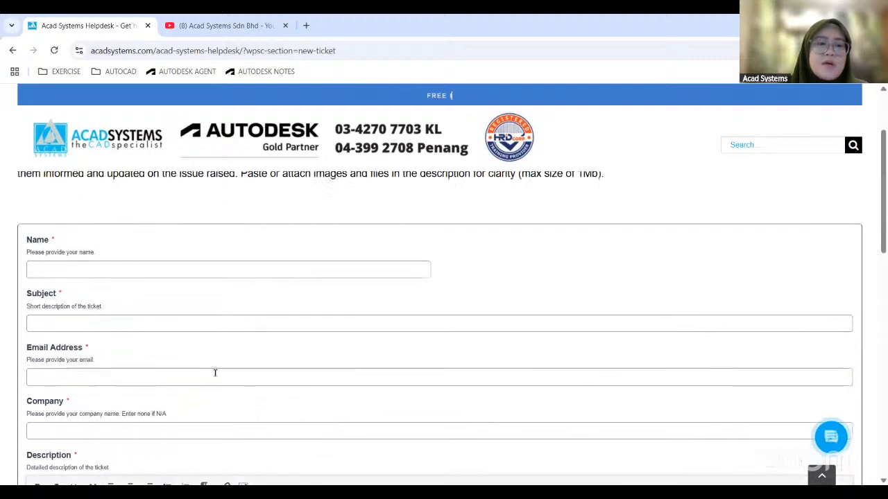
{"action": "scroll", "coordinate": [115, 317], "scroll_direction": "down", "scroll_amount": 3}
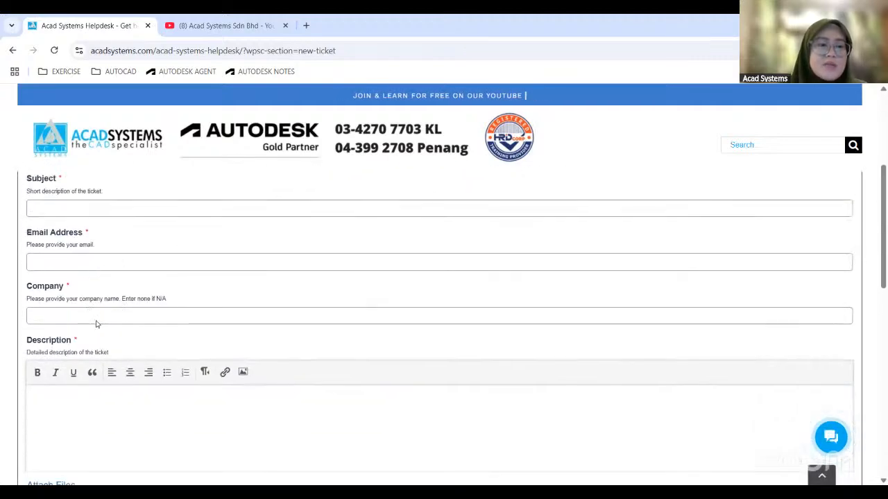
{"action": "scroll", "coordinate": [119, 305], "scroll_direction": "down", "scroll_amount": 4}
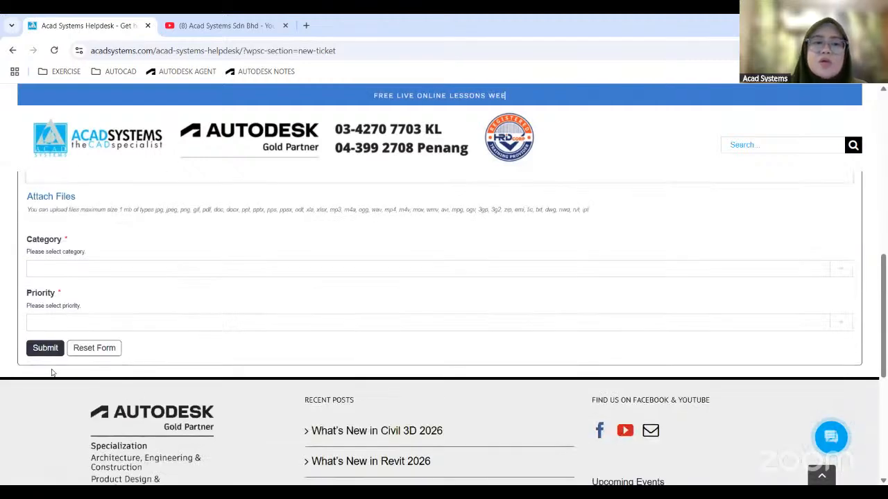
View the ticket's priority options without choosing one and return to the helpdesk introduction.
{"action": "left_click", "coordinate": [42, 324]}
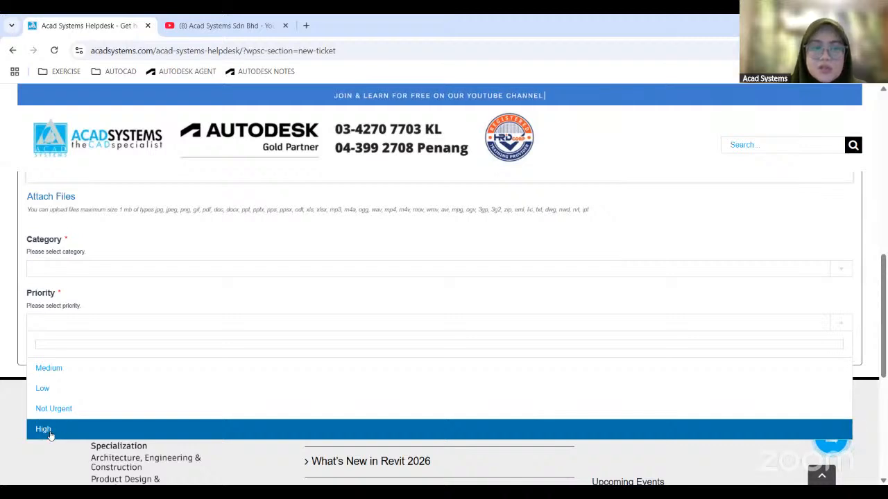
{"action": "left_click", "coordinate": [83, 315]}
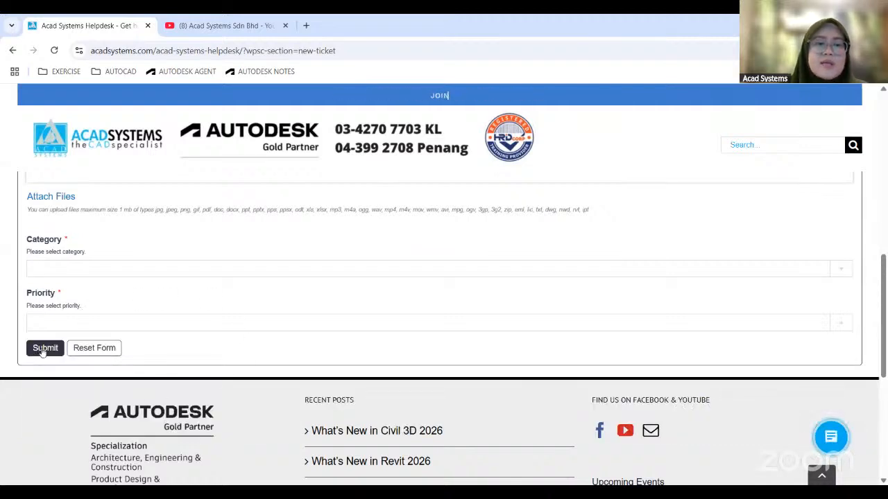
{"action": "scroll", "coordinate": [495, 349], "scroll_direction": "up", "scroll_amount": 10}
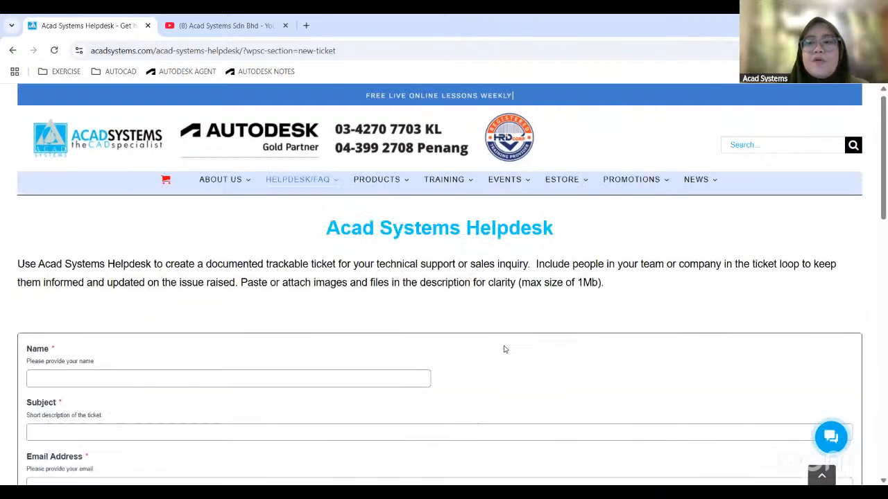